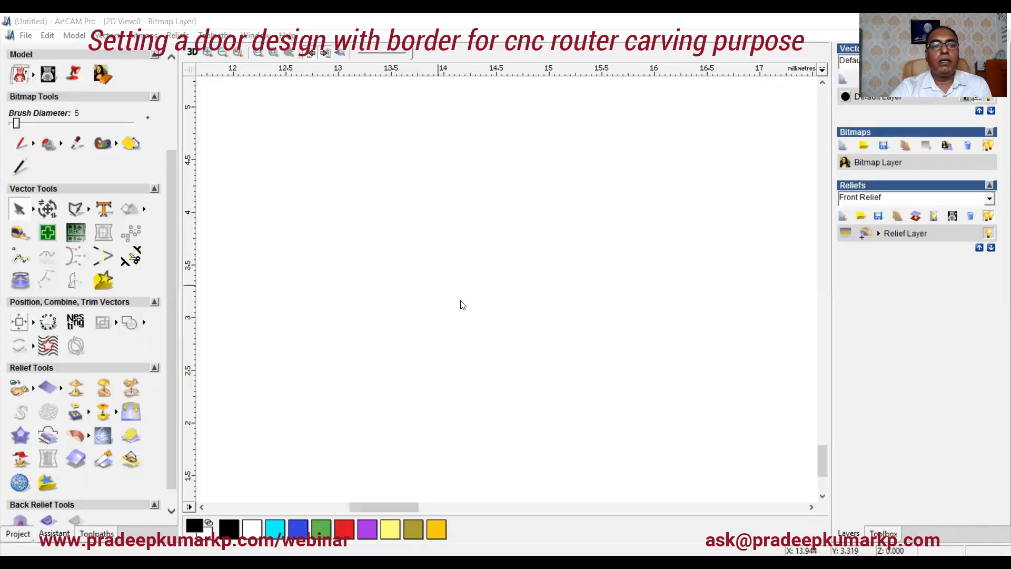
Step: Create a new model 853 mm high and 260 mm wide in millimetres, with the job origin at the lower-left corner
{"action": "left_click", "coordinate": [26, 35]}
{"action": "mouse_move", "coordinate": [31, 49]}
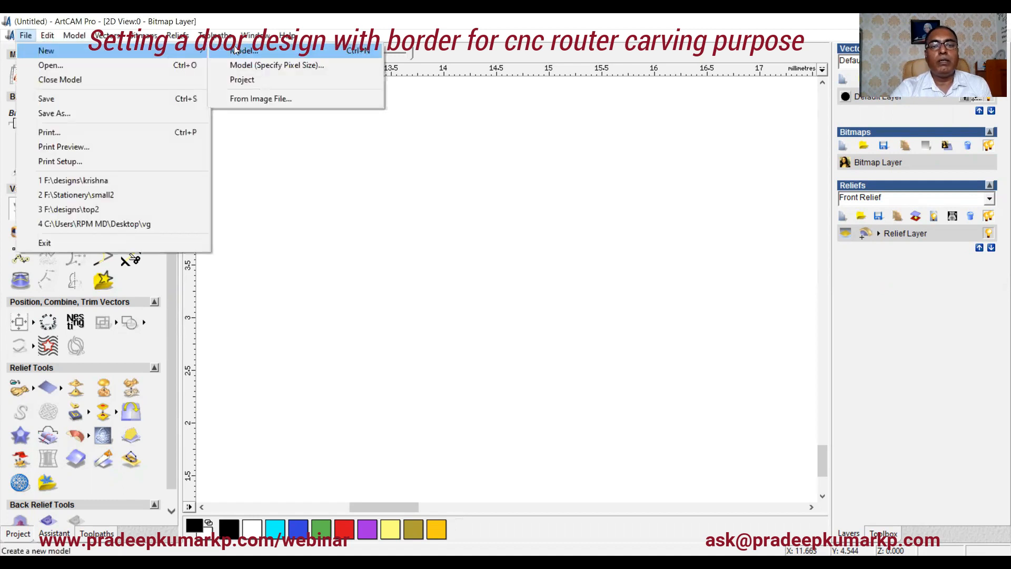
{"action": "left_click", "coordinate": [285, 63]}
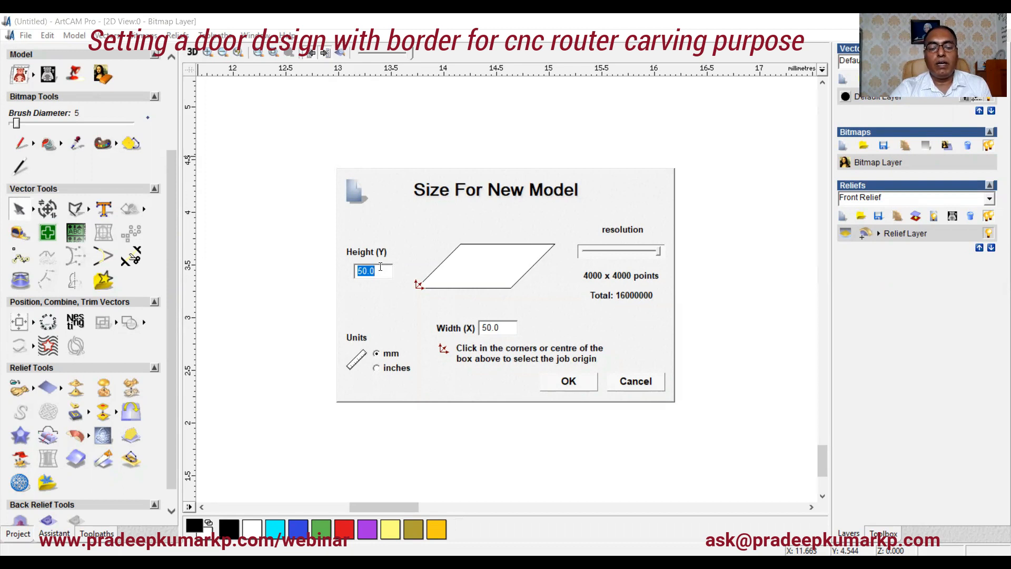
{"action": "type", "text": "8"}
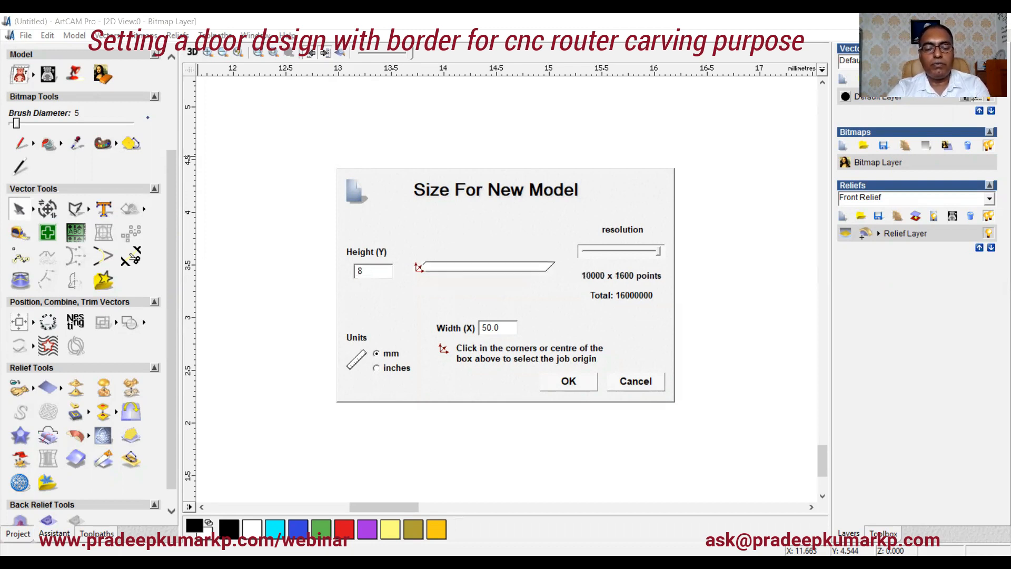
{"action": "type", "text": "53"}
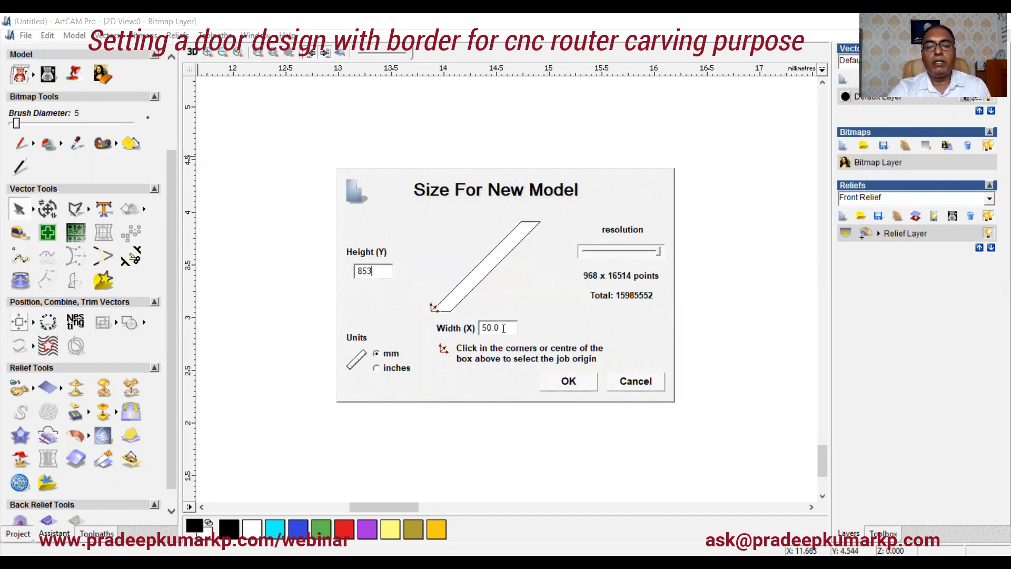
{"action": "key", "text": "Tab"}
{"action": "type", "text": "26"}
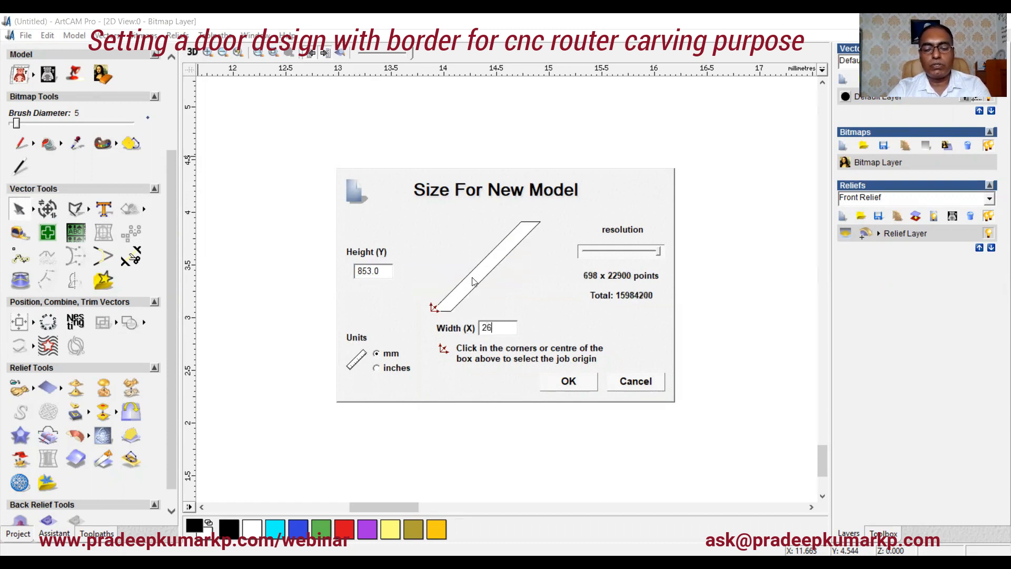
{"action": "type", "text": "0"}
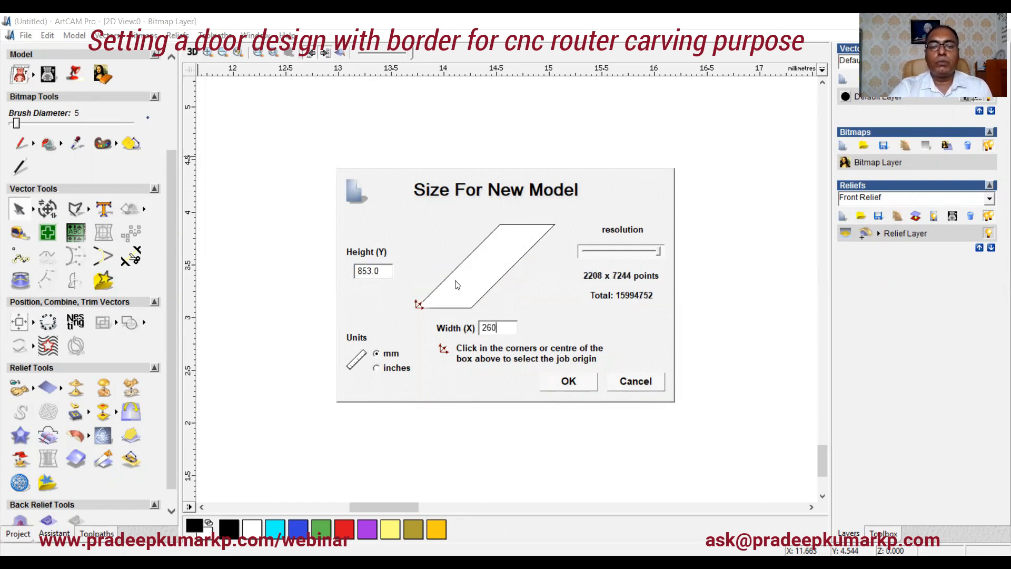
{"action": "left_click", "coordinate": [487, 271]}
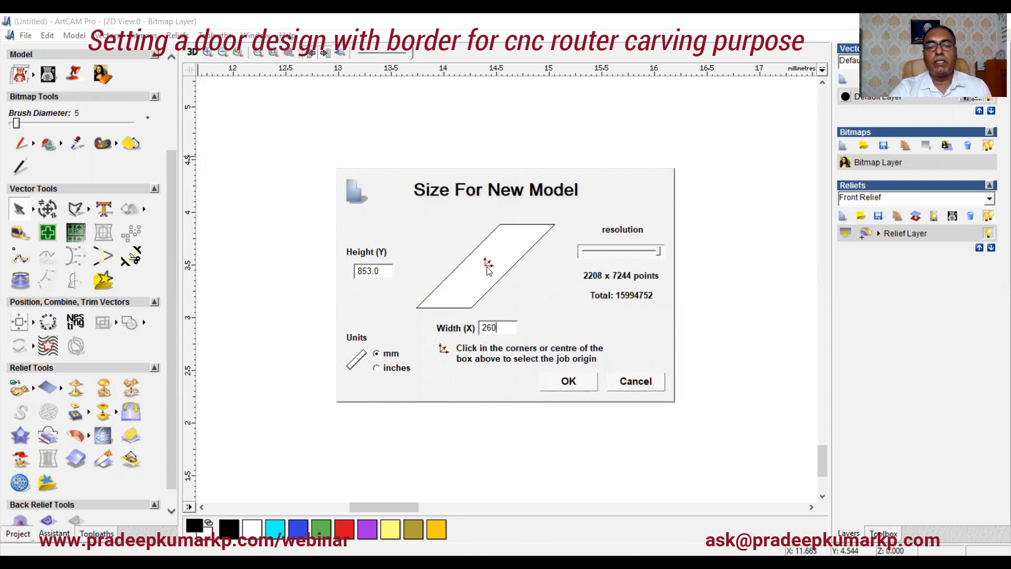
{"action": "left_click", "coordinate": [420, 306]}
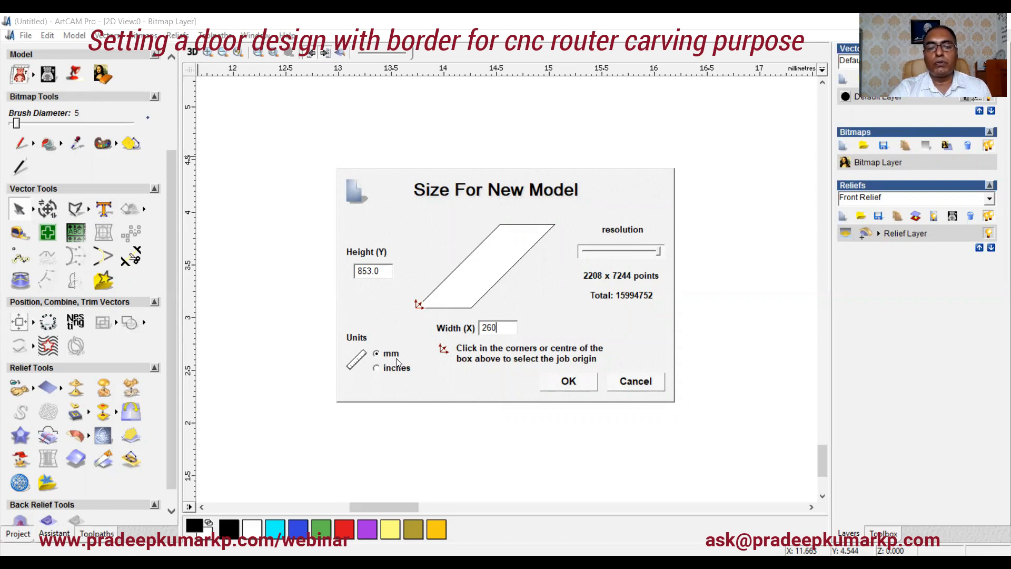
{"action": "left_click", "coordinate": [576, 385]}
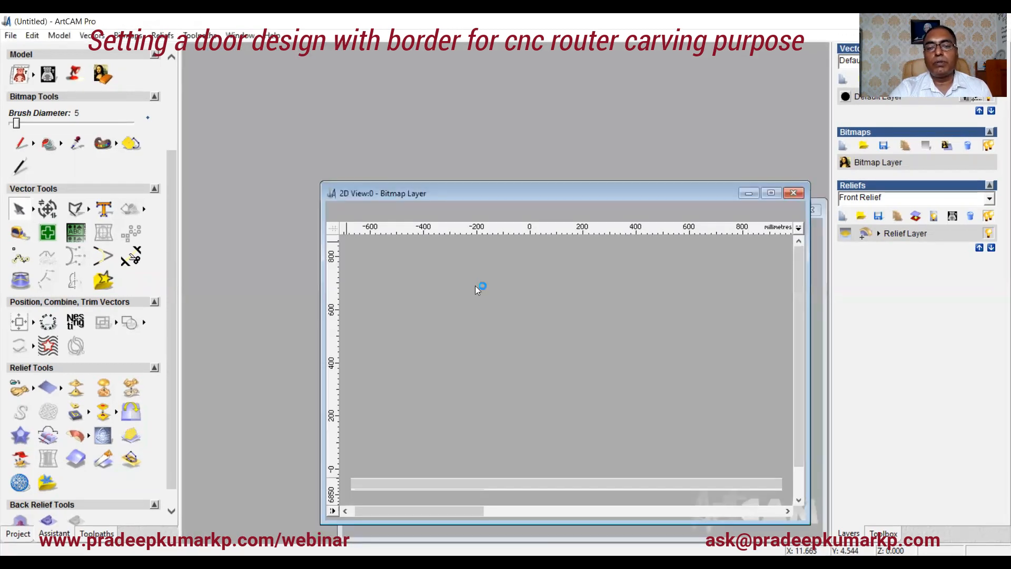
Step: Draw a rectangle 260 mm wide and 853 mm high centred on the origin
{"action": "left_click", "coordinate": [772, 193]}
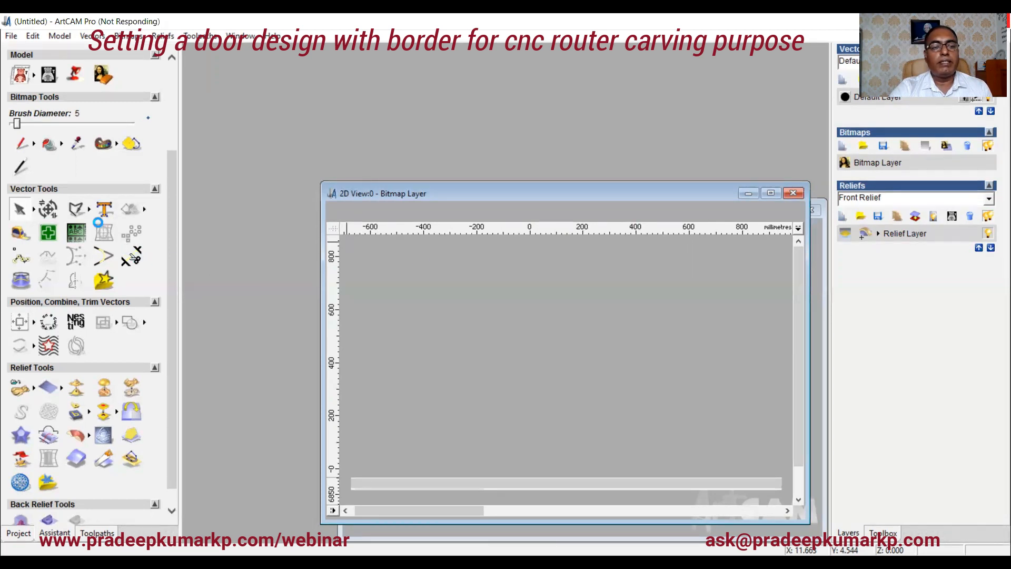
{"action": "left_click", "coordinate": [769, 193]}
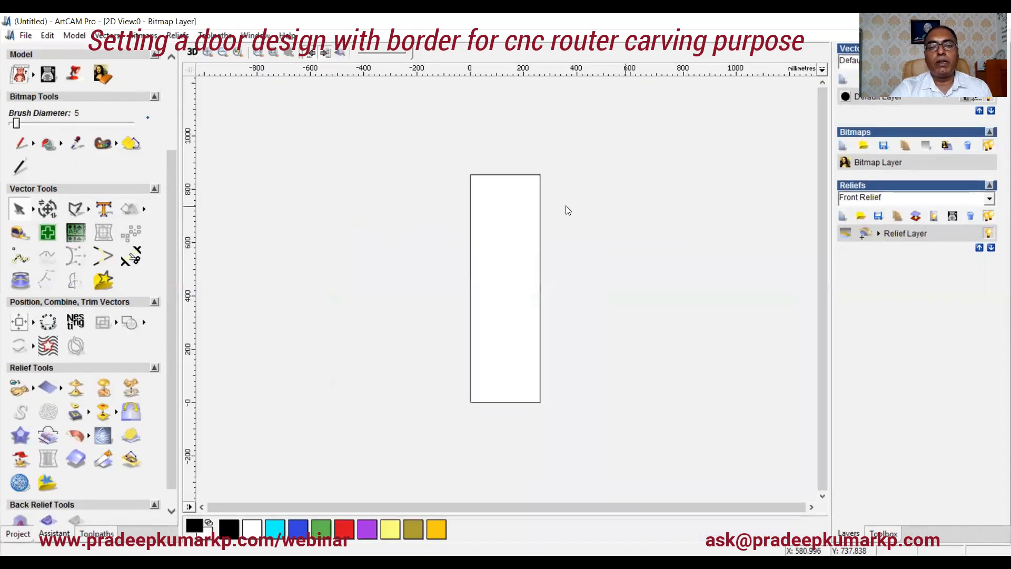
{"action": "left_click", "coordinate": [89, 211]}
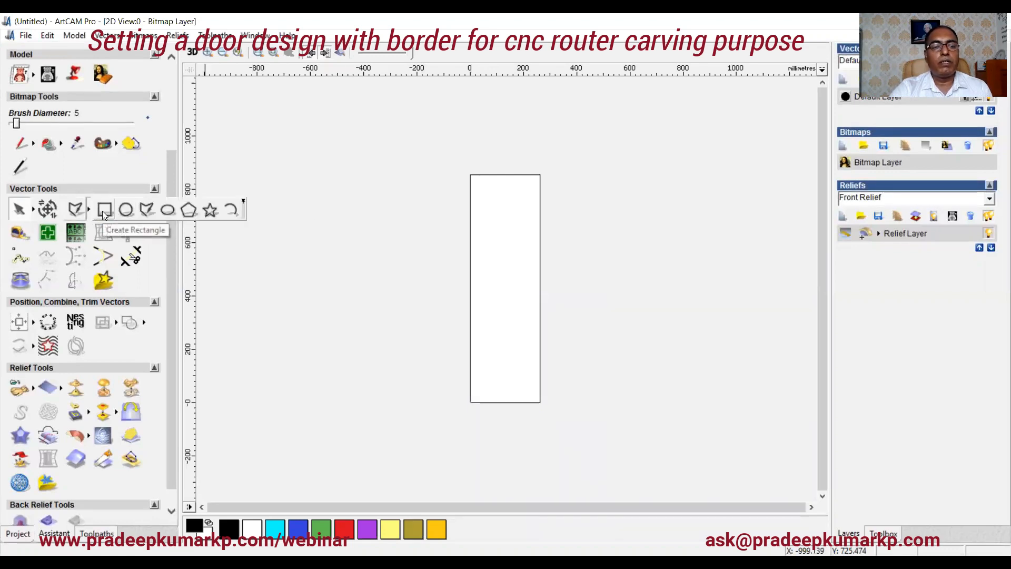
{"action": "left_click", "coordinate": [104, 211]}
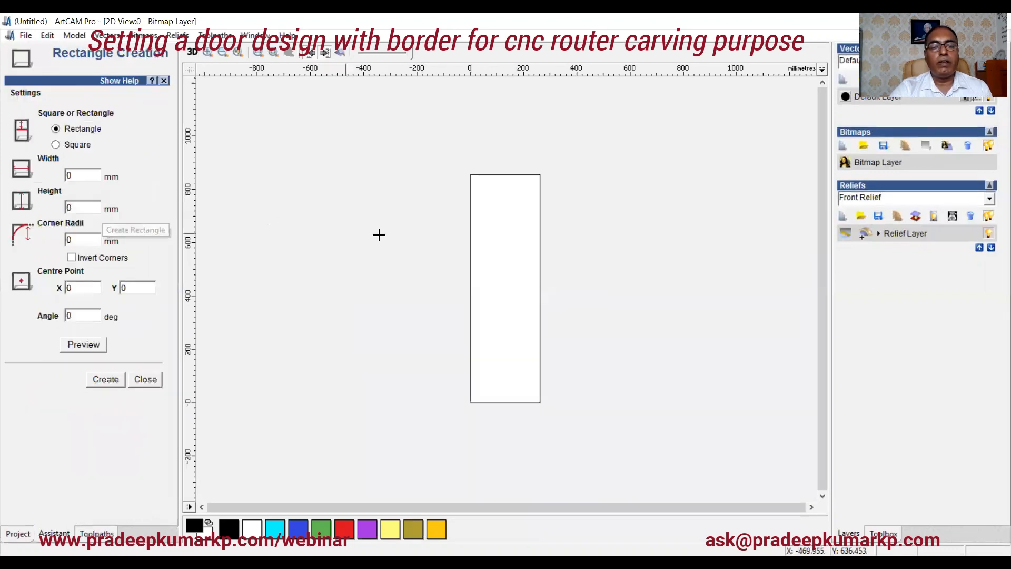
{"action": "double_click", "coordinate": [72, 174]}
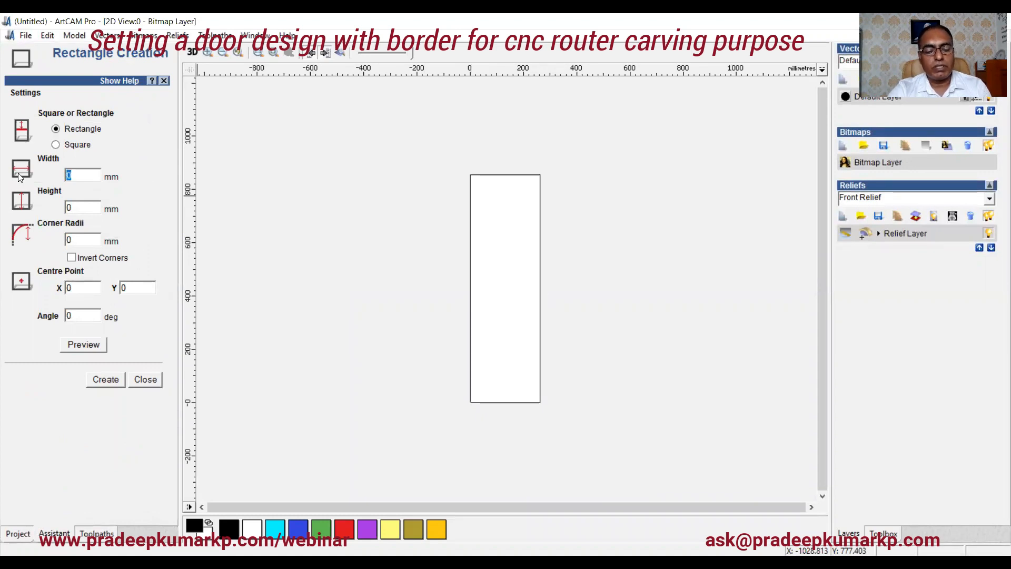
{"action": "type", "text": "260"}
{"action": "key", "text": "Tab"}
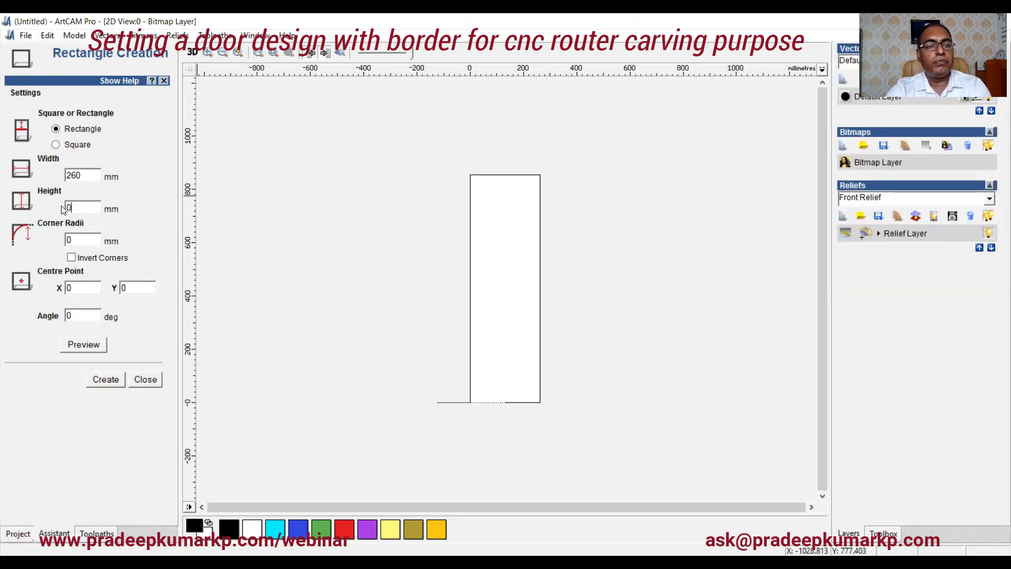
{"action": "type", "text": "8"}
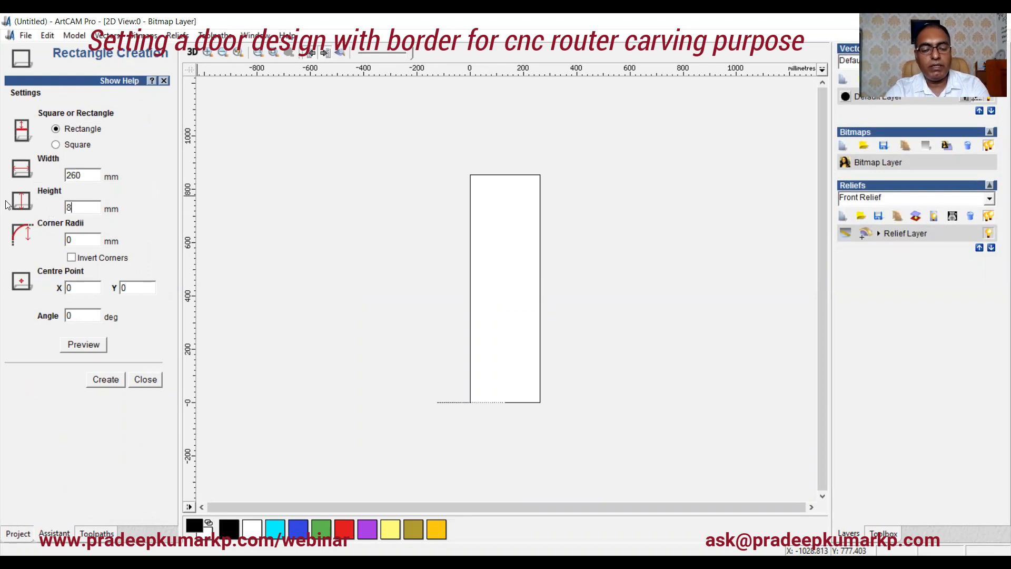
{"action": "type", "text": "53"}
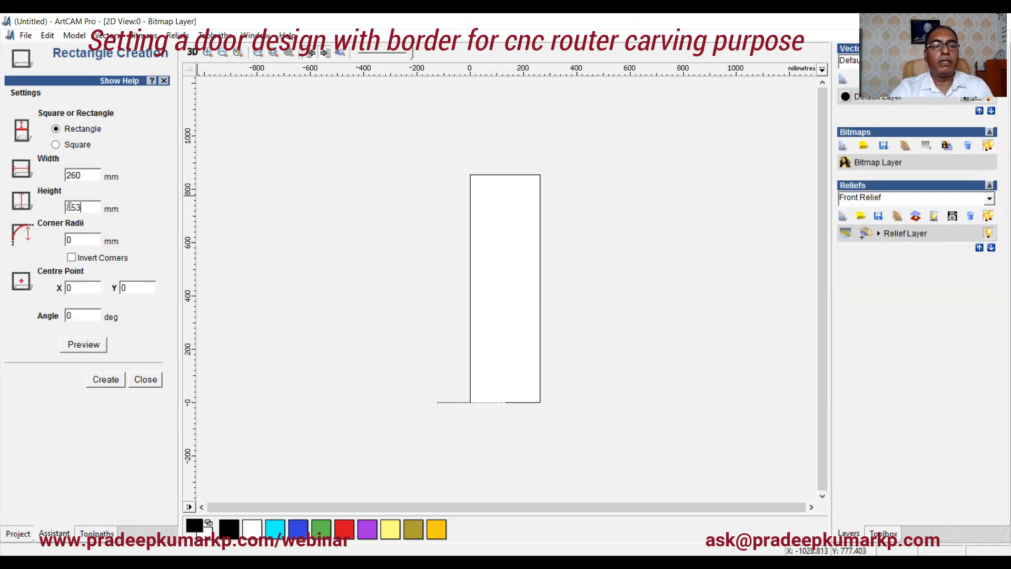
{"action": "left_click", "coordinate": [106, 379]}
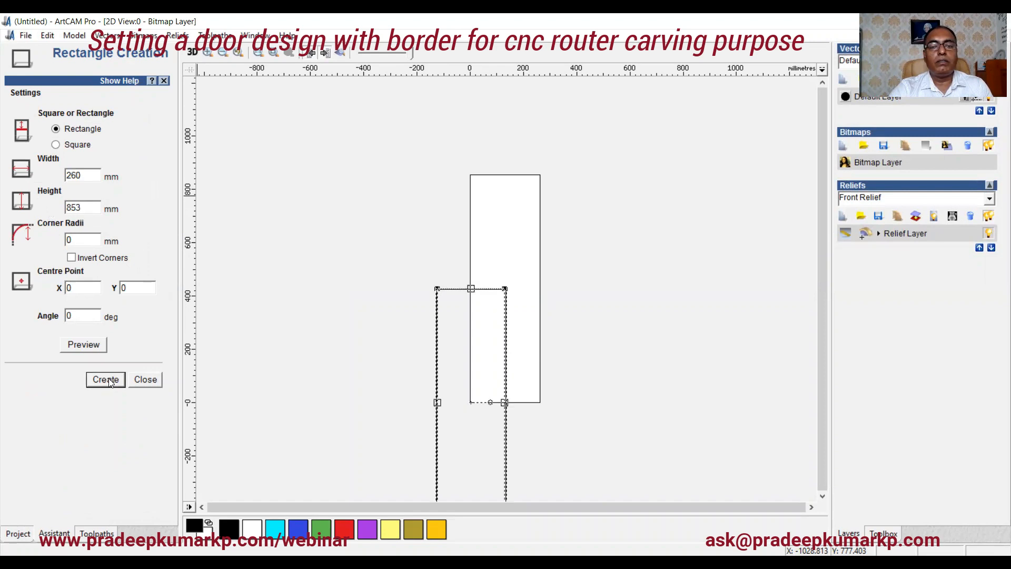
{"action": "left_click", "coordinate": [146, 380]}
{"action": "left_click", "coordinate": [46, 345]}
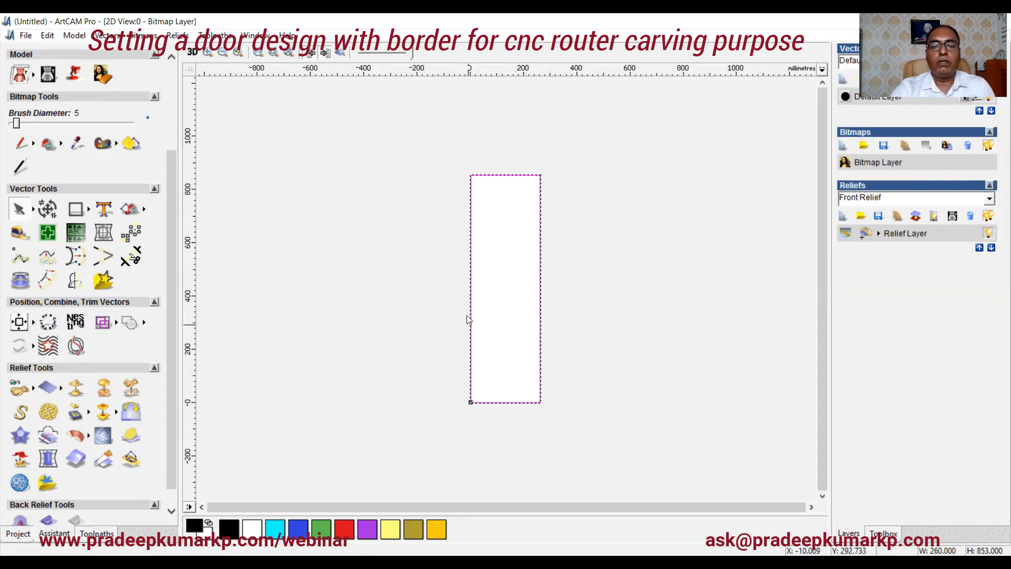
Step: Draw a small smooth wavy polyline, about 19 mm wide, near the panel's left edge at about 500 mm height
{"action": "scroll", "coordinate": [492, 261], "scroll_direction": "up", "scroll_amount": 2}
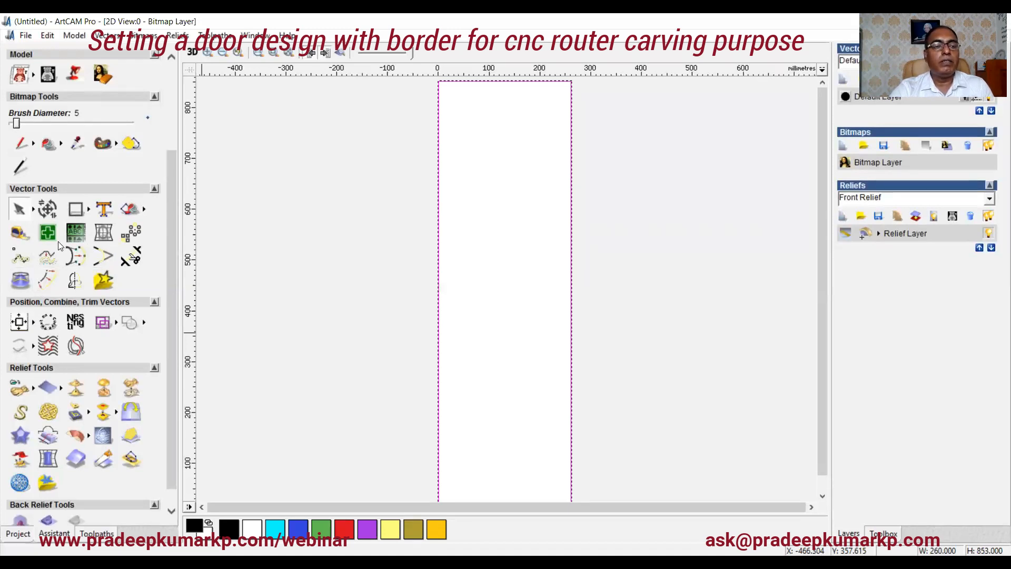
{"action": "left_click", "coordinate": [88, 211]}
{"action": "left_click", "coordinate": [146, 210]}
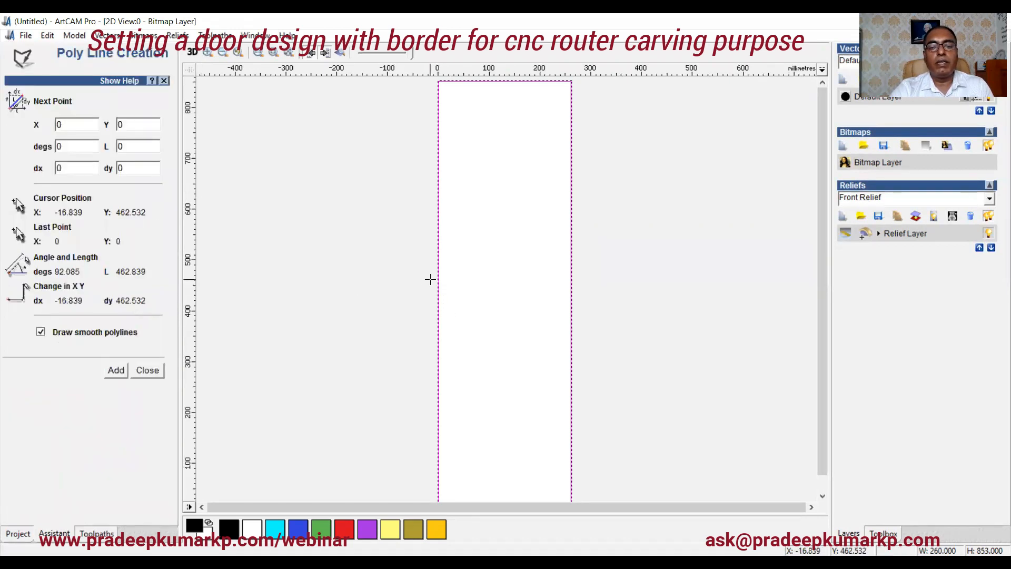
{"action": "scroll", "coordinate": [383, 260], "scroll_direction": "up", "scroll_amount": 2}
{"action": "left_click", "coordinate": [388, 261]}
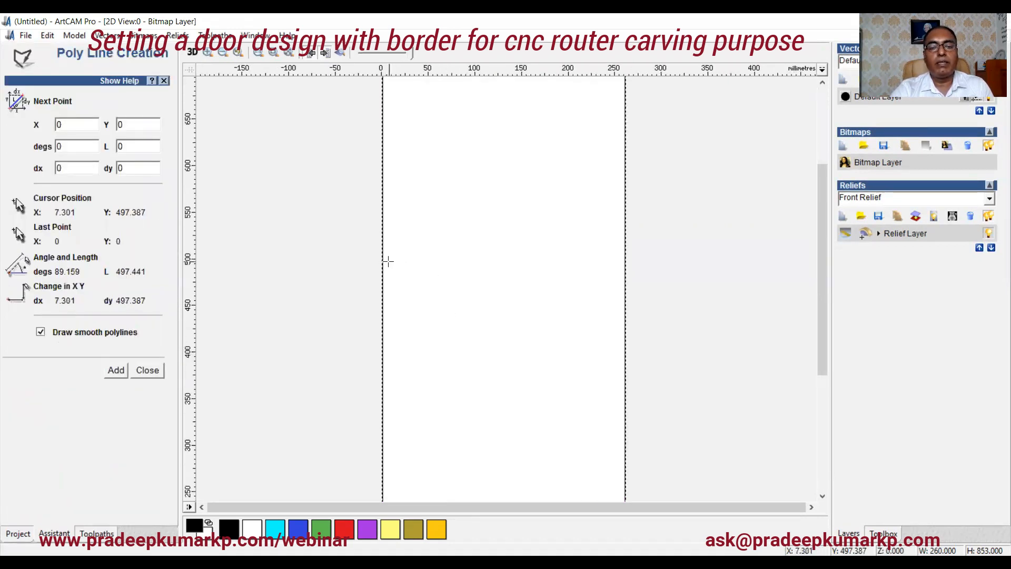
{"action": "left_click", "coordinate": [392, 251]}
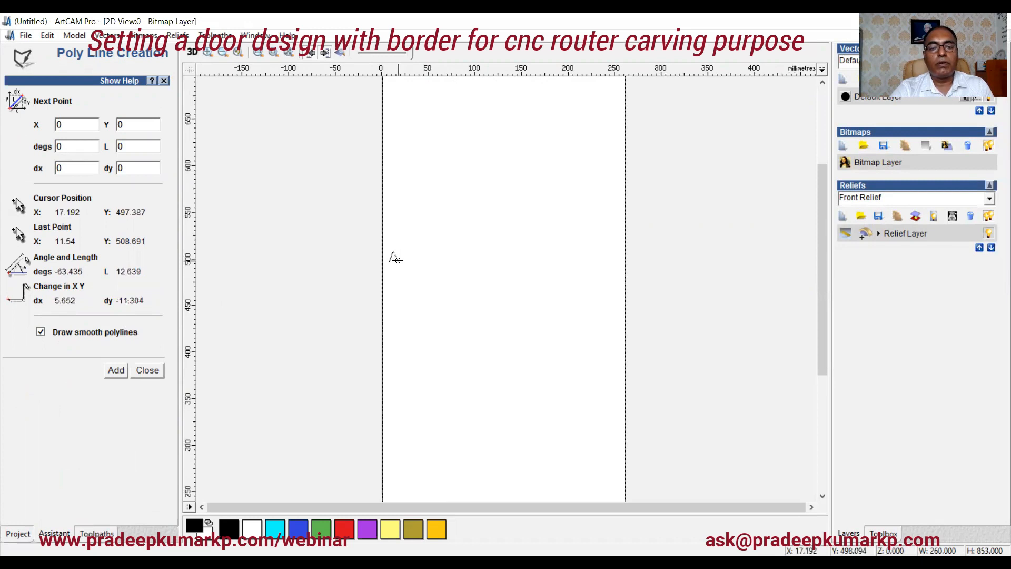
{"action": "left_click", "coordinate": [396, 259]}
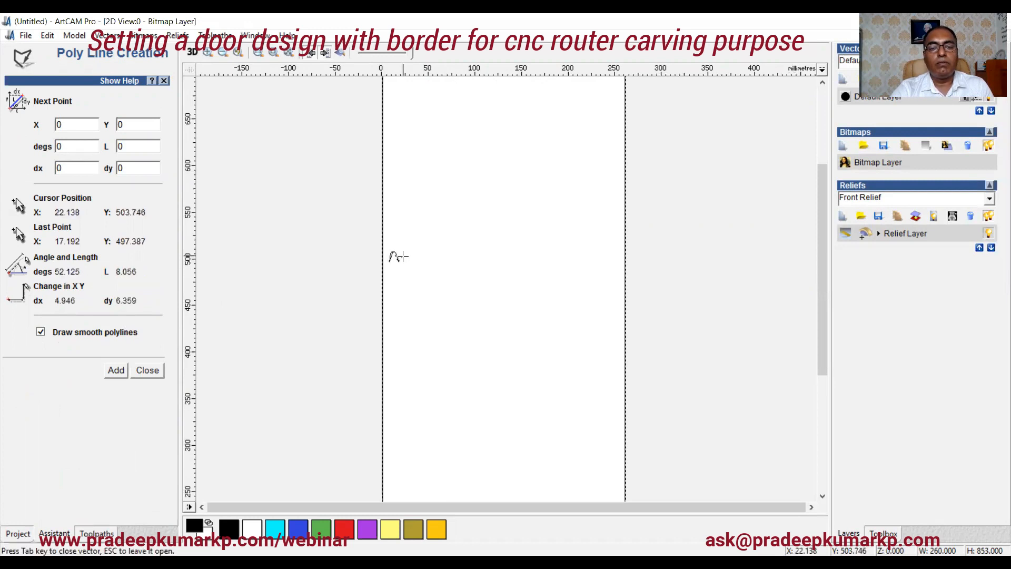
{"action": "left_click", "coordinate": [403, 255]}
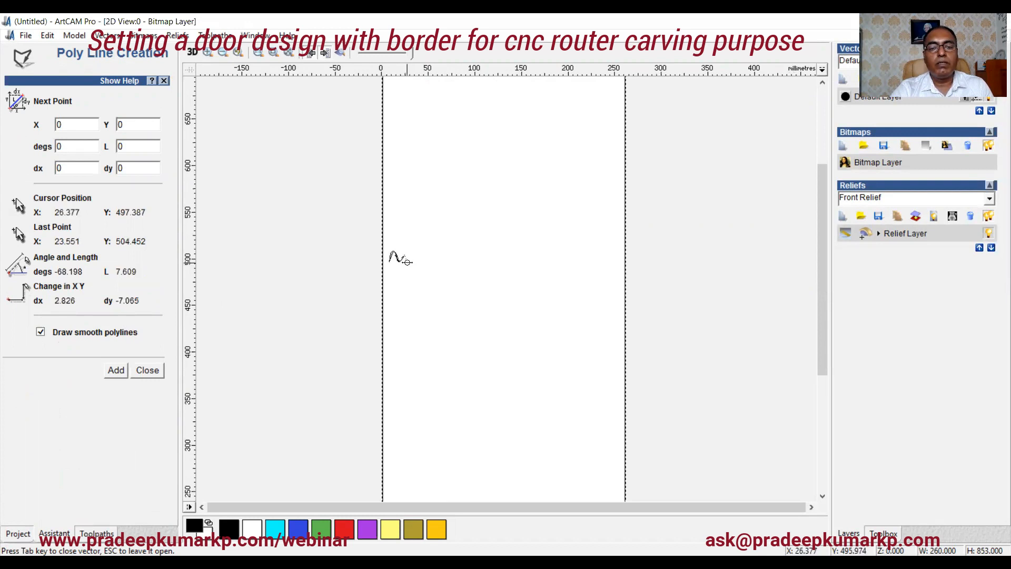
{"action": "left_click", "coordinate": [408, 262]}
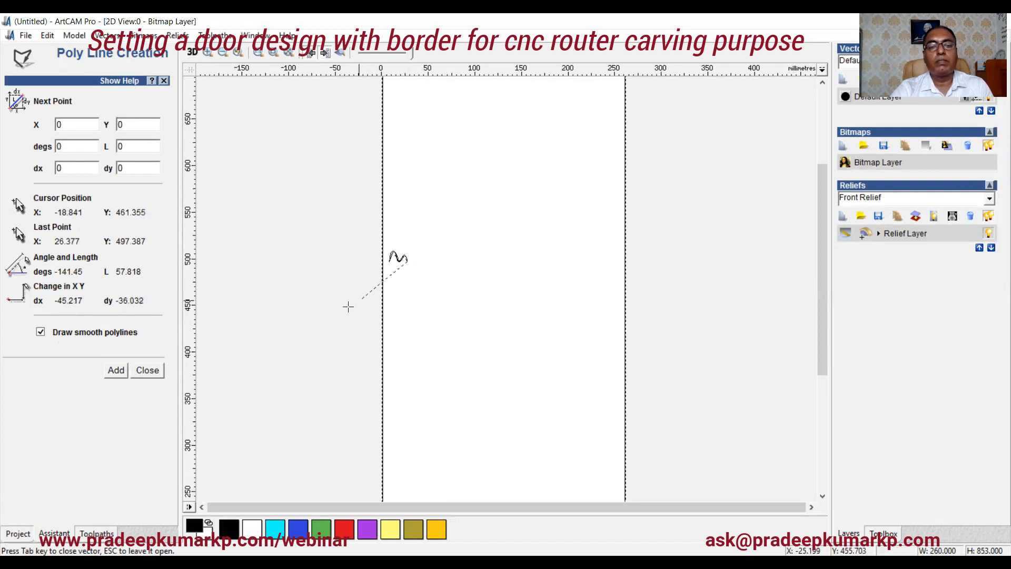
{"action": "left_click", "coordinate": [148, 370]}
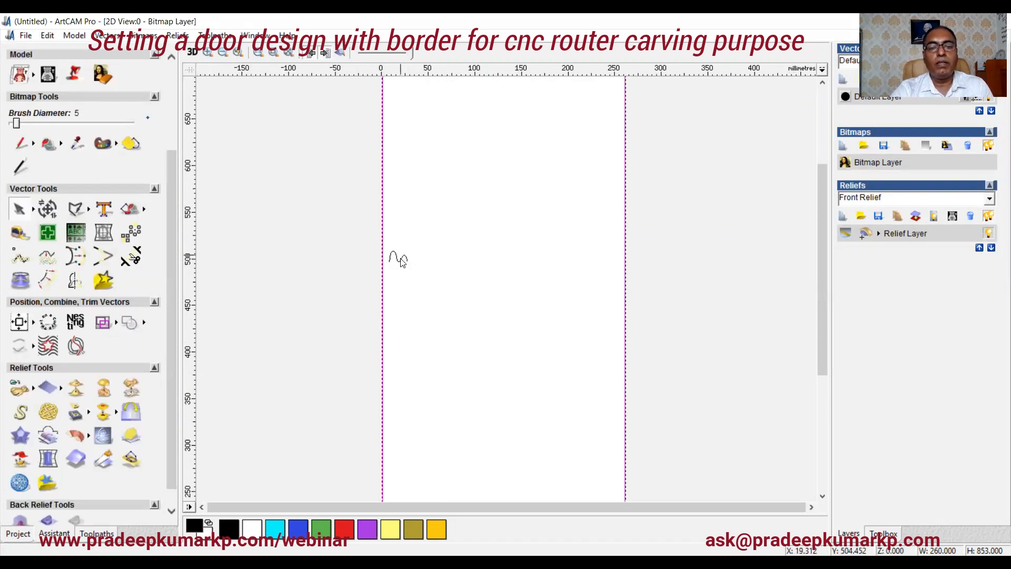
Step: Scale the wavy polyline to a width of 10 mm with width and height linked
{"action": "scroll", "coordinate": [400, 280], "scroll_direction": "up", "scroll_amount": 3}
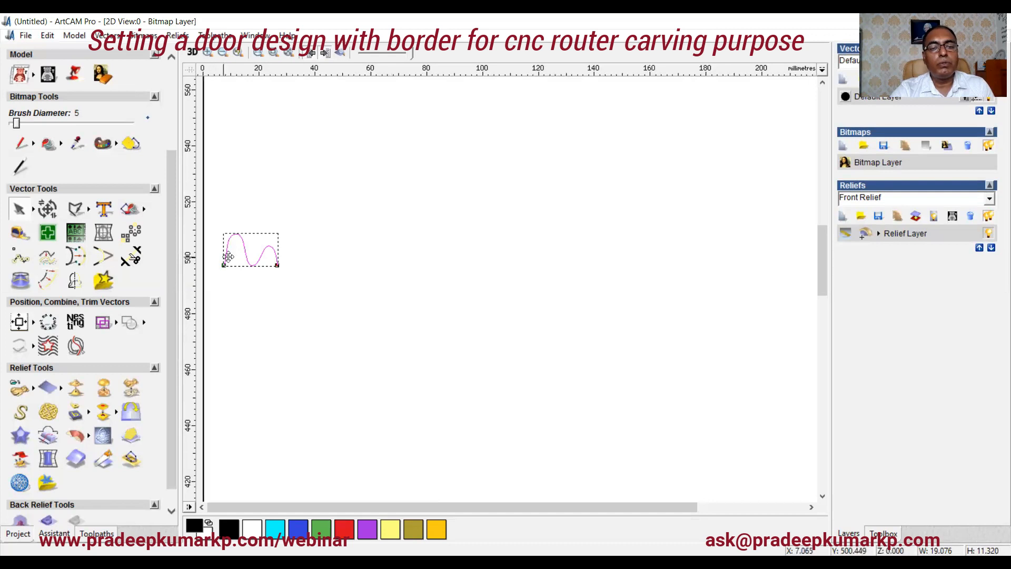
{"action": "left_click", "coordinate": [57, 209]}
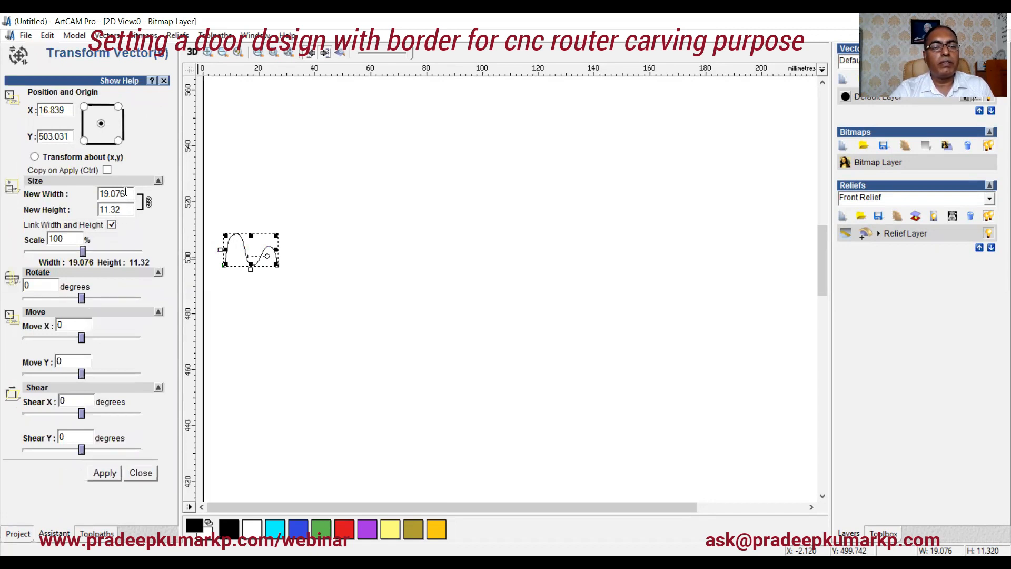
{"action": "left_click_drag", "start_coordinate": [125, 192], "coordinate": [81, 199]}
{"action": "type", "text": "10"}
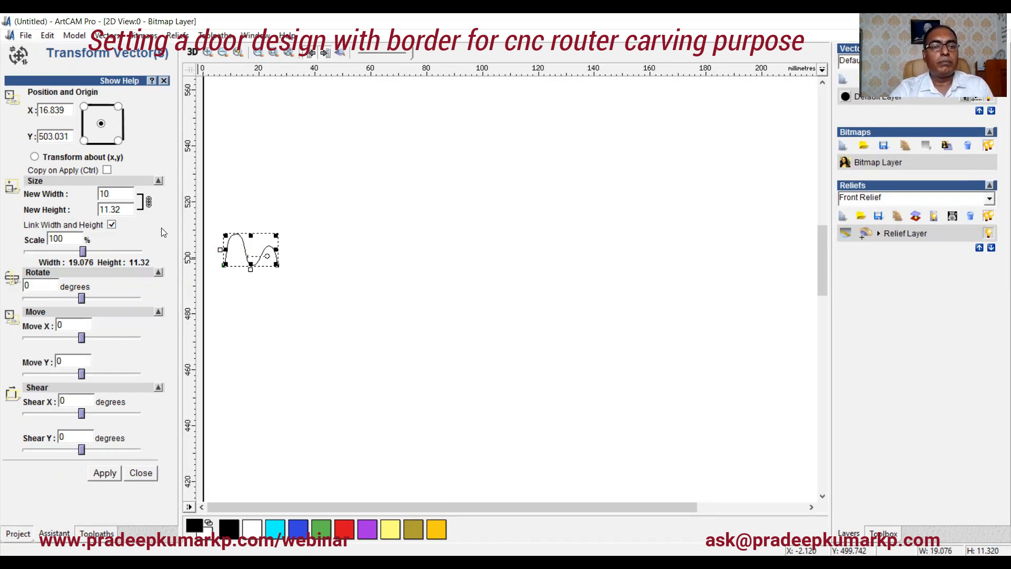
{"action": "left_click", "coordinate": [162, 229]}
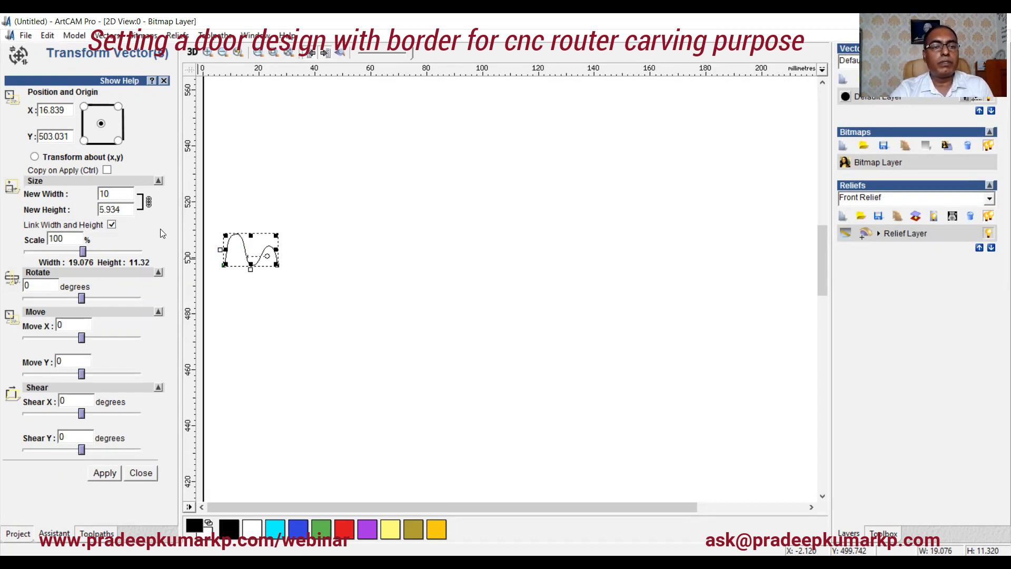
{"action": "left_click", "coordinate": [105, 473]}
{"action": "left_click", "coordinate": [141, 473]}
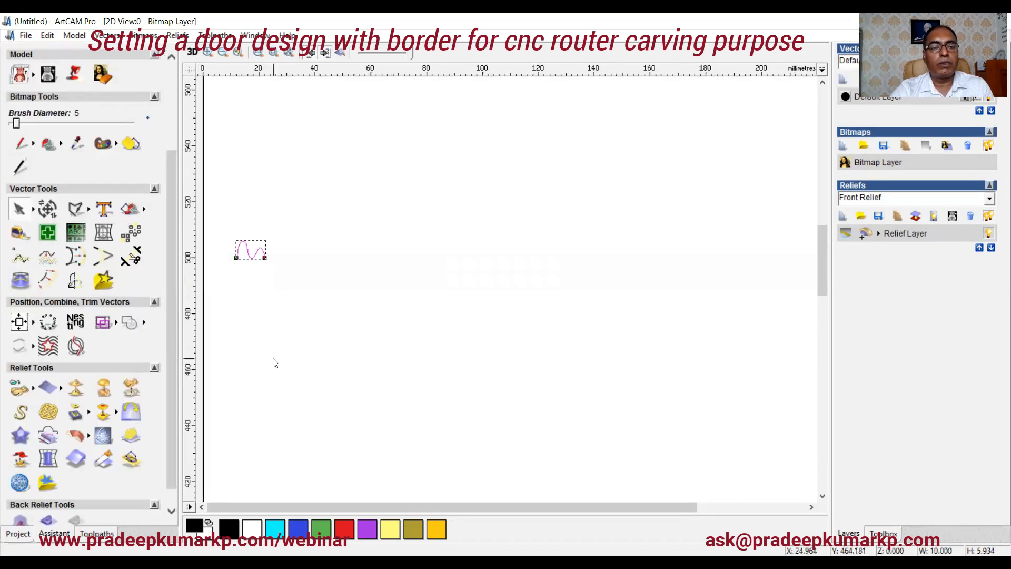
Step: Extrude the wavy profile along the panel rectangle as drive curve, using the other side, to form a border moulding
{"action": "scroll", "coordinate": [273, 358], "scroll_direction": "down", "scroll_amount": 1}
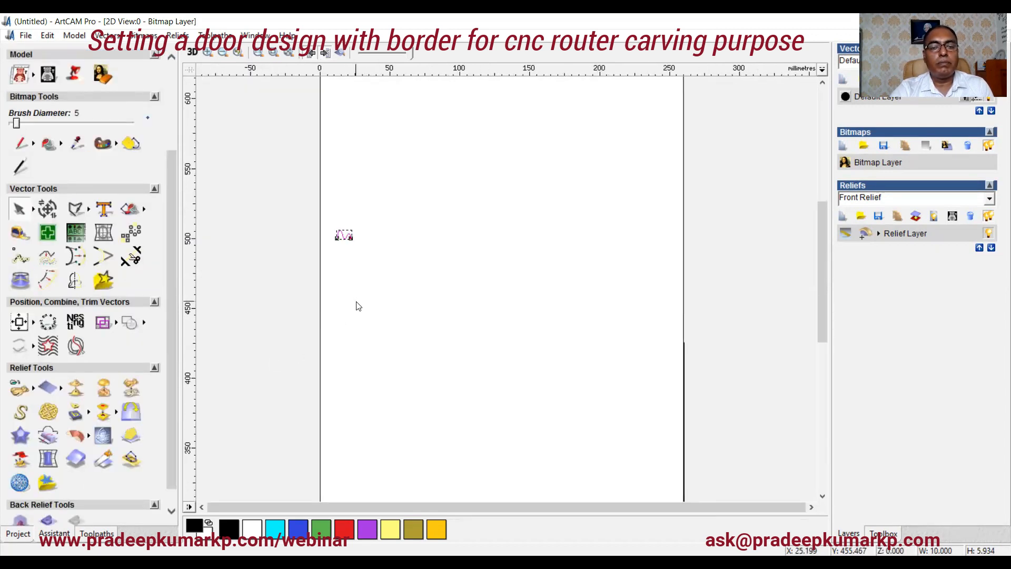
{"action": "left_click", "coordinate": [345, 253]}
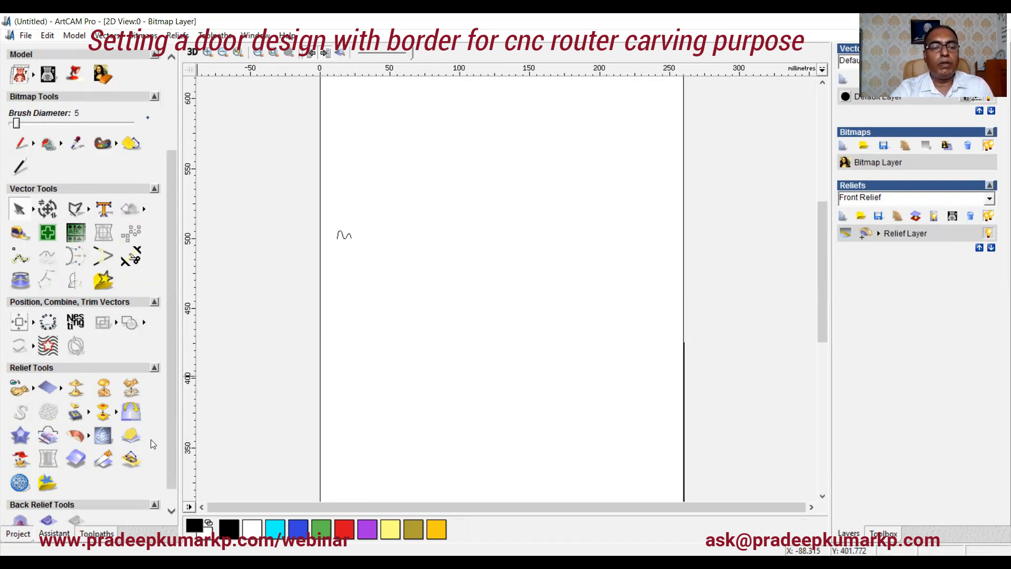
{"action": "left_click", "coordinate": [76, 437]}
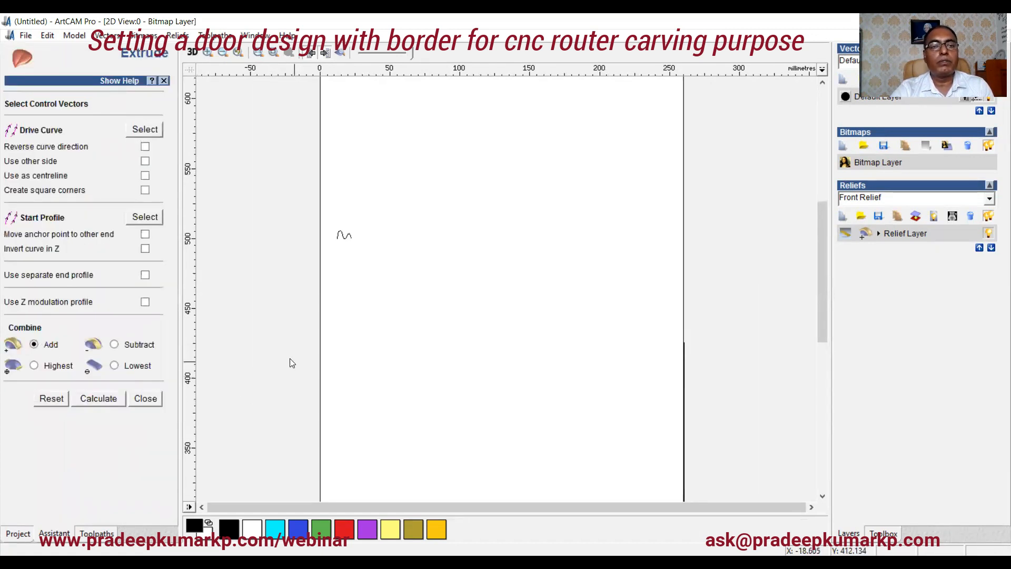
{"action": "left_click", "coordinate": [192, 52]}
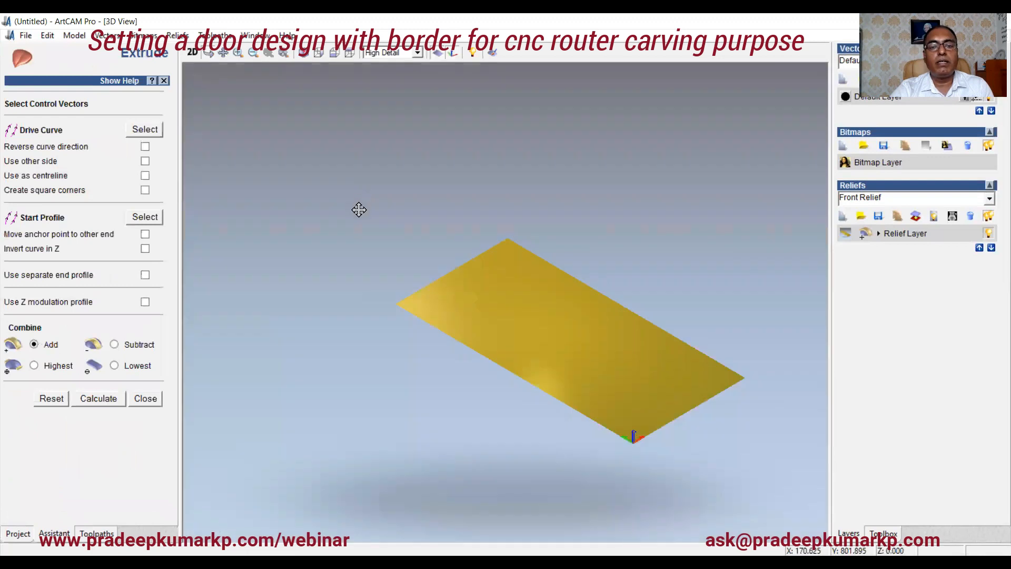
{"action": "left_click_drag", "start_coordinate": [358, 209], "coordinate": [370, 173]}
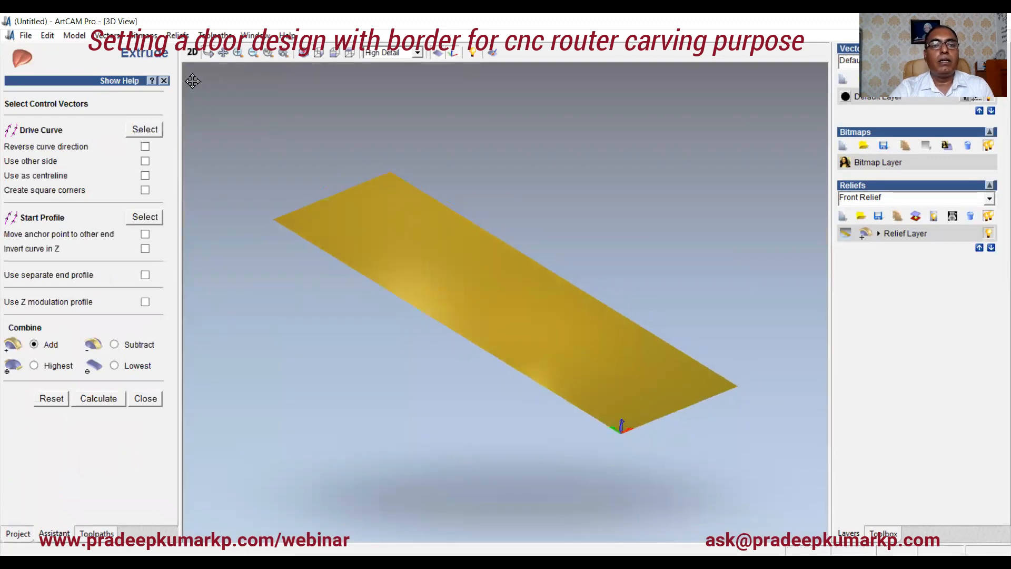
{"action": "left_click", "coordinate": [192, 52]}
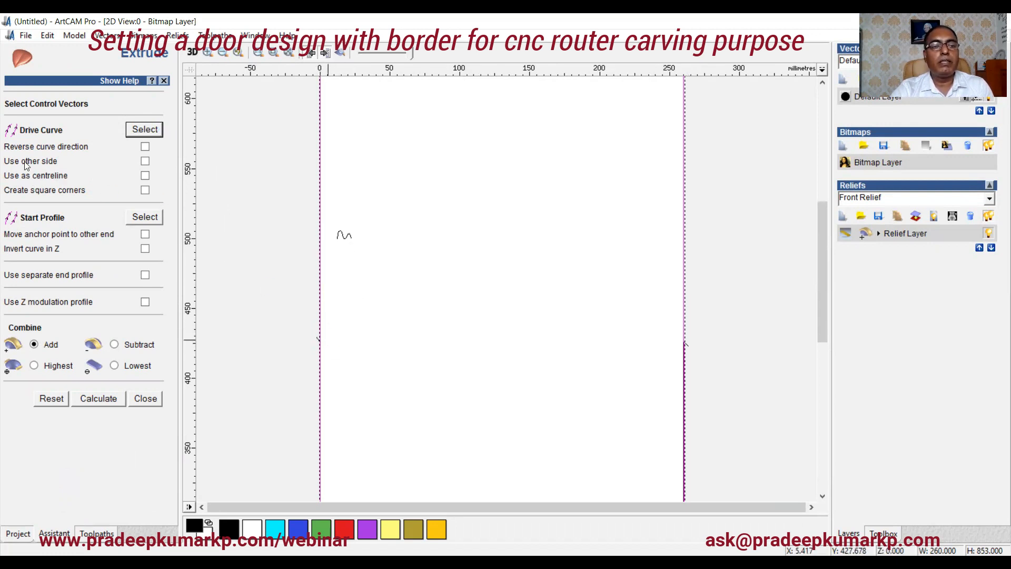
{"action": "left_click", "coordinate": [145, 161]}
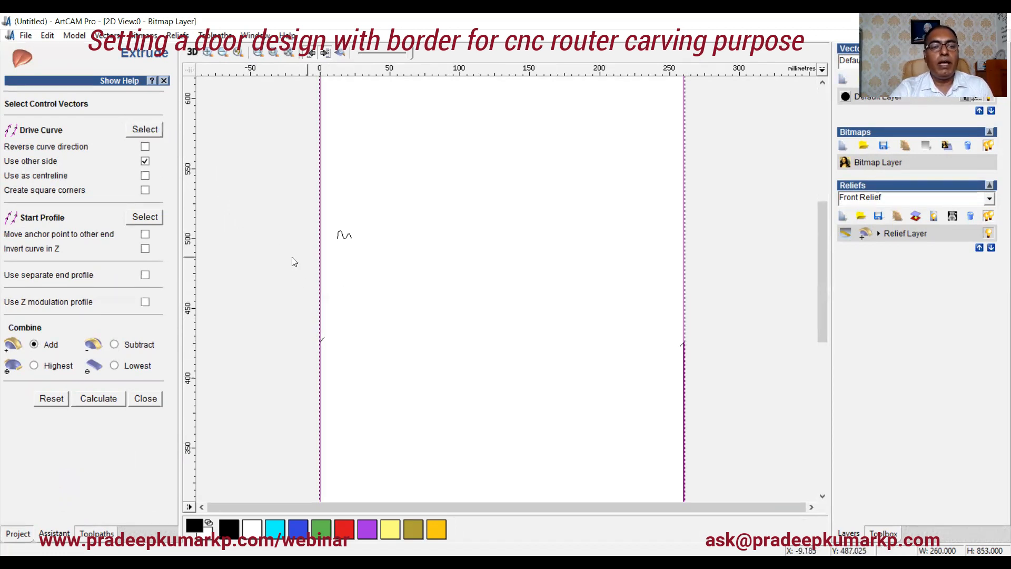
{"action": "left_click", "coordinate": [343, 236]}
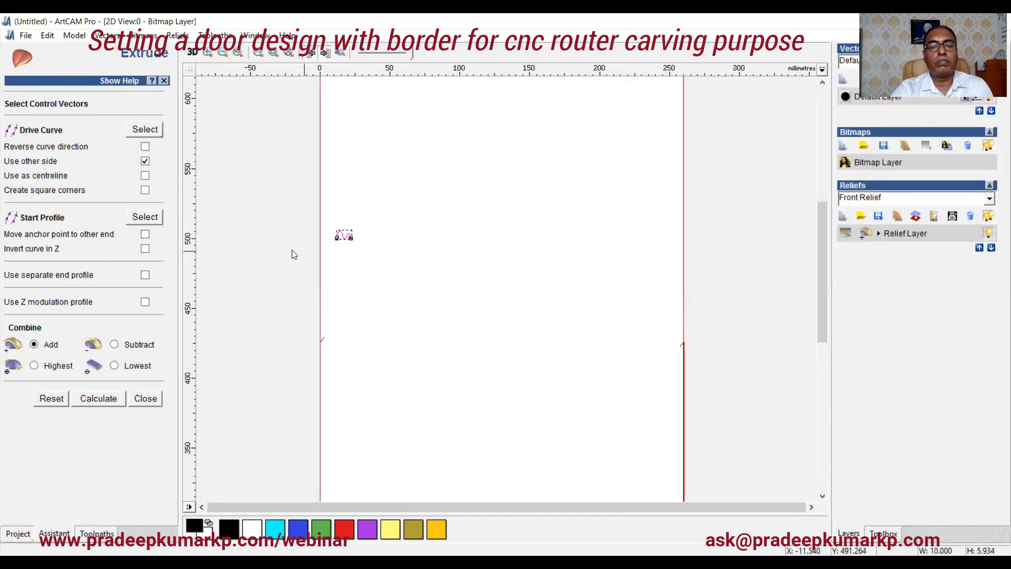
{"action": "left_click", "coordinate": [147, 217]}
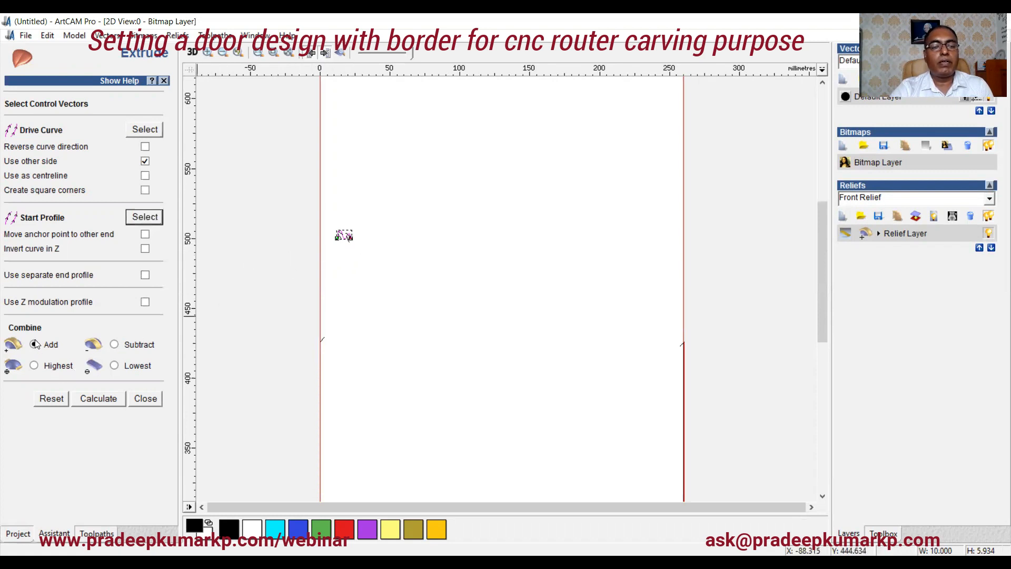
{"action": "left_click", "coordinate": [96, 400]}
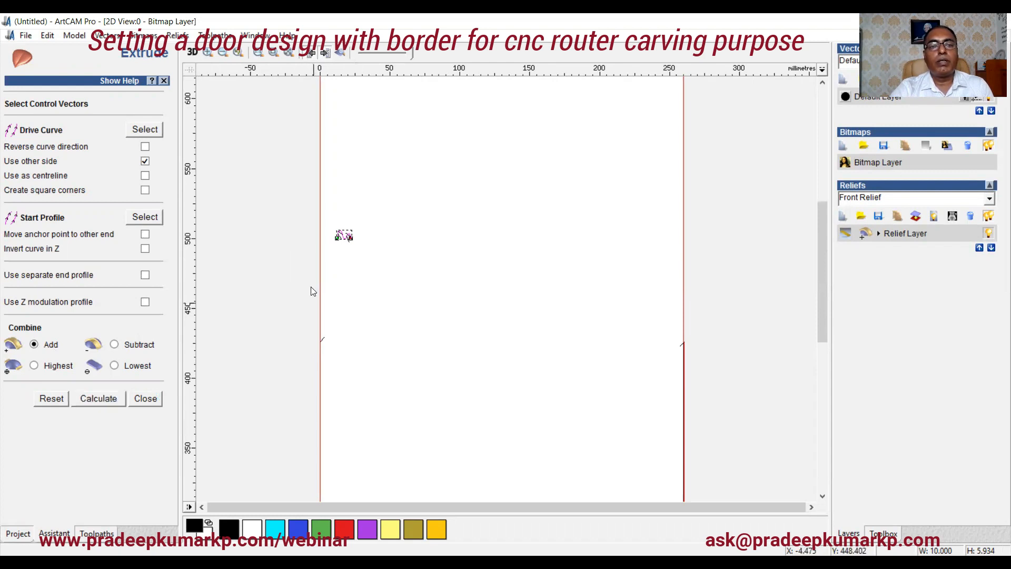
Step: Inspect the extruded border on the panel in the 3D view, then close the Extrude tool
{"action": "scroll", "coordinate": [370, 161], "scroll_direction": "down", "scroll_amount": 1}
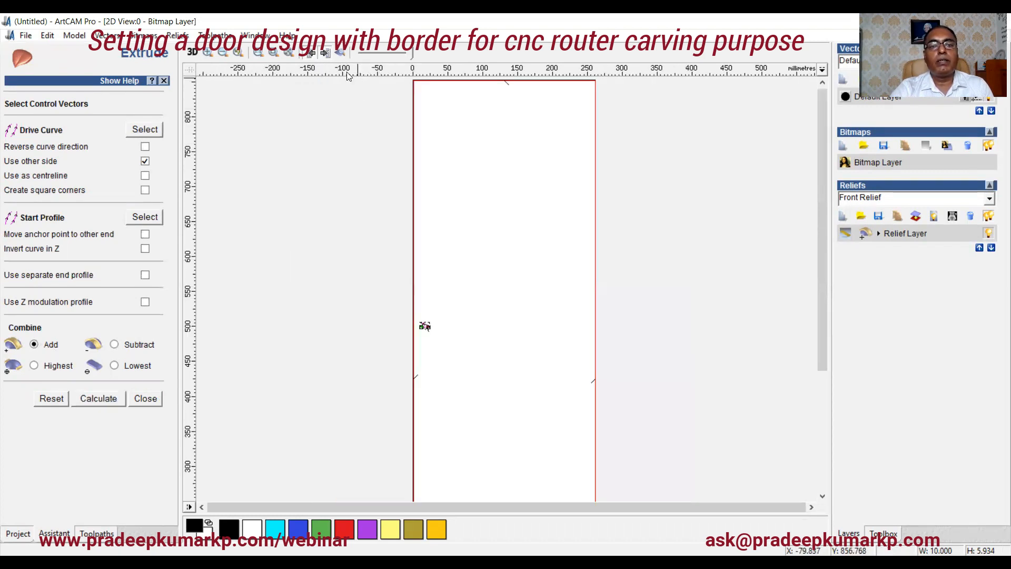
{"action": "left_click", "coordinate": [340, 51]}
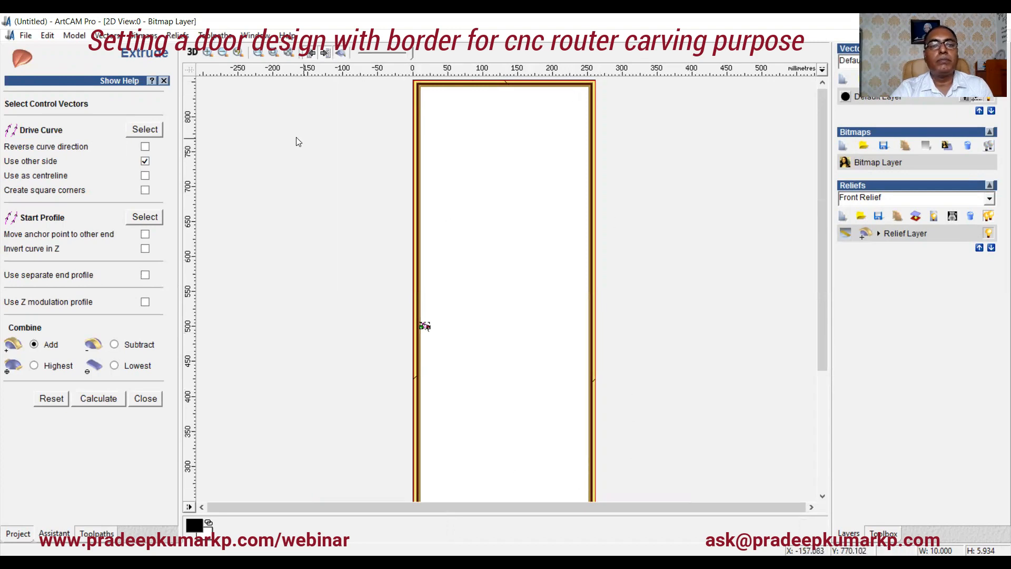
{"action": "left_click", "coordinate": [192, 52]}
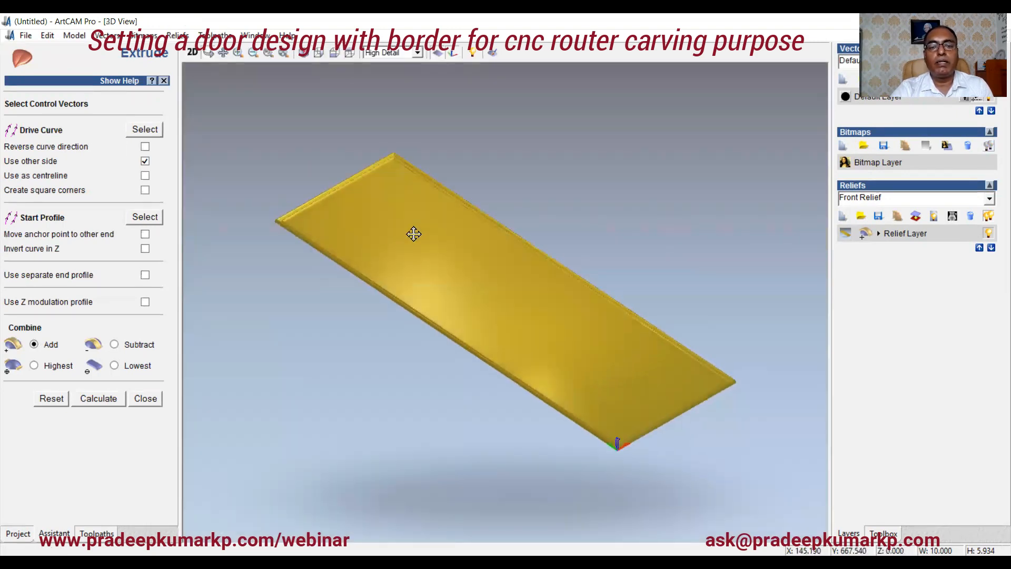
{"action": "left_click_drag", "start_coordinate": [614, 386], "coordinate": [476, 357]}
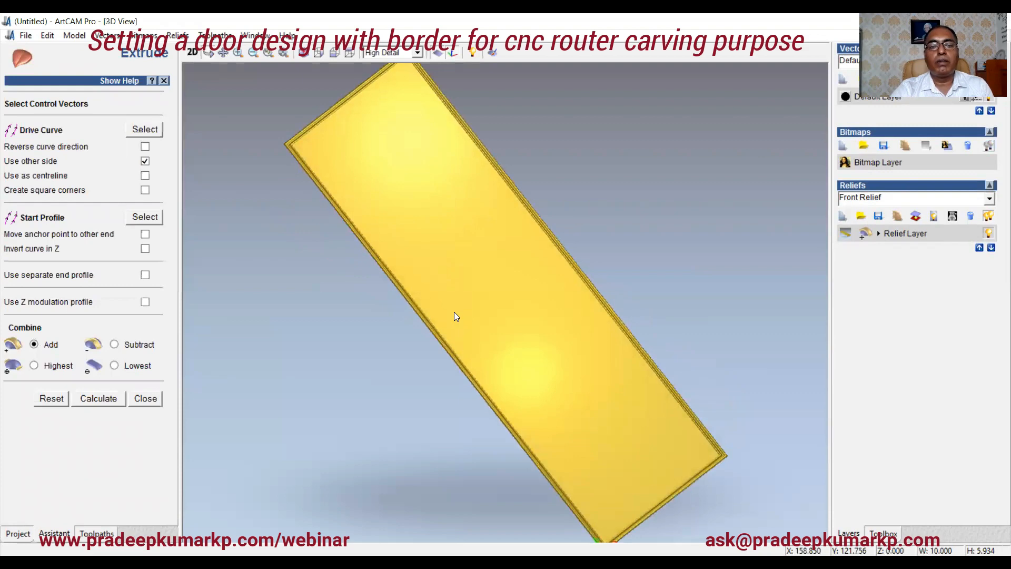
{"action": "scroll", "coordinate": [456, 316], "scroll_direction": "up", "scroll_amount": 3}
{"action": "scroll", "coordinate": [463, 309], "scroll_direction": "down", "scroll_amount": 3}
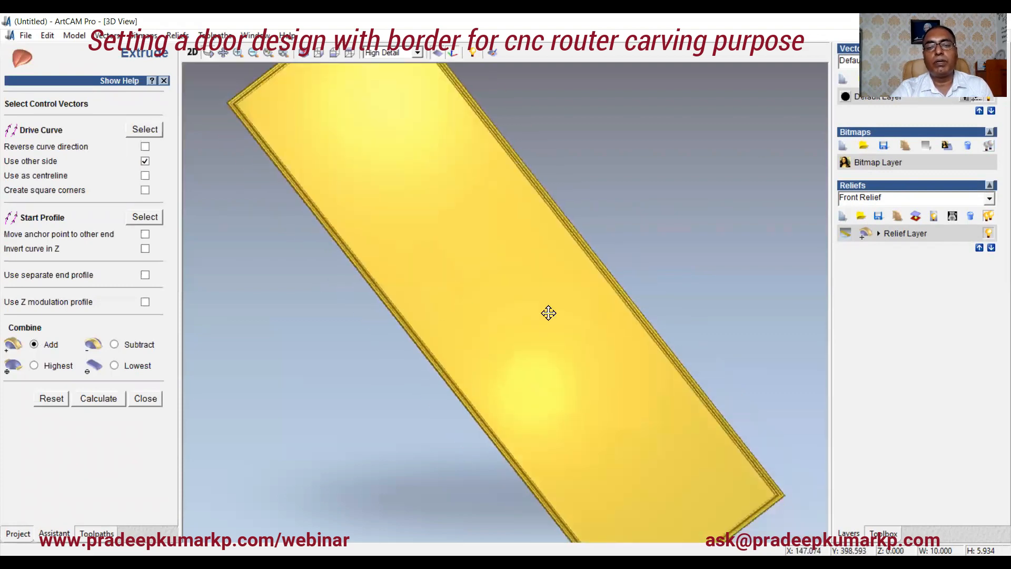
{"action": "left_click_drag", "start_coordinate": [529, 357], "coordinate": [505, 300]}
{"action": "scroll", "coordinate": [505, 287], "scroll_direction": "up", "scroll_amount": 1}
{"action": "scroll", "coordinate": [506, 287], "scroll_direction": "down", "scroll_amount": 1}
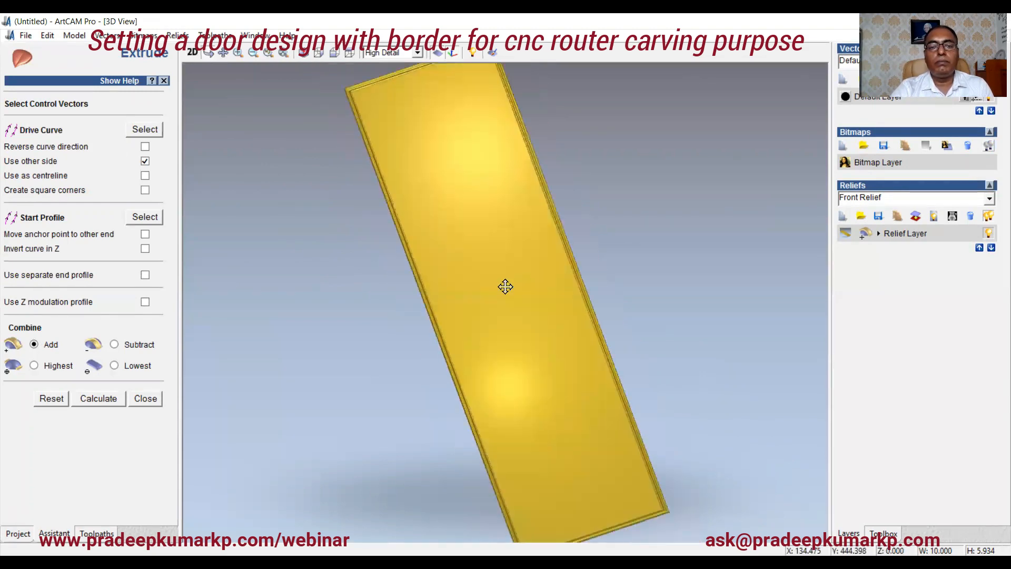
{"action": "scroll", "coordinate": [506, 287], "scroll_direction": "down", "scroll_amount": 1}
{"action": "scroll", "coordinate": [505, 286], "scroll_direction": "up", "scroll_amount": 2}
{"action": "scroll", "coordinate": [506, 287], "scroll_direction": "down", "scroll_amount": 1}
{"action": "scroll", "coordinate": [506, 287], "scroll_direction": "up", "scroll_amount": 1}
{"action": "scroll", "coordinate": [506, 286], "scroll_direction": "down", "scroll_amount": 1}
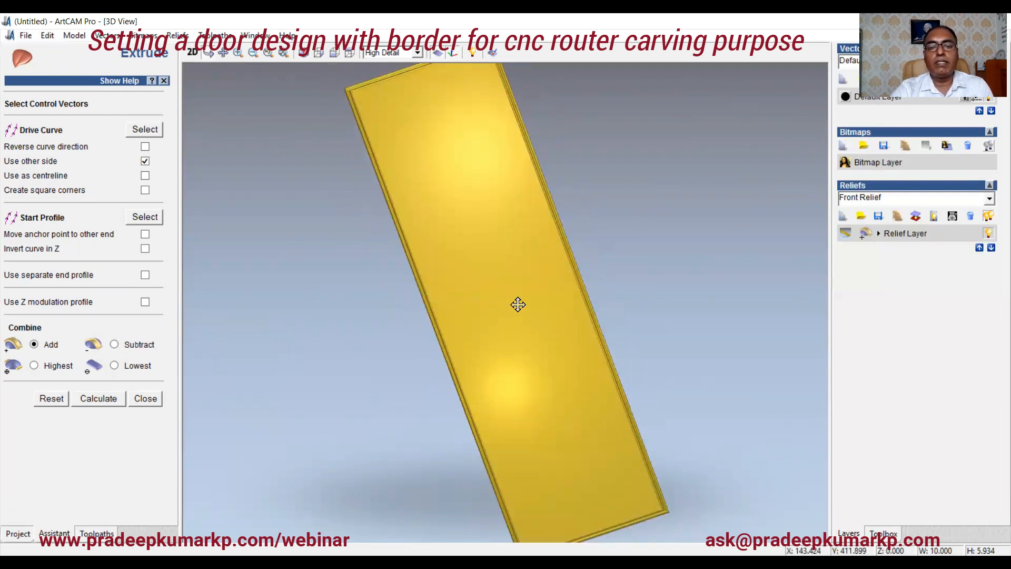
{"action": "left_click", "coordinate": [145, 399]}
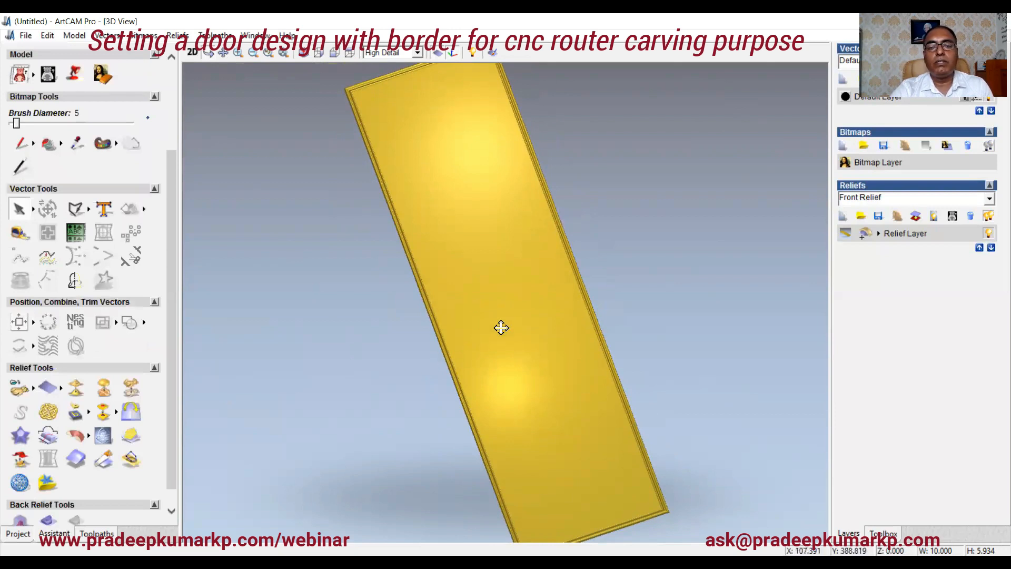
Step: Paste the krishna relief from the designs folder on drive F: into the model
{"action": "scroll", "coordinate": [500, 327], "scroll_direction": "down", "scroll_amount": 1}
{"action": "scroll", "coordinate": [490, 329], "scroll_direction": "up", "scroll_amount": 1}
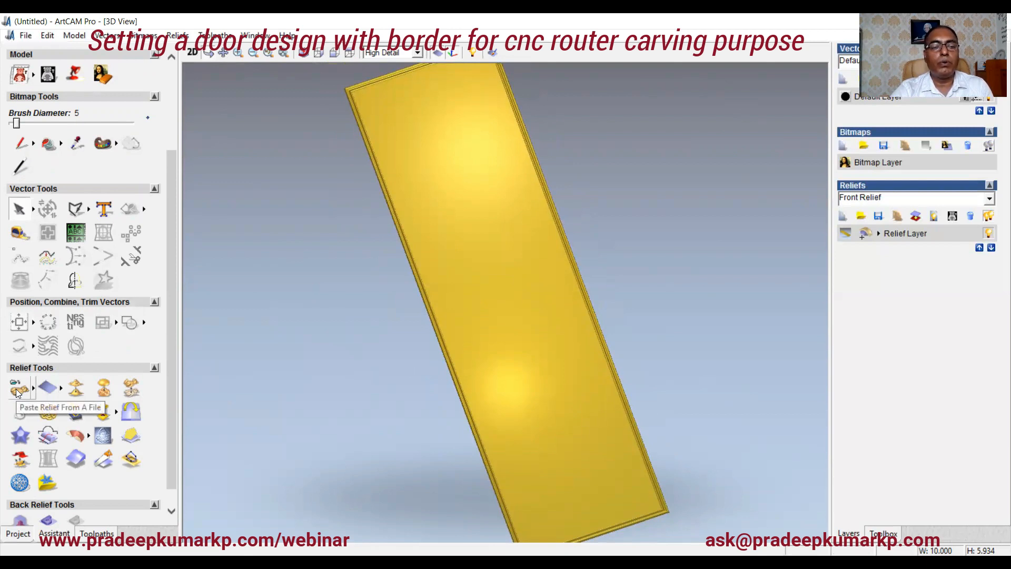
{"action": "left_click", "coordinate": [189, 53]}
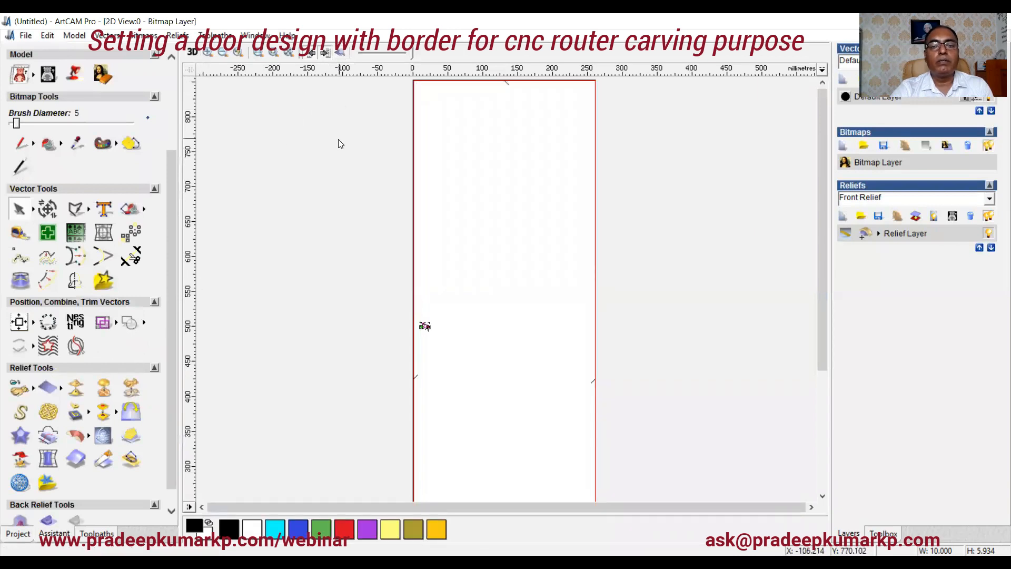
{"action": "left_click", "coordinate": [18, 390]}
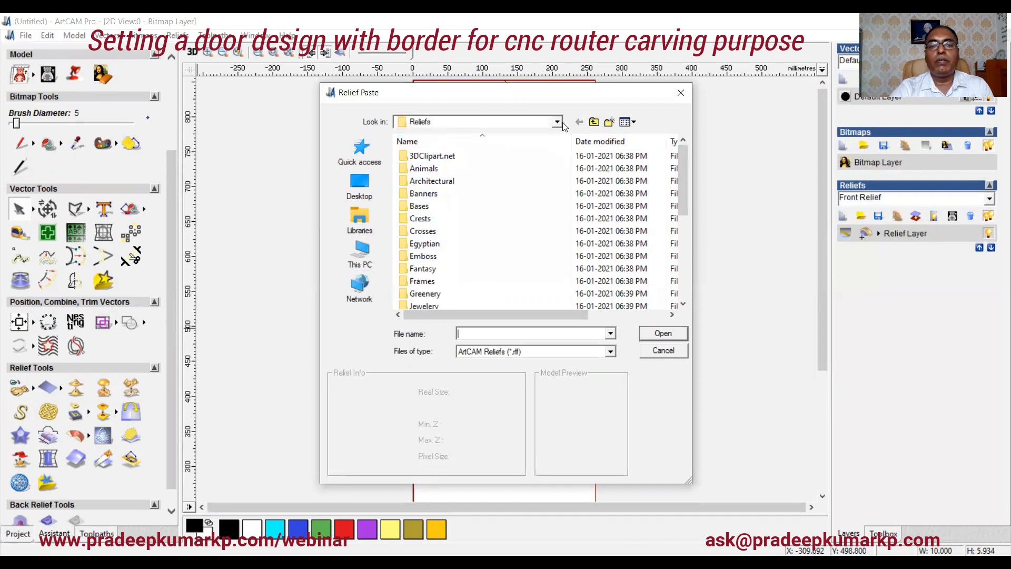
{"action": "left_click", "coordinate": [367, 258]}
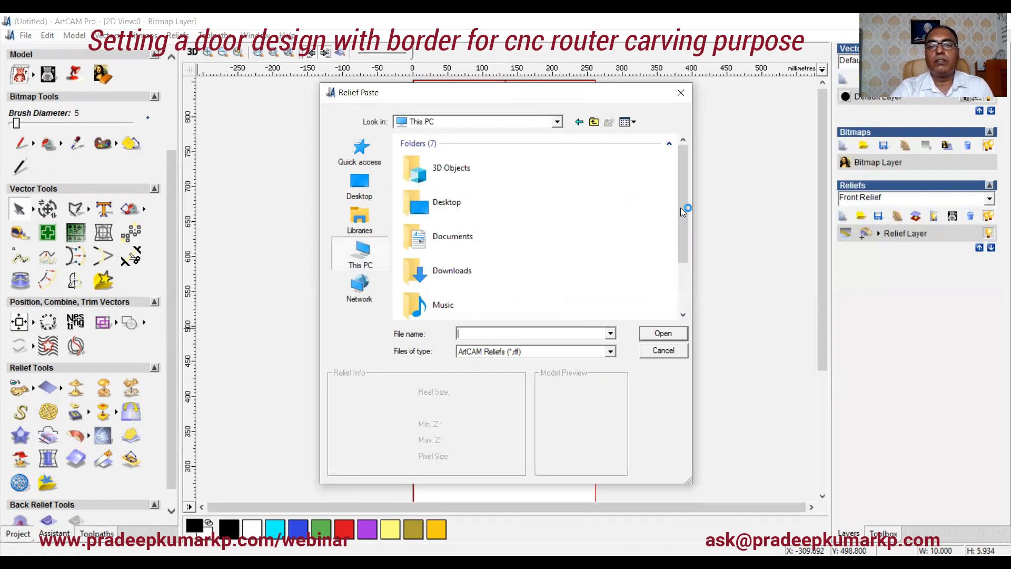
{"action": "left_click_drag", "start_coordinate": [681, 222], "coordinate": [687, 281]}
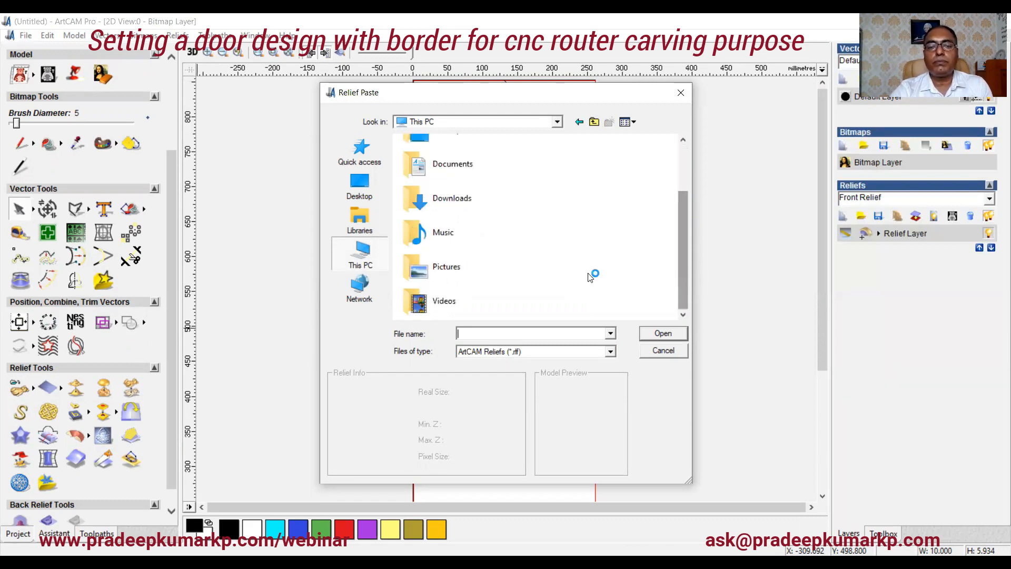
{"action": "double_click", "coordinate": [417, 266]}
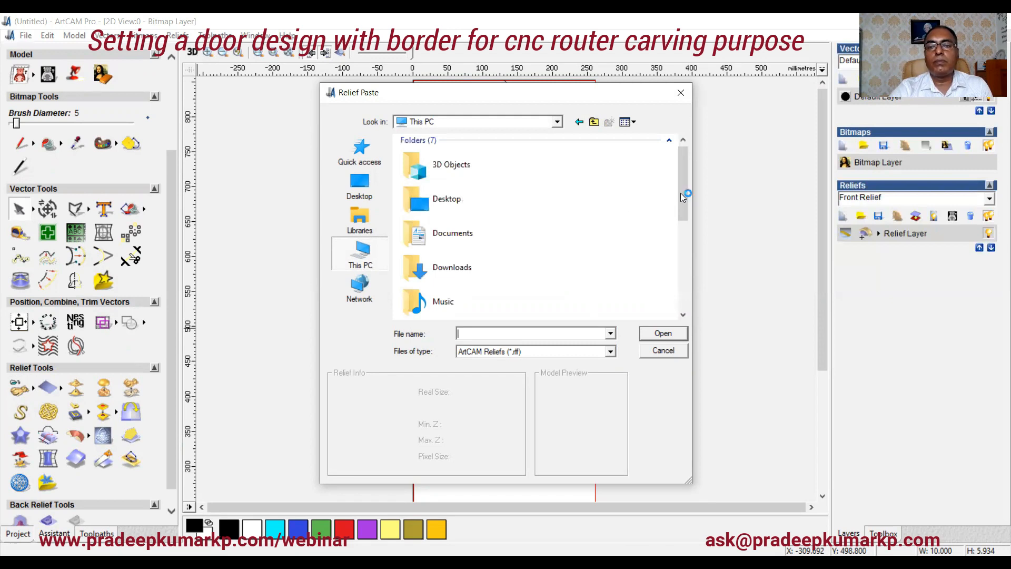
{"action": "left_click_drag", "start_coordinate": [681, 187], "coordinate": [693, 289]}
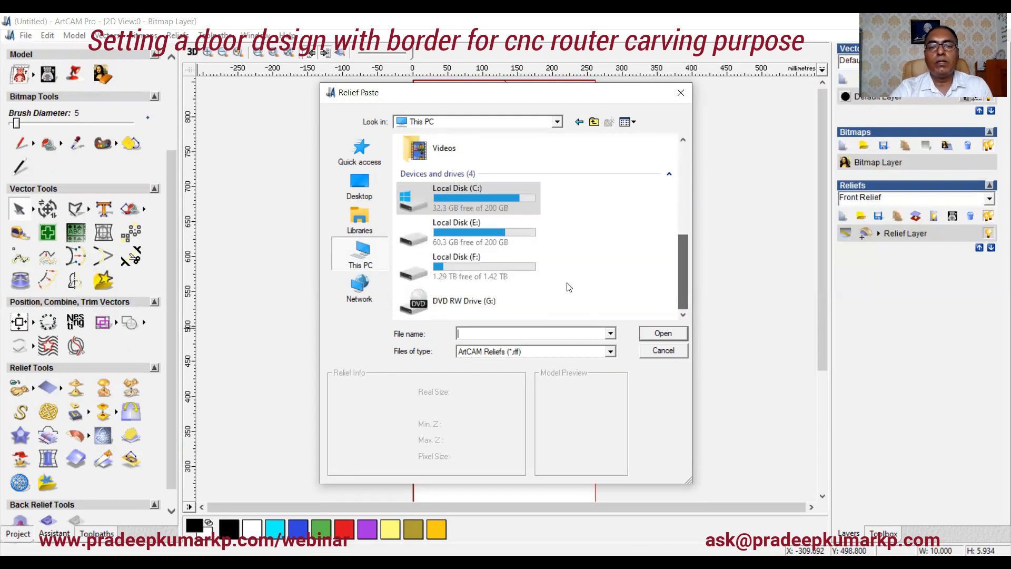
{"action": "left_click", "coordinate": [479, 260]}
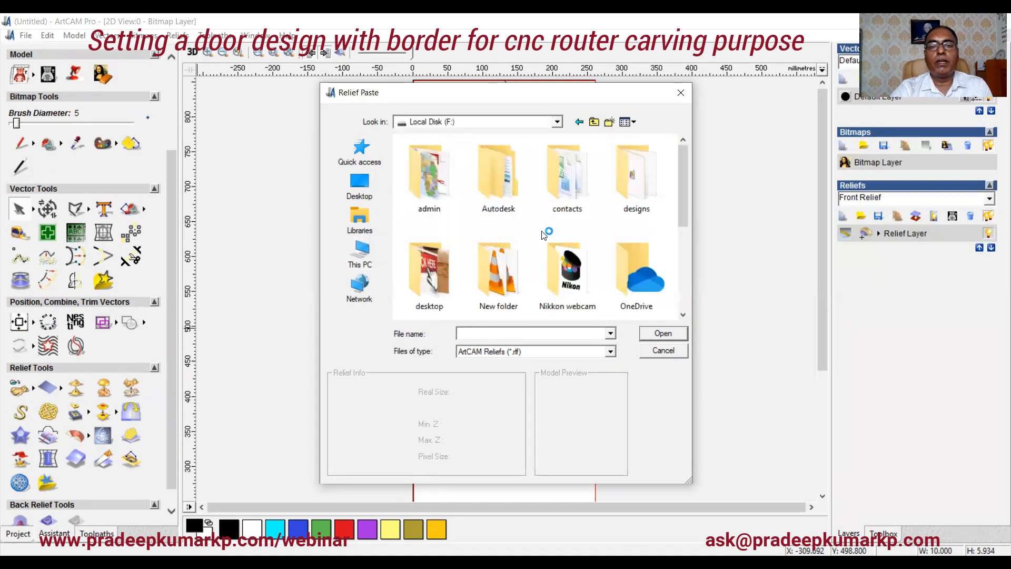
{"action": "left_click", "coordinate": [621, 167]}
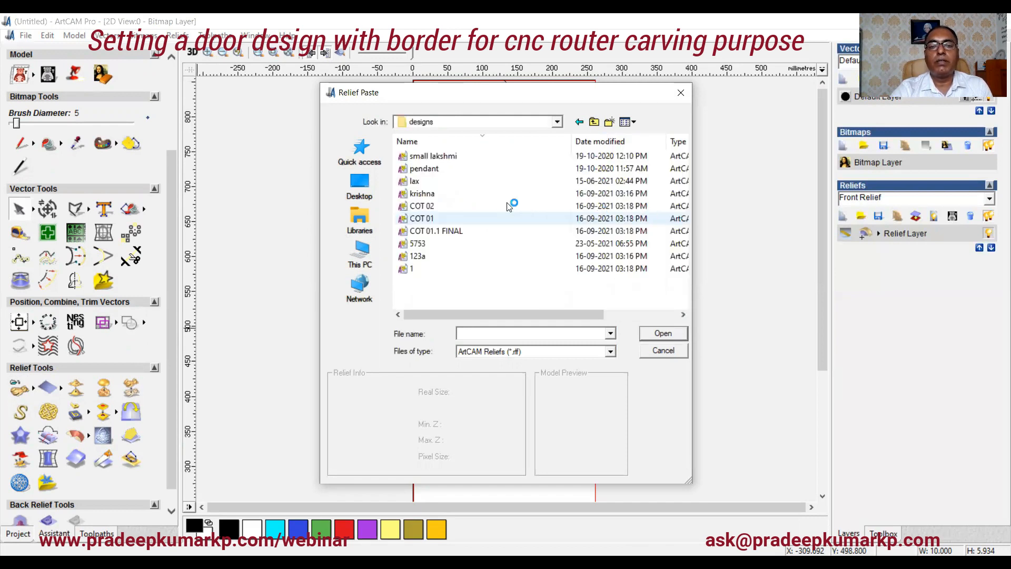
{"action": "left_click", "coordinate": [428, 196]}
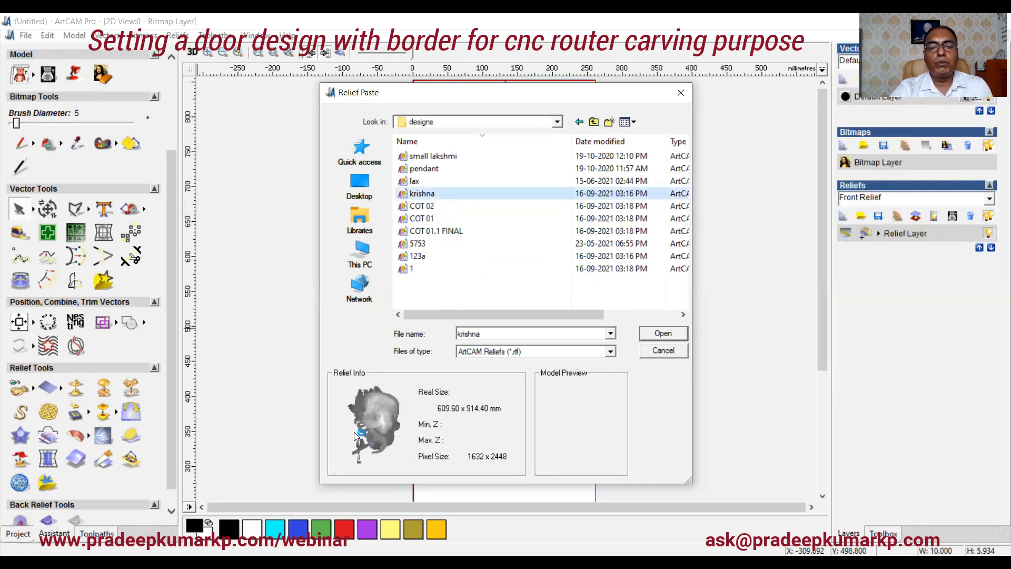
{"action": "left_click", "coordinate": [664, 333]}
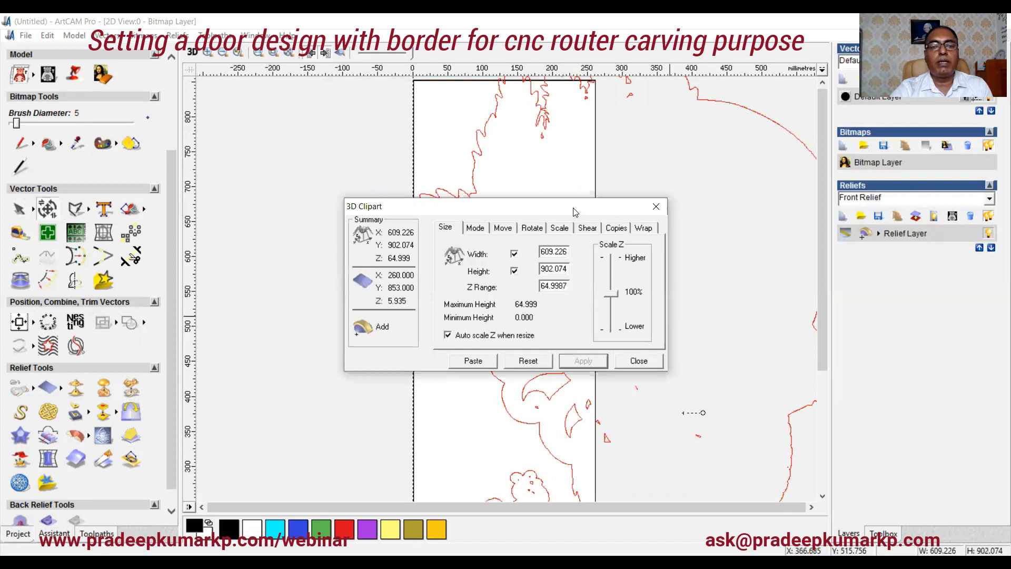
Step: Scale the pasted krishna relief down to 46 percent
{"action": "left_click_drag", "start_coordinate": [573, 211], "coordinate": [353, 163]}
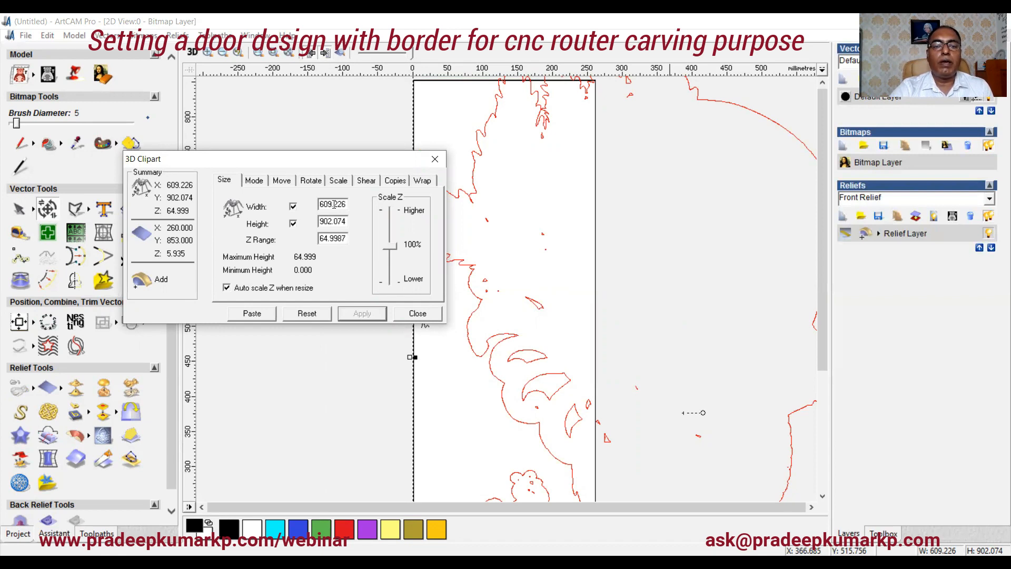
{"action": "left_click", "coordinate": [340, 182]}
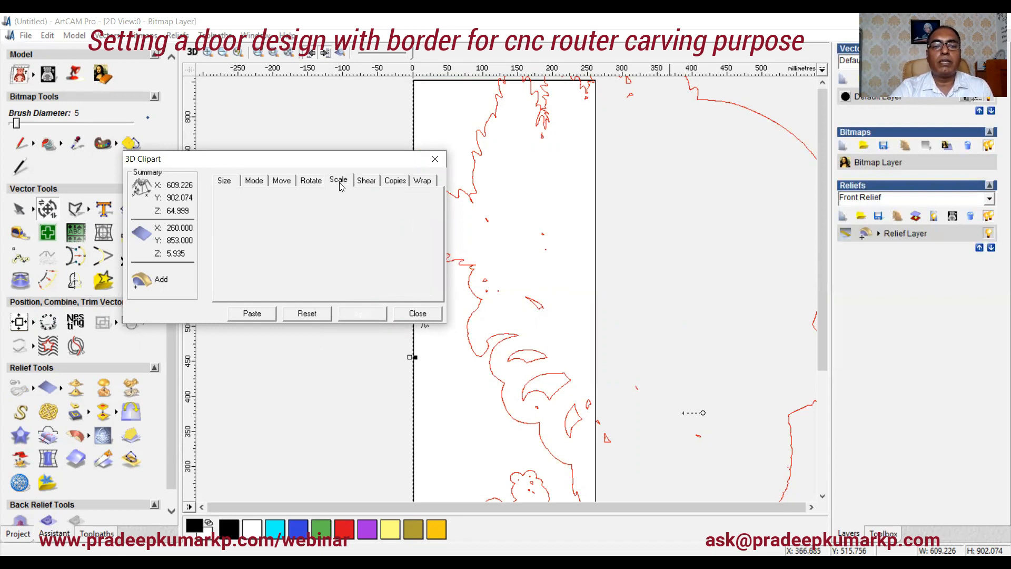
{"action": "left_click", "coordinate": [225, 182]}
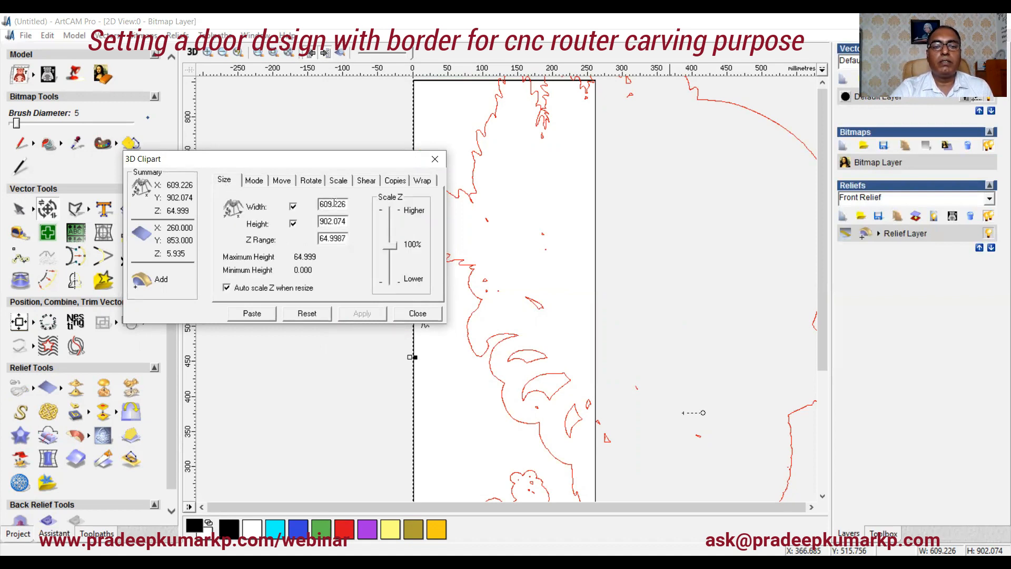
{"action": "left_click", "coordinate": [341, 183]}
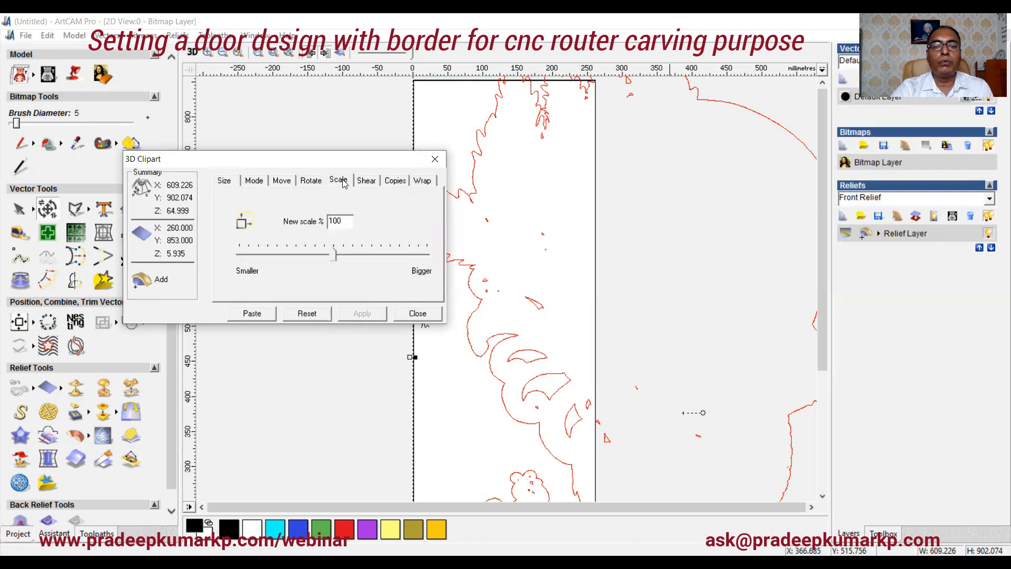
{"action": "left_click_drag", "start_coordinate": [332, 261], "coordinate": [283, 267]}
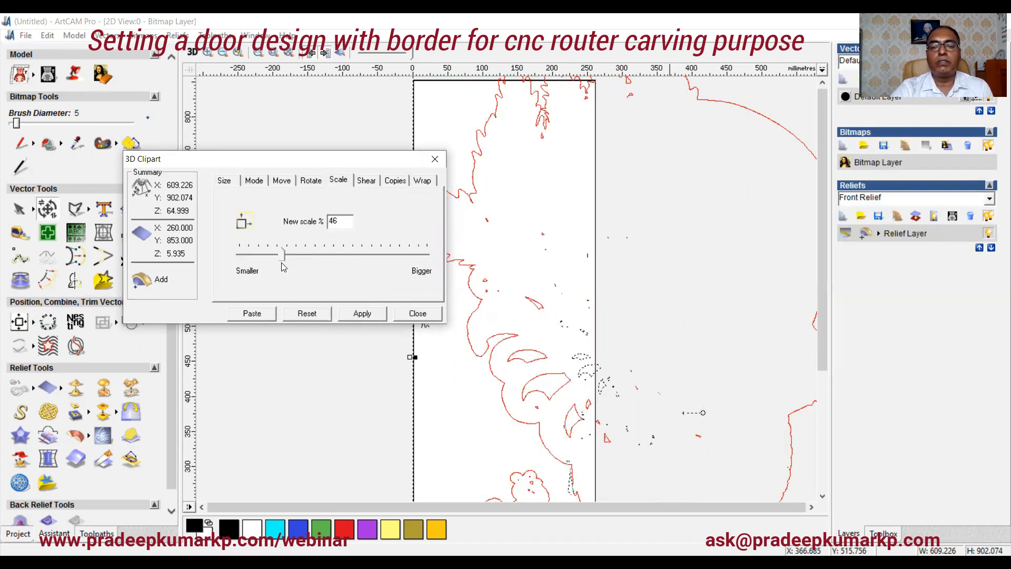
{"action": "left_click", "coordinate": [352, 316]}
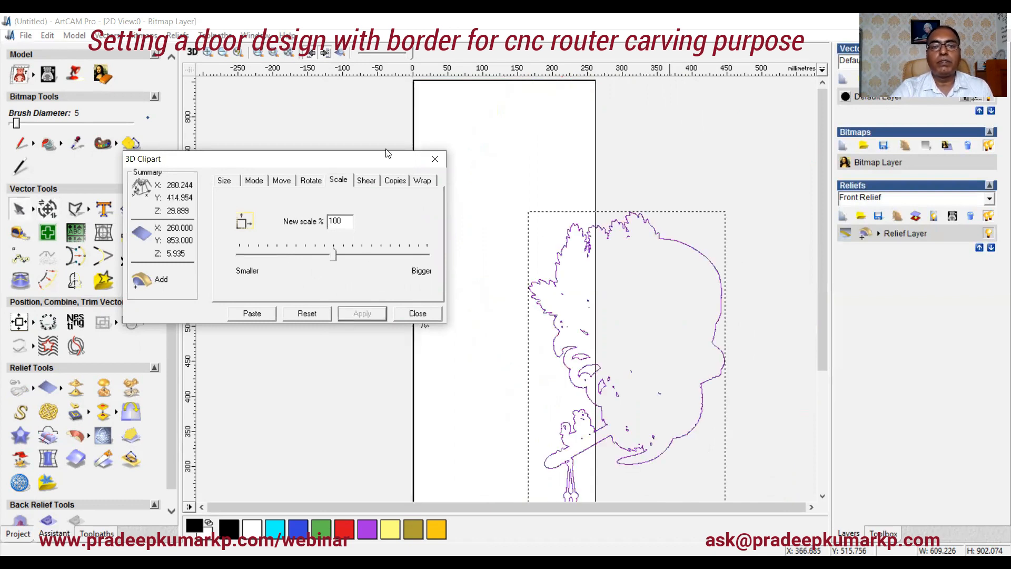
Step: Centre the krishna clipart on the door panel and scale it to 85 percent
{"action": "left_click", "coordinate": [339, 54]}
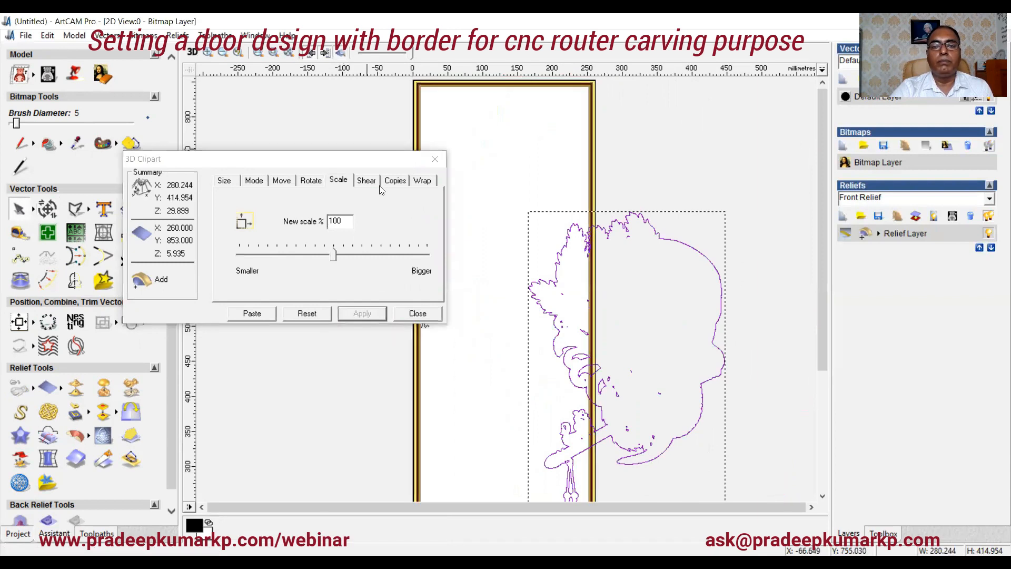
{"action": "left_click", "coordinate": [19, 322]}
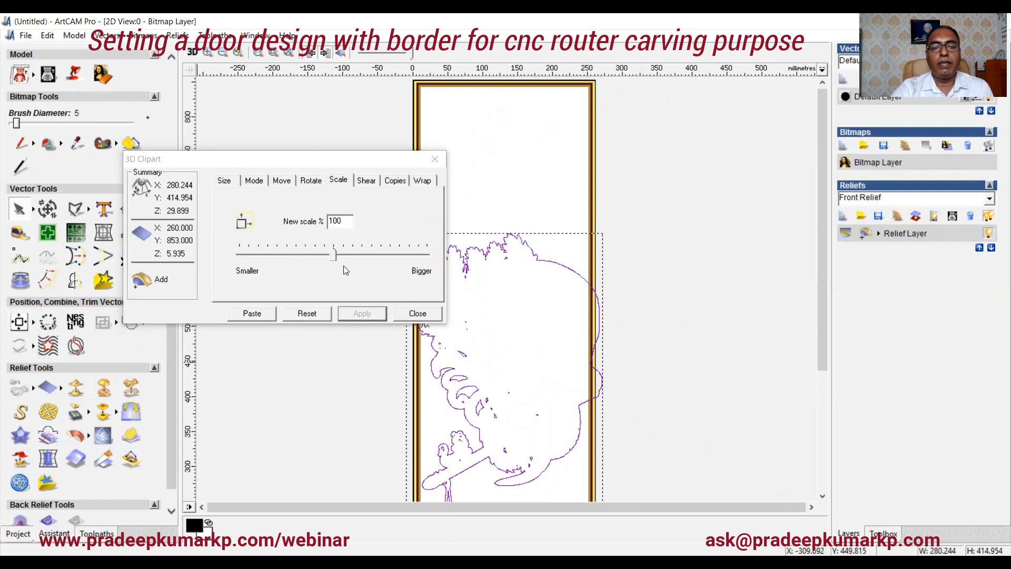
{"action": "left_click_drag", "start_coordinate": [334, 257], "coordinate": [320, 260]}
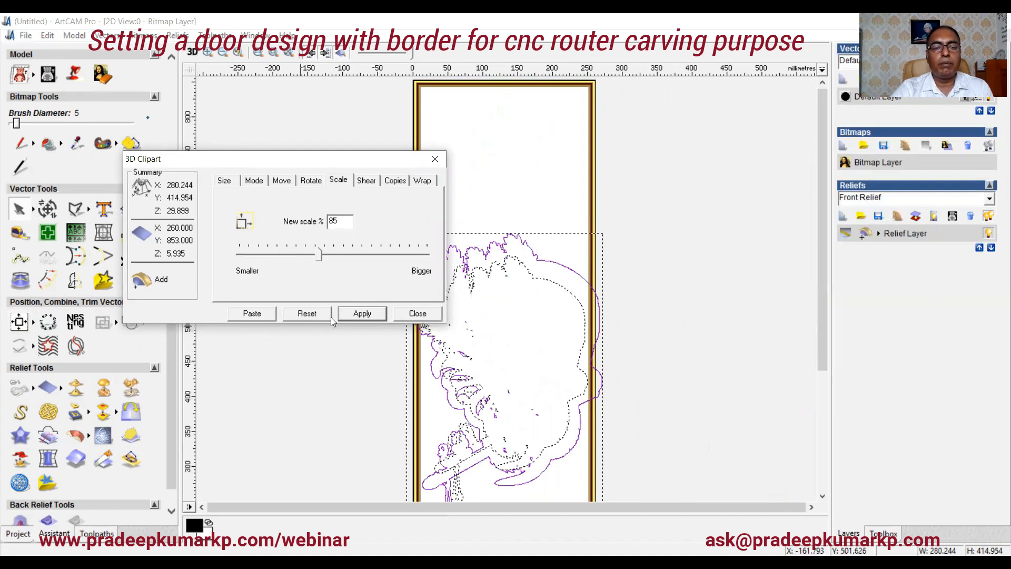
{"action": "left_click", "coordinate": [349, 315]}
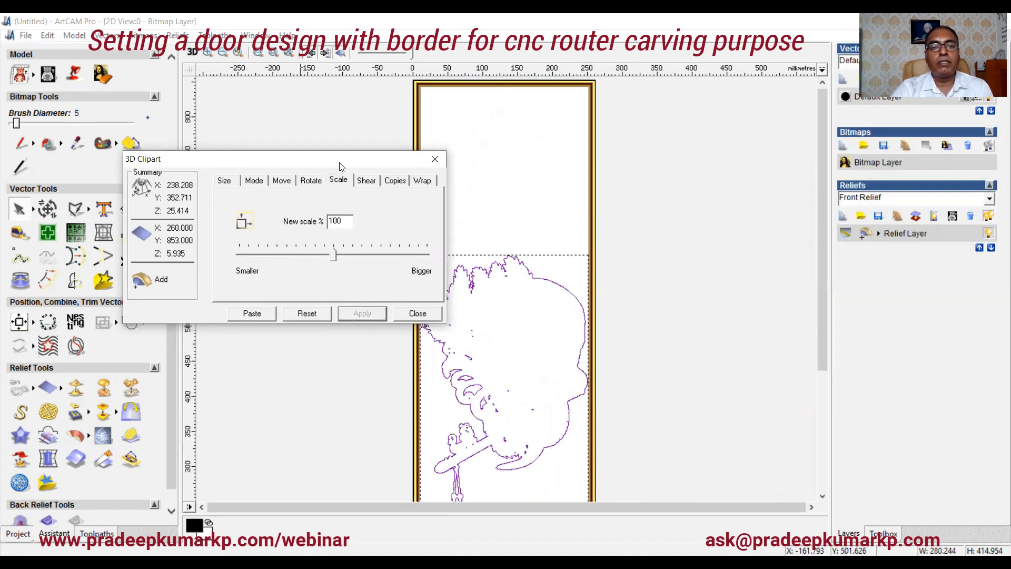
Step: Paste the scaled krishna relief onto the panel and close the 3D Clipart tool
{"action": "left_click_drag", "start_coordinate": [340, 163], "coordinate": [326, 103]}
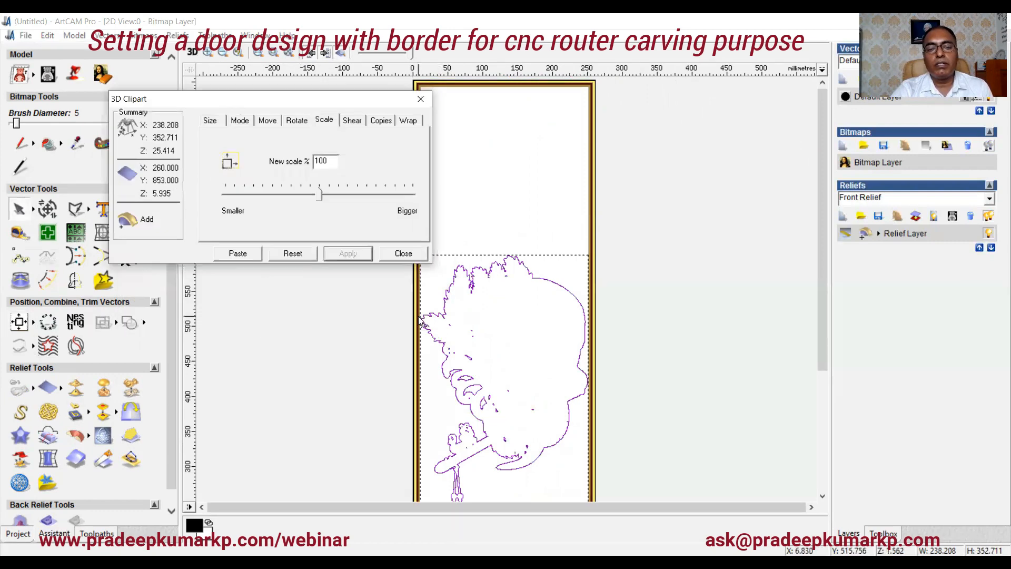
{"action": "scroll", "coordinate": [254, 321], "scroll_direction": "up", "scroll_amount": 2}
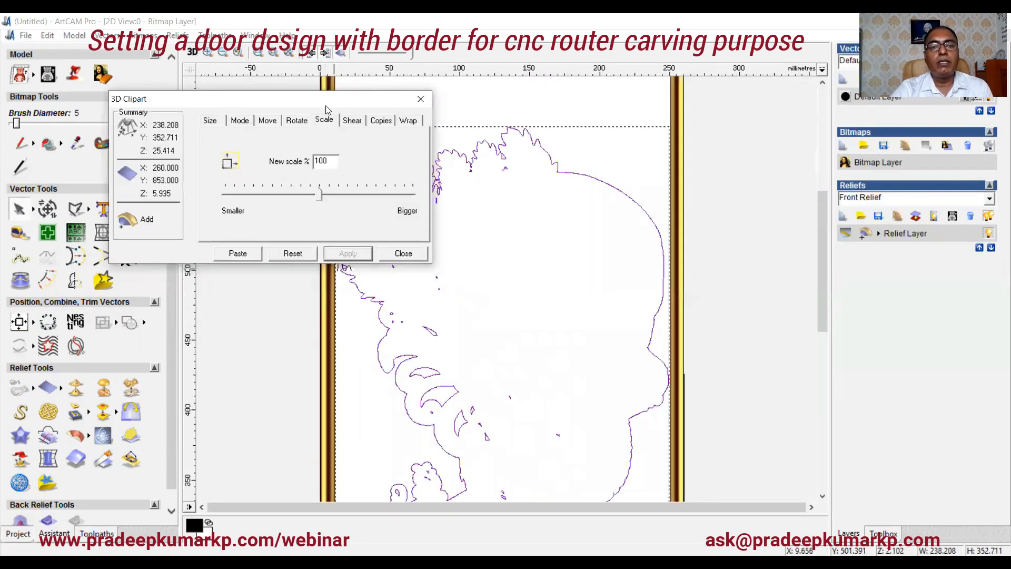
{"action": "left_click_drag", "start_coordinate": [325, 104], "coordinate": [197, 74]}
{"action": "scroll", "coordinate": [247, 300], "scroll_direction": "up", "scroll_amount": 1}
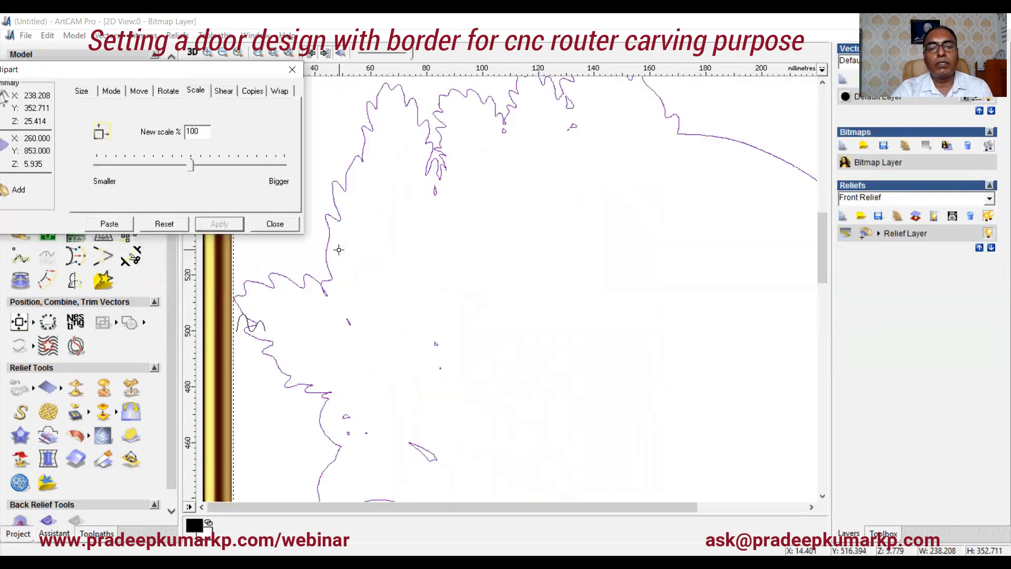
{"action": "scroll", "coordinate": [241, 303], "scroll_direction": "up", "scroll_amount": 1}
{"action": "scroll", "coordinate": [295, 295], "scroll_direction": "down", "scroll_amount": 2}
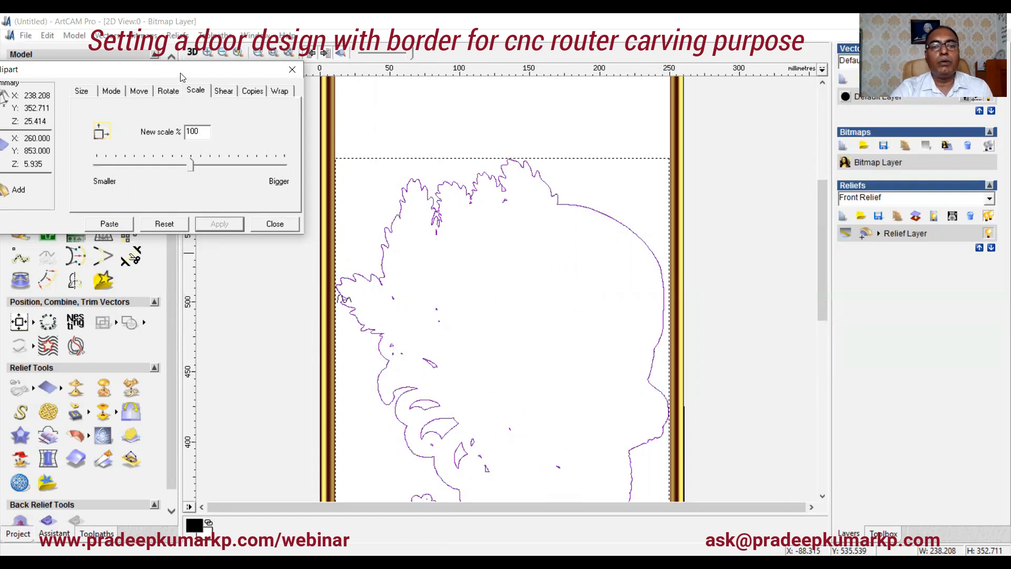
{"action": "left_click_drag", "start_coordinate": [181, 76], "coordinate": [468, 114]}
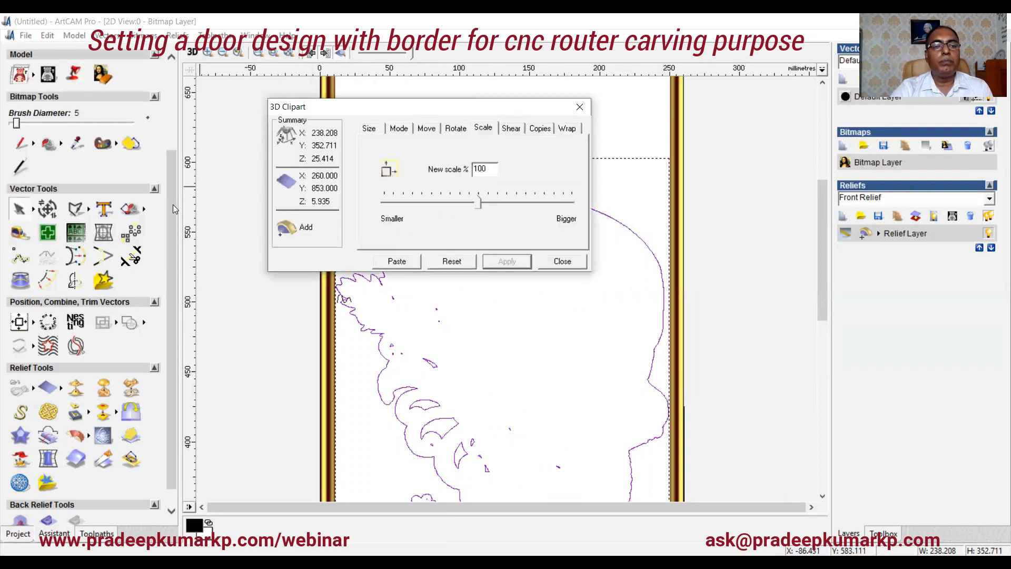
{"action": "scroll", "coordinate": [167, 110], "scroll_direction": "up", "scroll_amount": 3}
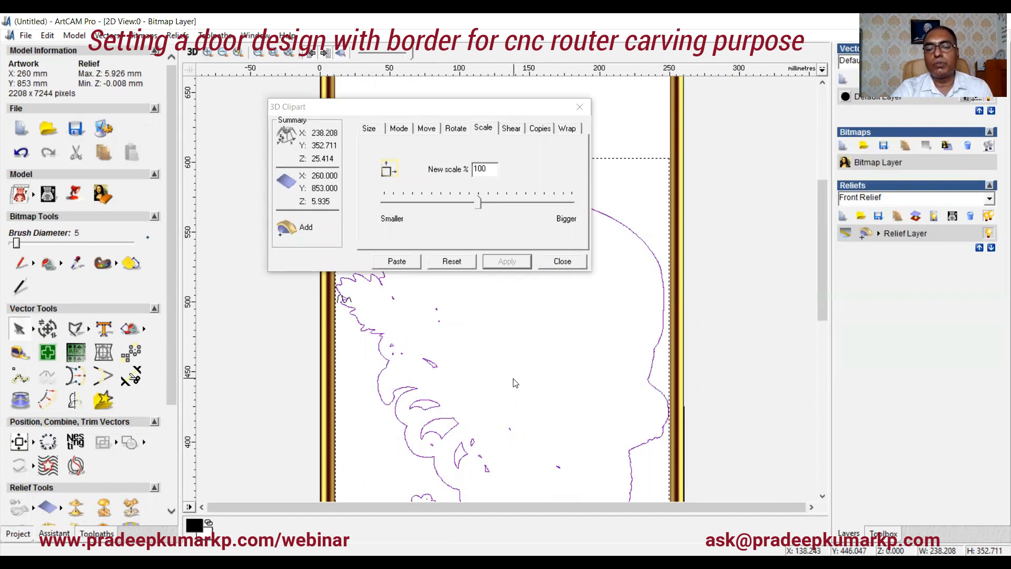
{"action": "scroll", "coordinate": [507, 372], "scroll_direction": "down", "scroll_amount": 2}
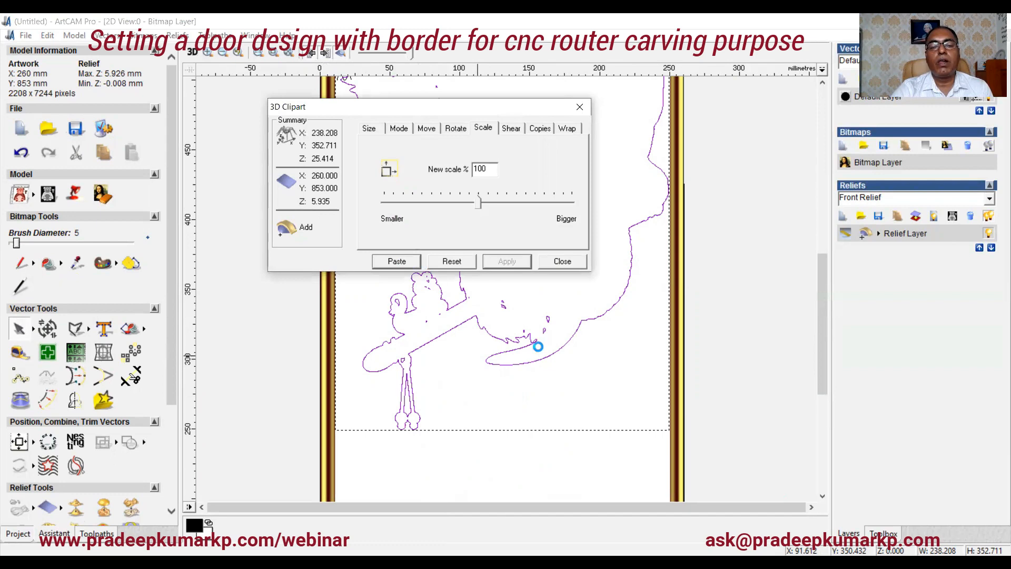
{"action": "left_click", "coordinate": [561, 261]}
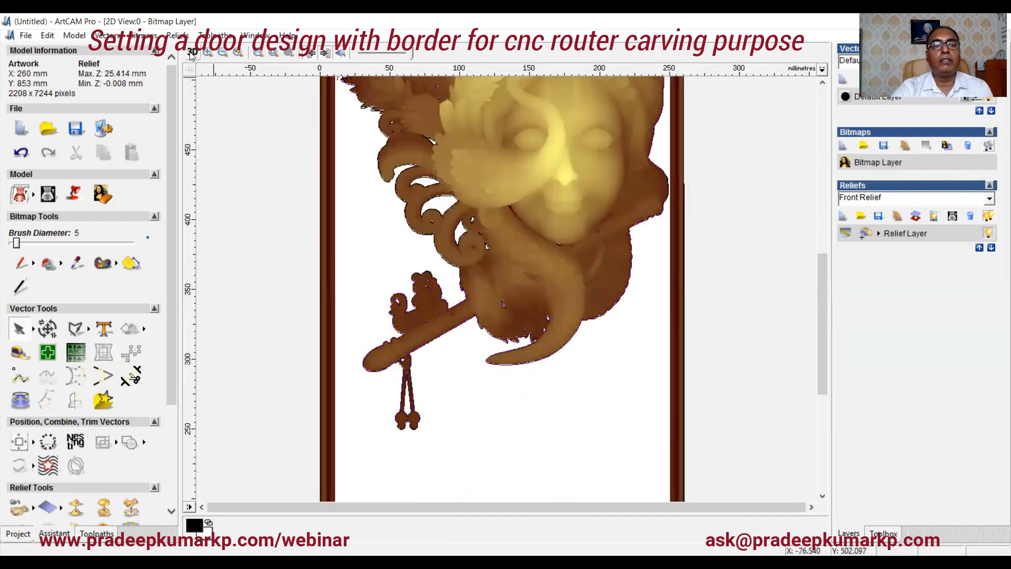
Step: Inspect the pasted krishna relief on the panel in the 3D view
{"action": "left_click", "coordinate": [192, 54]}
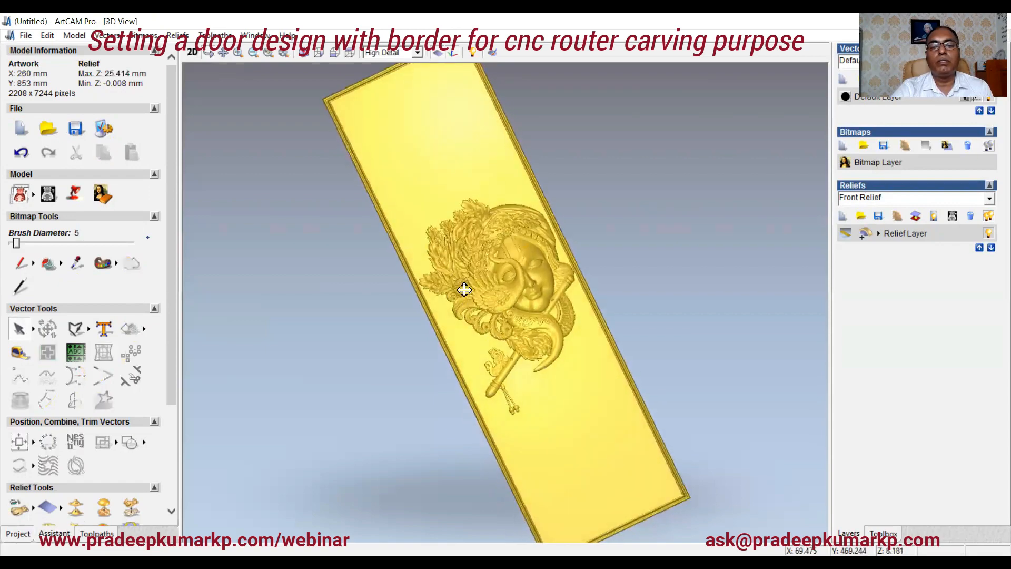
{"action": "scroll", "coordinate": [464, 290], "scroll_direction": "up", "scroll_amount": 3}
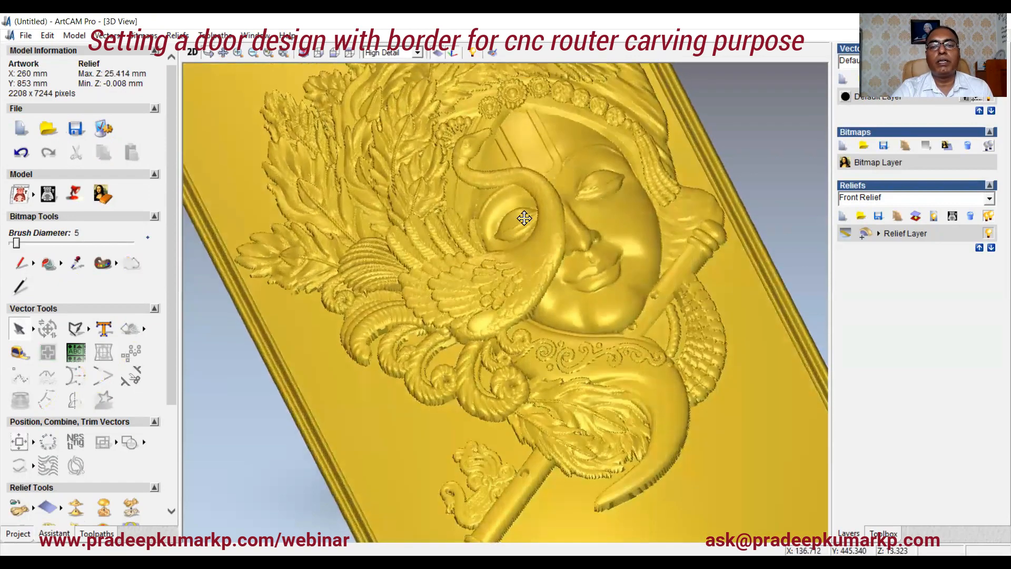
{"action": "left_click_drag", "start_coordinate": [524, 218], "coordinate": [538, 301]}
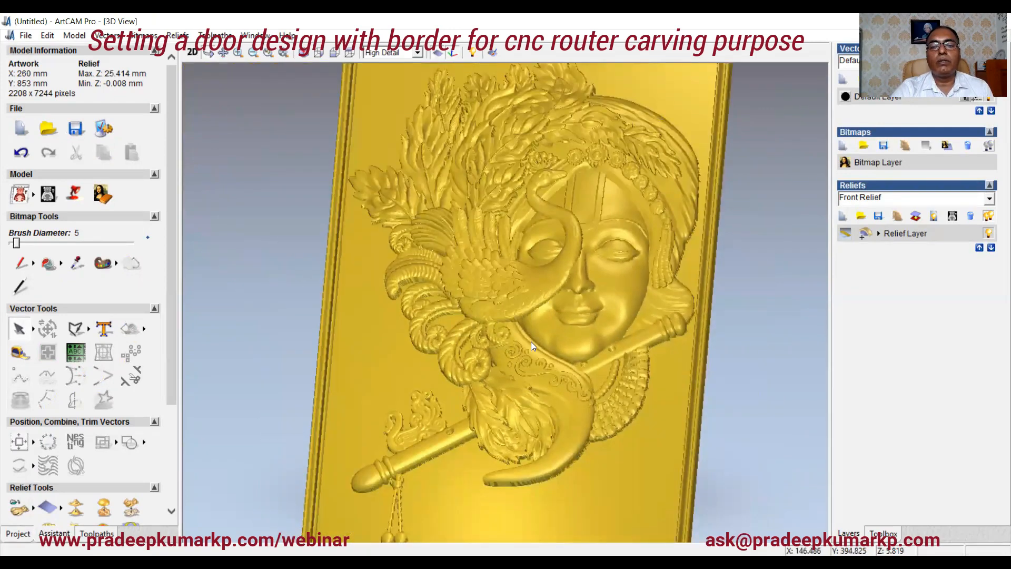
{"action": "left_click_drag", "start_coordinate": [531, 345], "coordinate": [537, 280]}
{"action": "left_click_drag", "start_coordinate": [514, 334], "coordinate": [454, 370]}
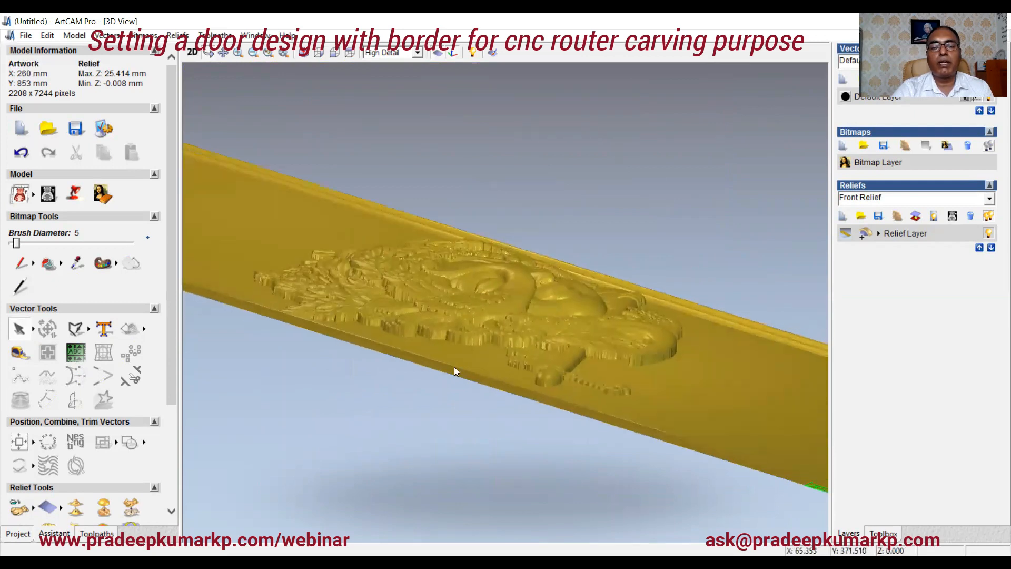
{"action": "left_click_drag", "start_coordinate": [509, 349], "coordinate": [321, 306]}
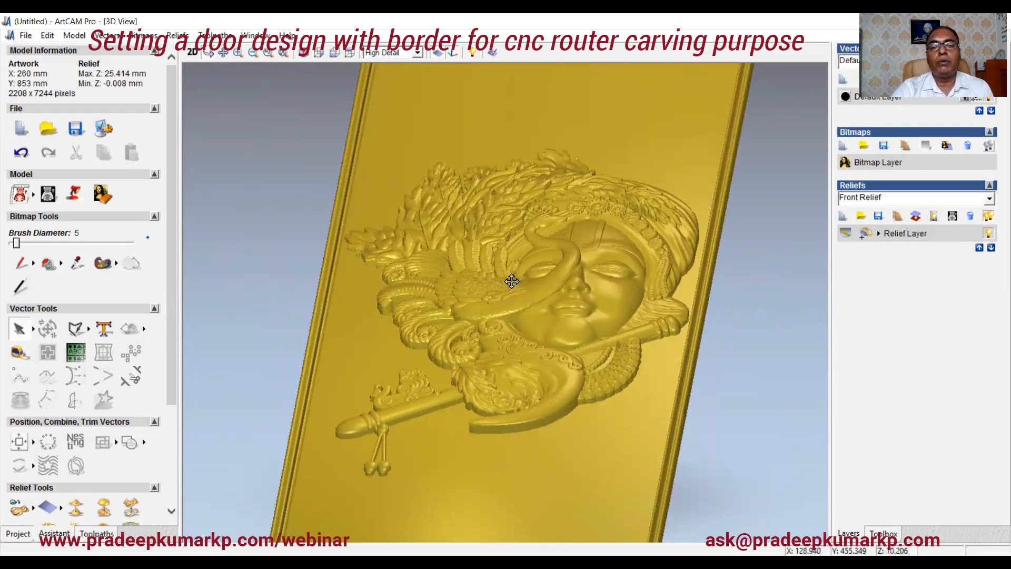
{"action": "left_click_drag", "start_coordinate": [506, 300], "coordinate": [417, 281]}
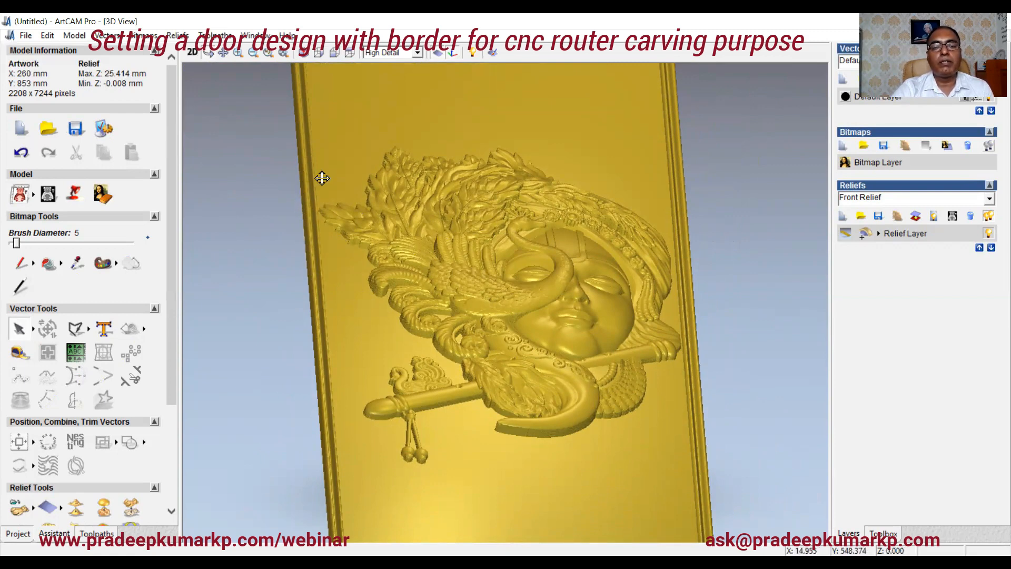
{"action": "left_click_drag", "start_coordinate": [425, 244], "coordinate": [490, 298]}
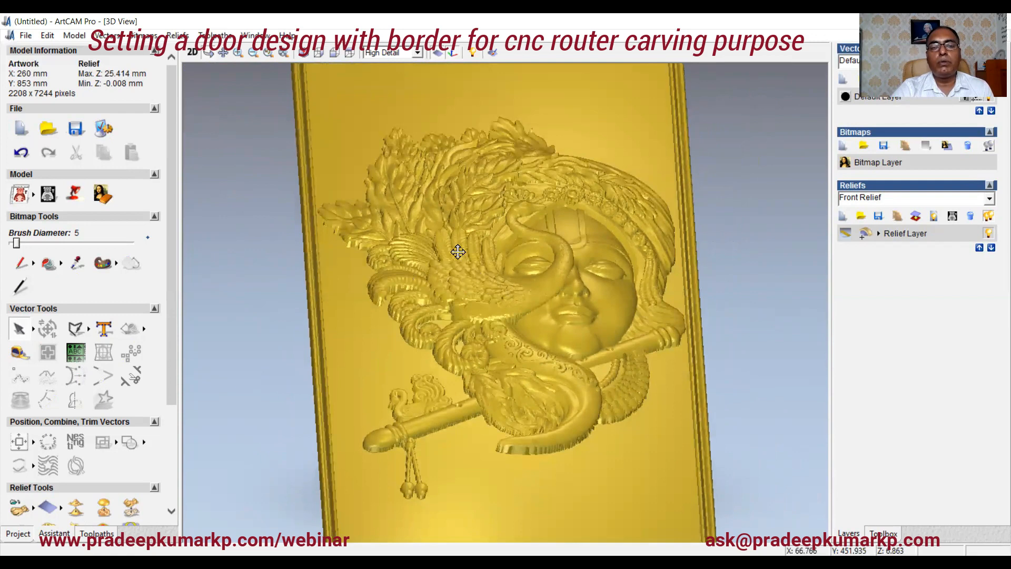
Step: Select the krishna relief's vector and scale its relief height to 5.96 mm
{"action": "left_click", "coordinate": [191, 53]}
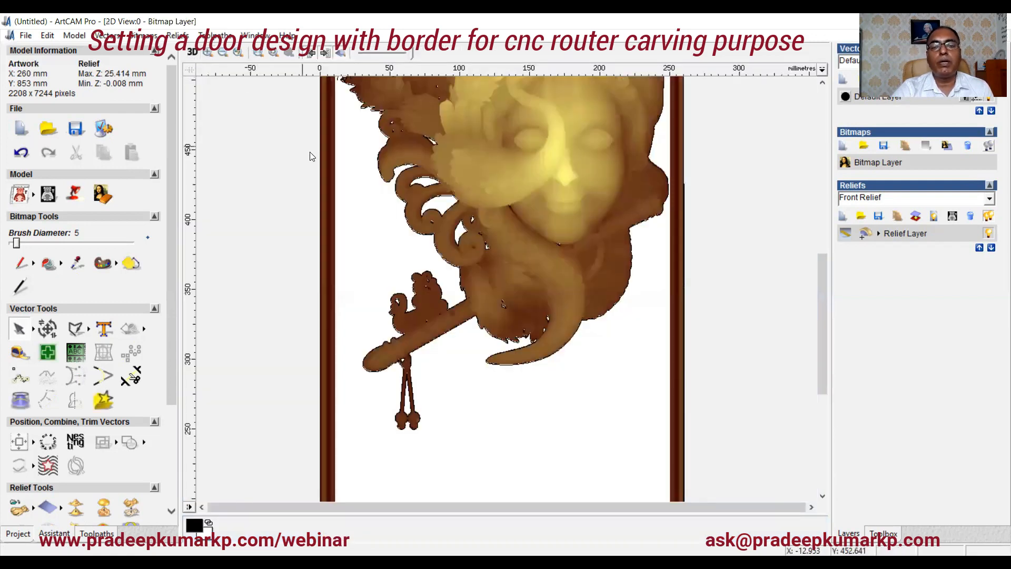
{"action": "left_click", "coordinate": [416, 231]}
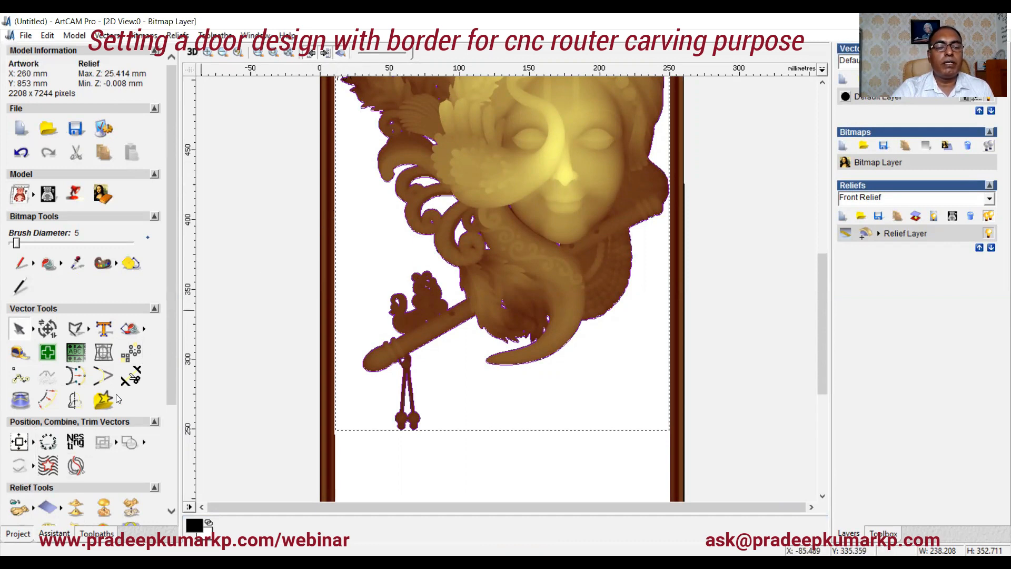
{"action": "left_click_drag", "start_coordinate": [169, 354], "coordinate": [171, 424]}
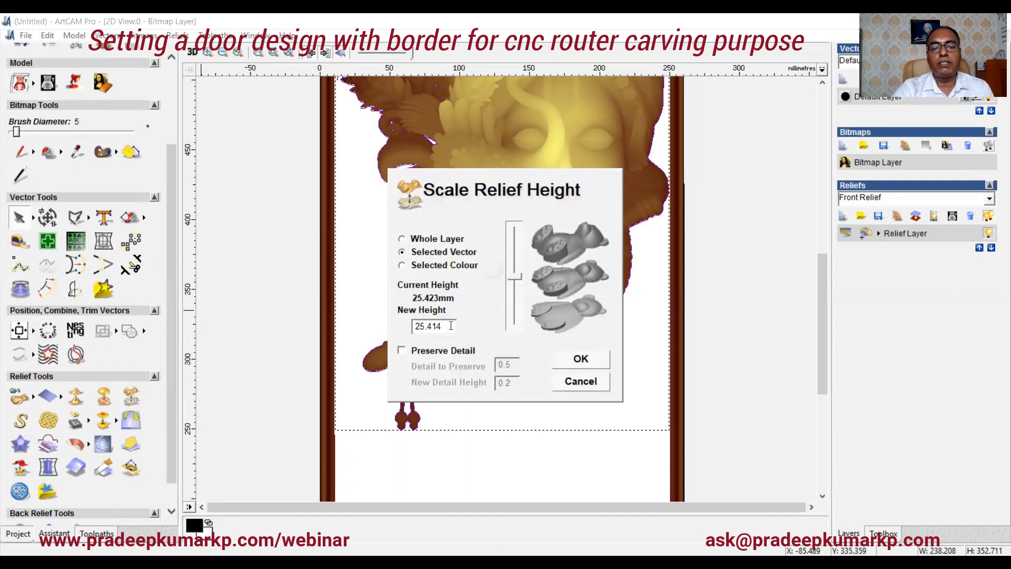
{"action": "left_click_drag", "start_coordinate": [450, 325], "coordinate": [410, 333]}
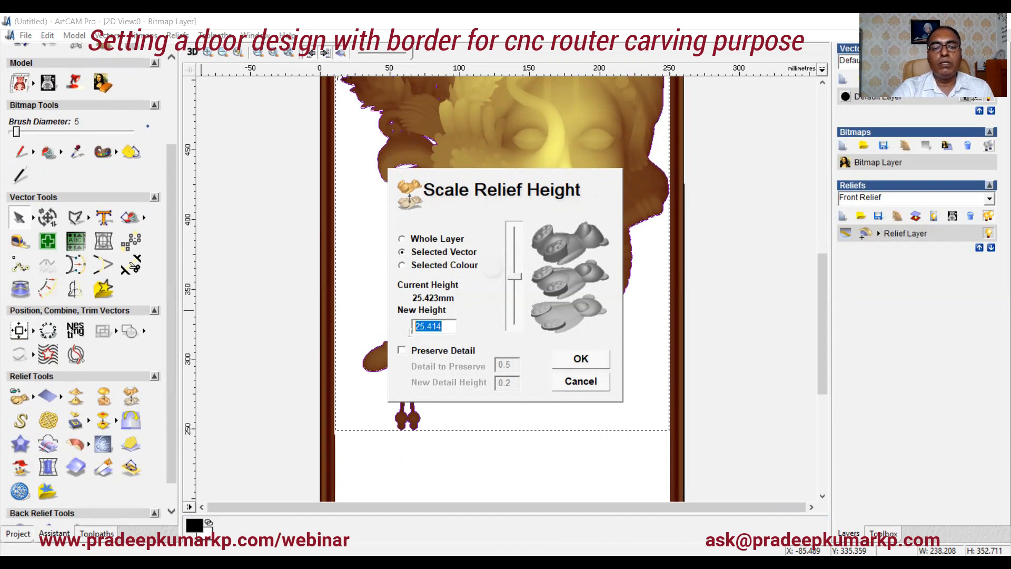
{"action": "type", "text": "5.96"}
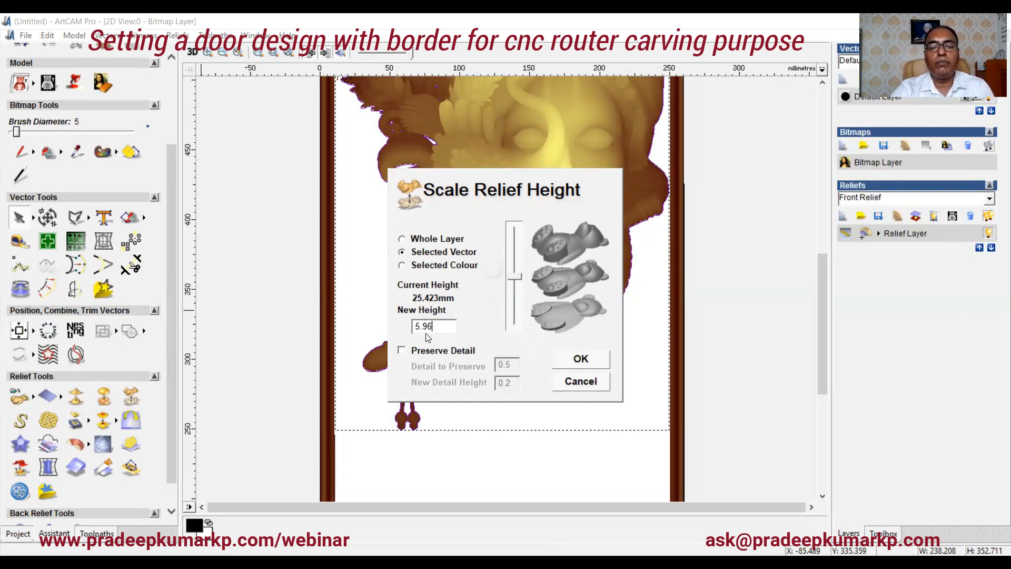
{"action": "left_click", "coordinate": [579, 359]}
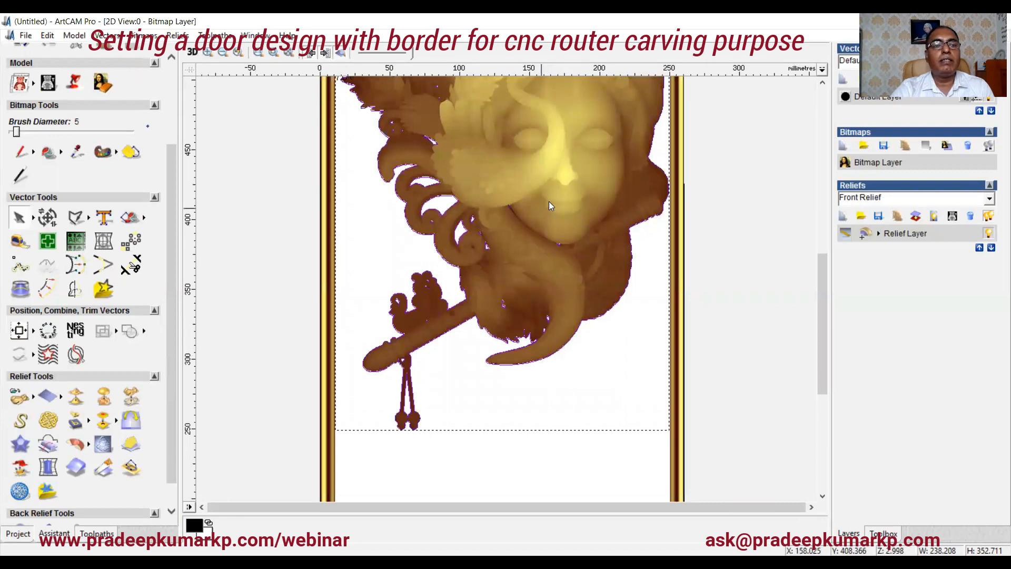
Step: Examine the reduced-height krishna relief in the 2D view
{"action": "scroll", "coordinate": [171, 211], "scroll_direction": "up", "scroll_amount": 4}
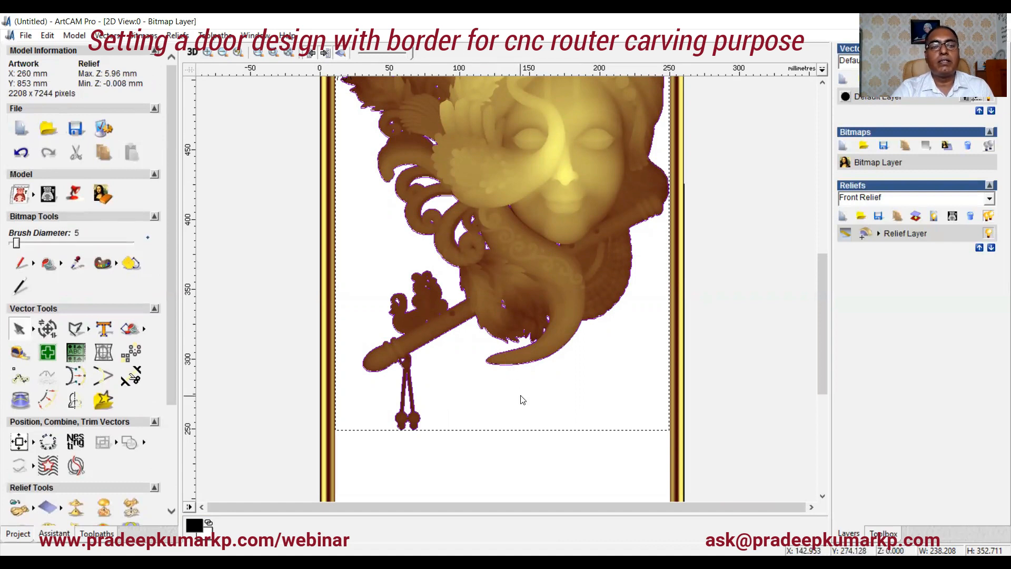
{"action": "scroll", "coordinate": [516, 395], "scroll_direction": "down", "scroll_amount": 1}
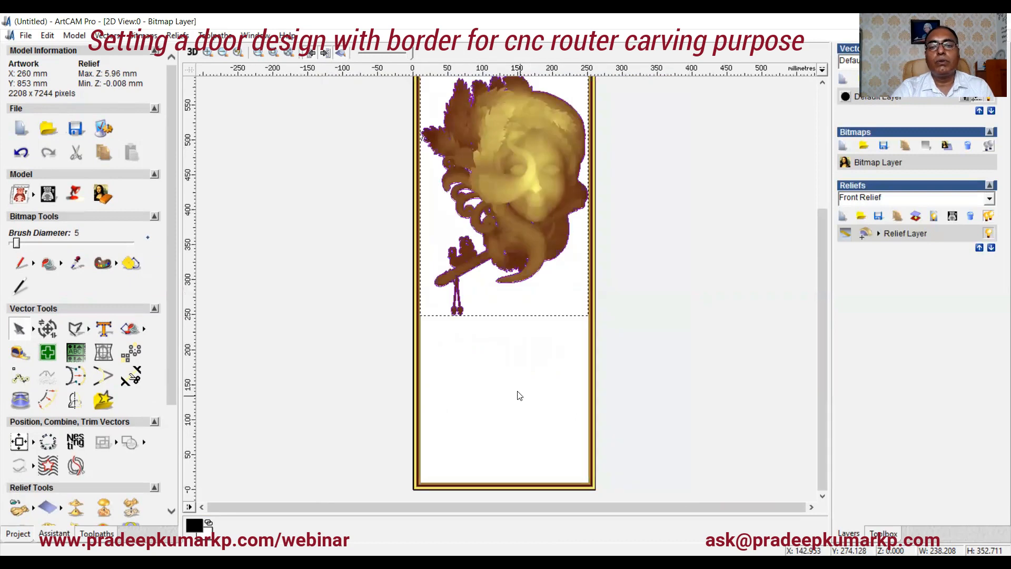
{"action": "scroll", "coordinate": [521, 217], "scroll_direction": "up", "scroll_amount": 1}
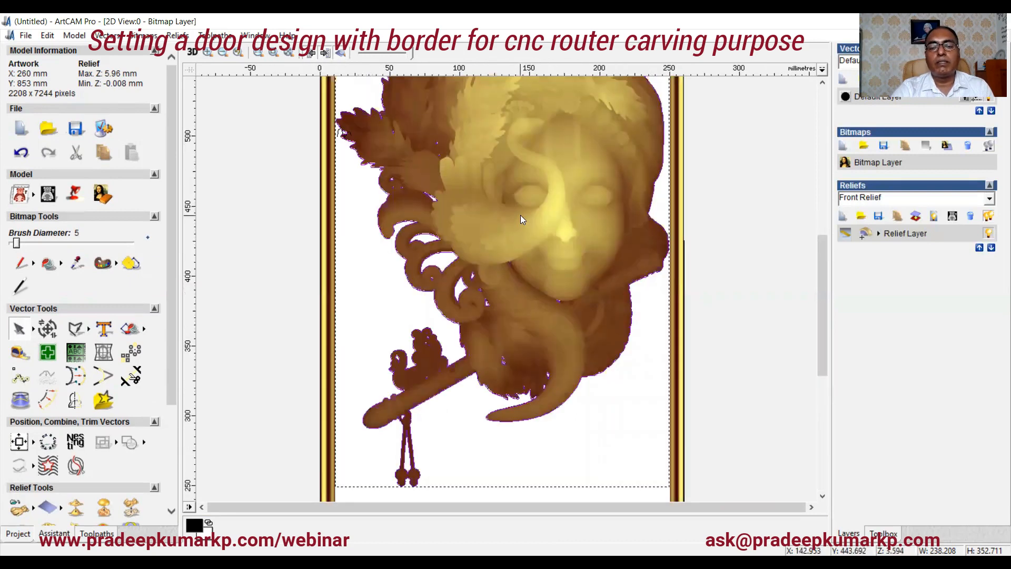
{"action": "scroll", "coordinate": [520, 214], "scroll_direction": "down", "scroll_amount": 1}
{"action": "scroll", "coordinate": [548, 266], "scroll_direction": "up", "scroll_amount": 1}
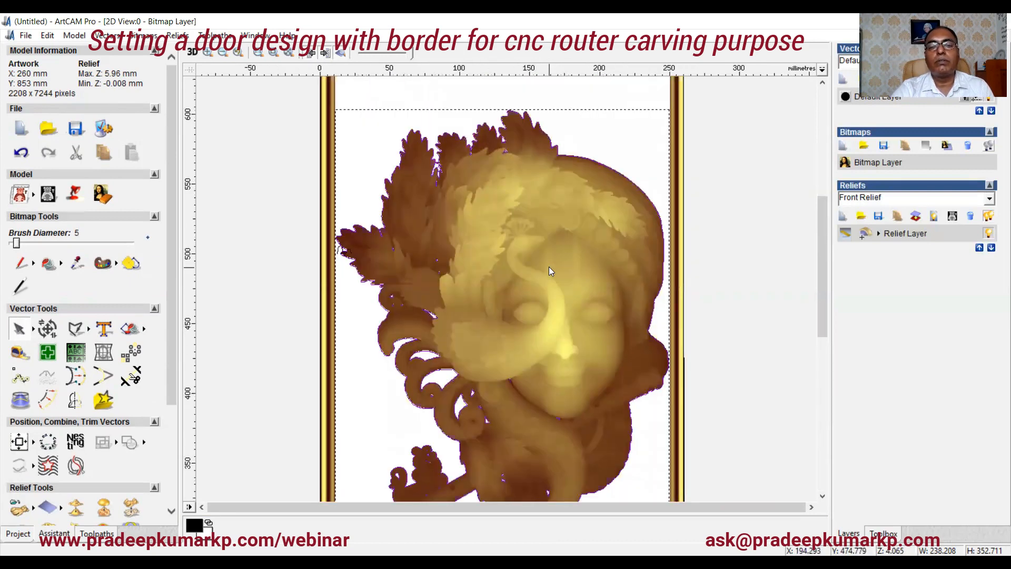
{"action": "scroll", "coordinate": [548, 267], "scroll_direction": "down", "scroll_amount": 1}
{"action": "scroll", "coordinate": [544, 311], "scroll_direction": "up", "scroll_amount": 1}
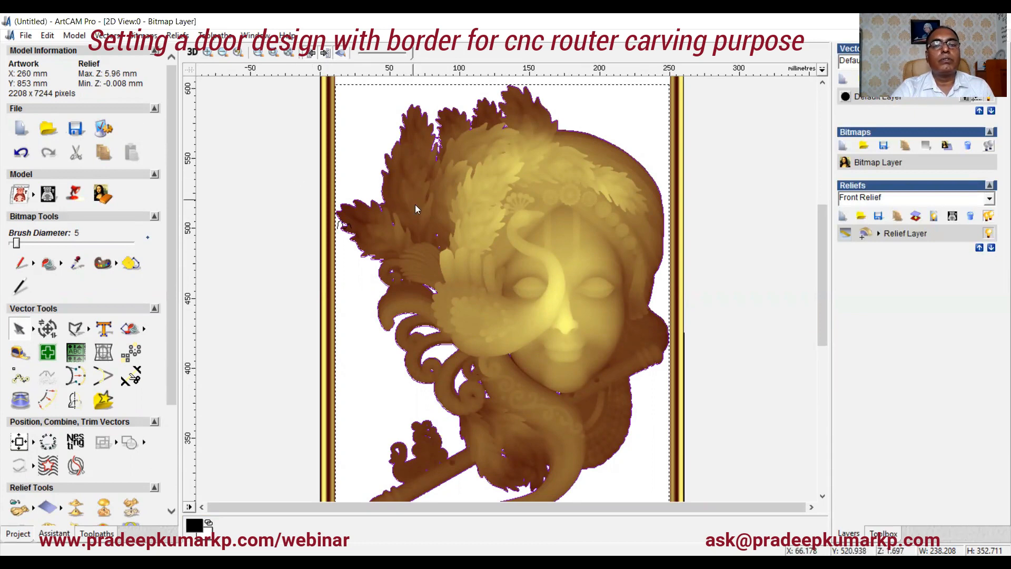
{"action": "scroll", "coordinate": [419, 213], "scroll_direction": "down", "scroll_amount": 3}
{"action": "scroll", "coordinate": [515, 310], "scroll_direction": "up", "scroll_amount": 2}
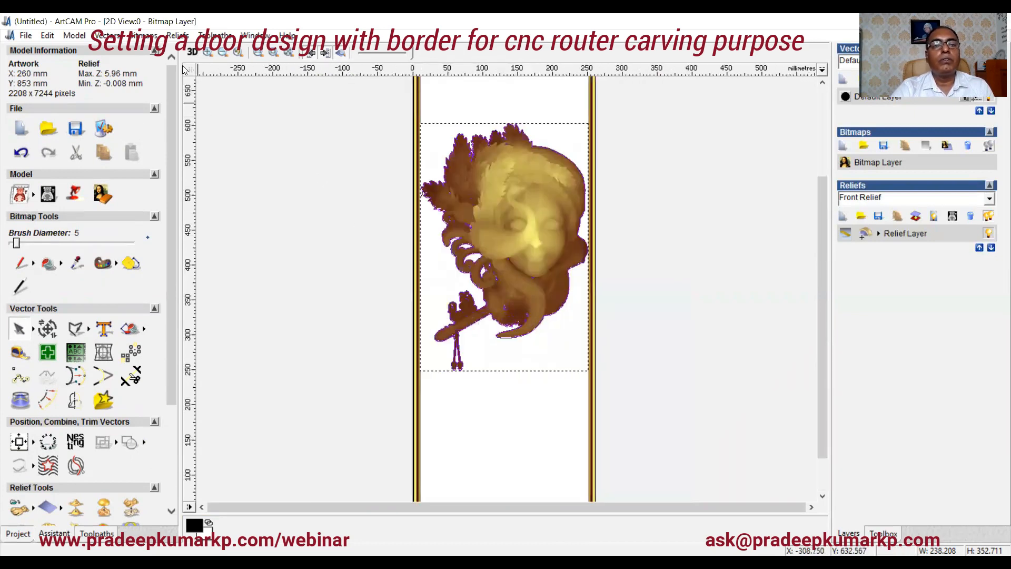
Step: Inspect the reduced-height krishna relief on the panel in the 3D view
{"action": "key", "text": "F3"}
{"action": "left_click_drag", "start_coordinate": [447, 266], "coordinate": [485, 375]}
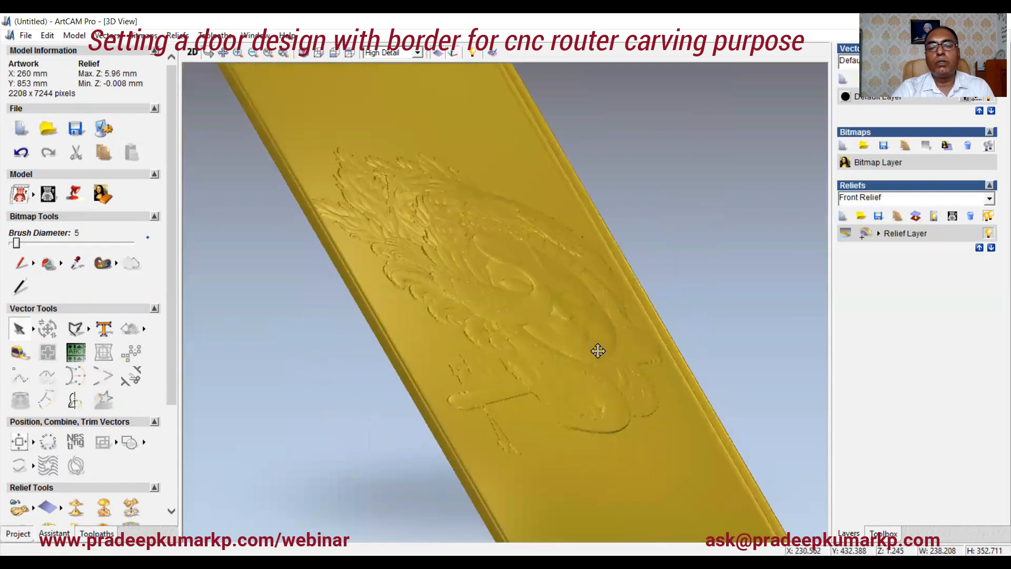
{"action": "left_click_drag", "start_coordinate": [597, 350], "coordinate": [529, 317]}
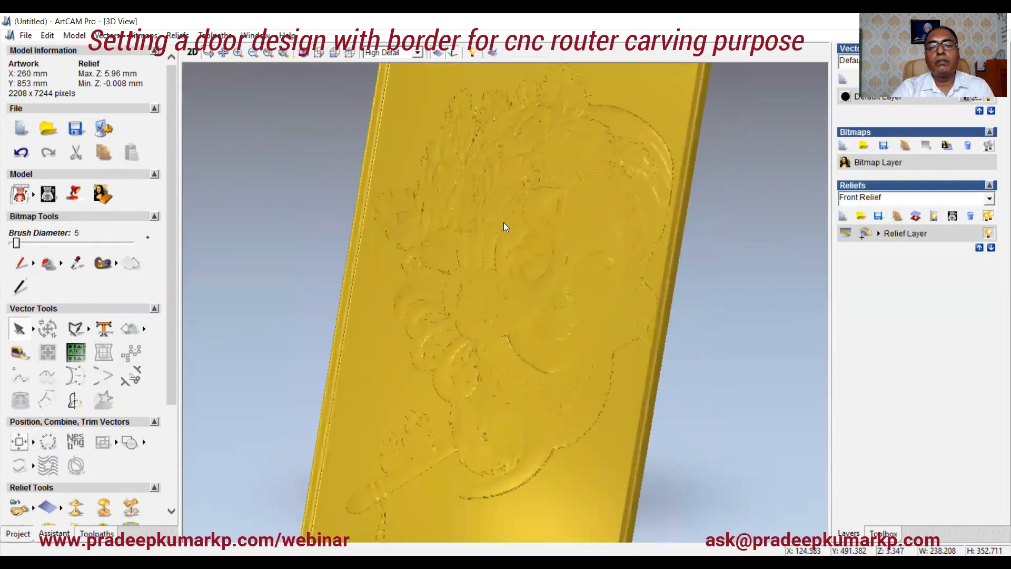
{"action": "left_click_drag", "start_coordinate": [503, 222], "coordinate": [623, 156]}
{"action": "left_click_drag", "start_coordinate": [528, 251], "coordinate": [561, 265]}
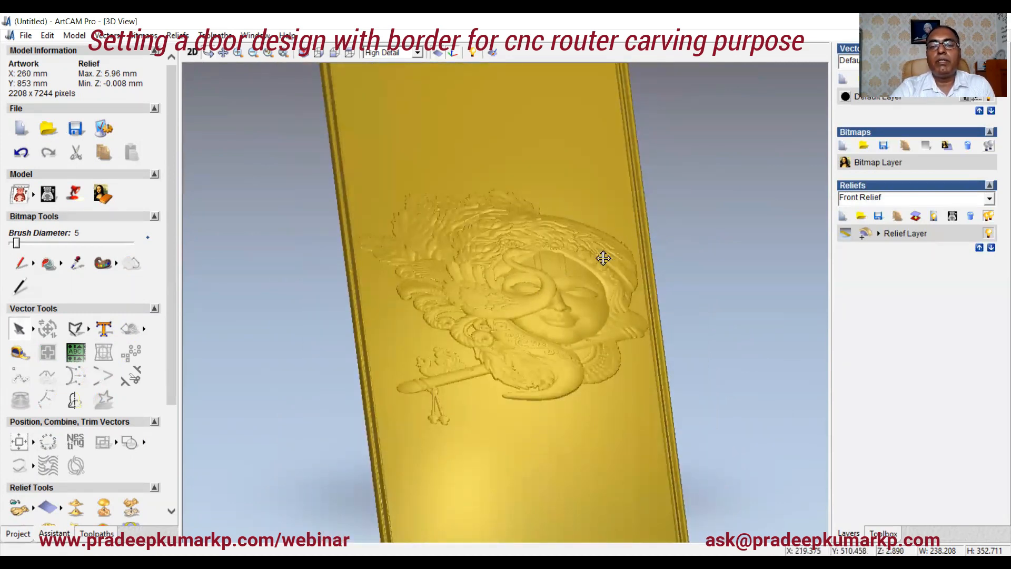
{"action": "scroll", "coordinate": [603, 258], "scroll_direction": "down", "scroll_amount": 4}
{"action": "scroll", "coordinate": [564, 313], "scroll_direction": "up", "scroll_amount": 2}
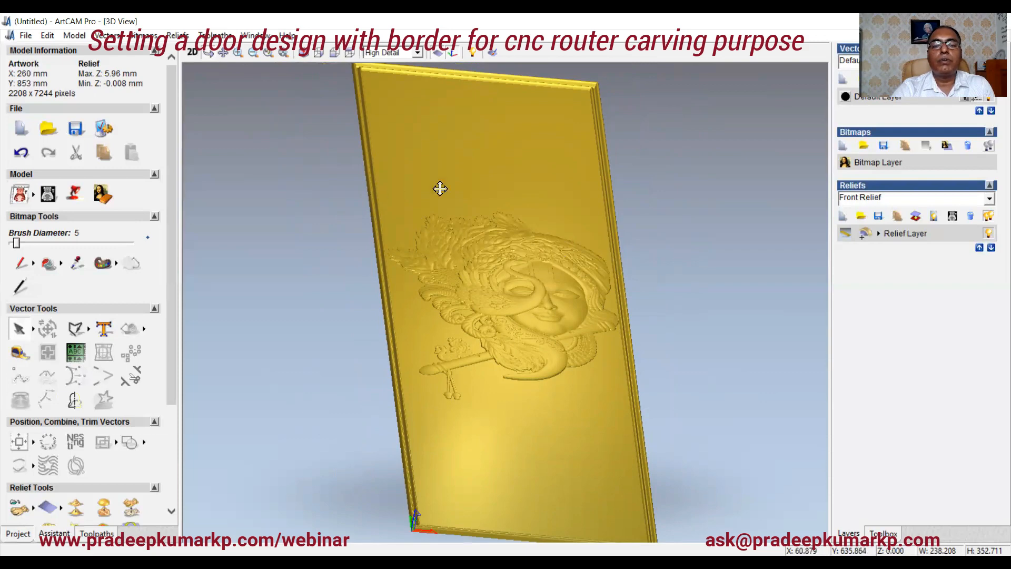
Step: Orbit and zoom around the panel in the 3D view, then return to a zoomed-out 2D view
{"action": "mouse_move", "coordinate": [507, 315]}
{"action": "left_mouse_down"}
{"action": "mouse_move", "coordinate": [500, 265]}
{"action": "mouse_move", "coordinate": [510, 256]}
{"action": "mouse_move", "coordinate": [554, 287]}
{"action": "mouse_move", "coordinate": [467, 307]}
{"action": "mouse_move", "coordinate": [482, 353]}
{"action": "mouse_move", "coordinate": [562, 270]}
{"action": "mouse_move", "coordinate": [570, 350]}
{"action": "mouse_move", "coordinate": [518, 332]}
{"action": "left_mouse_up"}
{"action": "mouse_move", "coordinate": [522, 285]}
{"action": "left_mouse_down"}
{"action": "mouse_move", "coordinate": [542, 333]}
{"action": "mouse_move", "coordinate": [540, 307]}
{"action": "mouse_move", "coordinate": [564, 264]}
{"action": "mouse_move", "coordinate": [508, 342]}
{"action": "mouse_move", "coordinate": [559, 255]}
{"action": "mouse_move", "coordinate": [574, 284]}
{"action": "mouse_move", "coordinate": [552, 316]}
{"action": "mouse_move", "coordinate": [533, 305]}
{"action": "mouse_move", "coordinate": [474, 327]}
{"action": "mouse_move", "coordinate": [505, 346]}
{"action": "mouse_move", "coordinate": [524, 307]}
{"action": "mouse_move", "coordinate": [535, 318]}
{"action": "mouse_move", "coordinate": [513, 321]}
{"action": "mouse_move", "coordinate": [512, 334]}
{"action": "mouse_move", "coordinate": [509, 299]}
{"action": "left_mouse_up"}
{"action": "scroll", "coordinate": [534, 302], "scroll_direction": "down", "scroll_amount": 3}
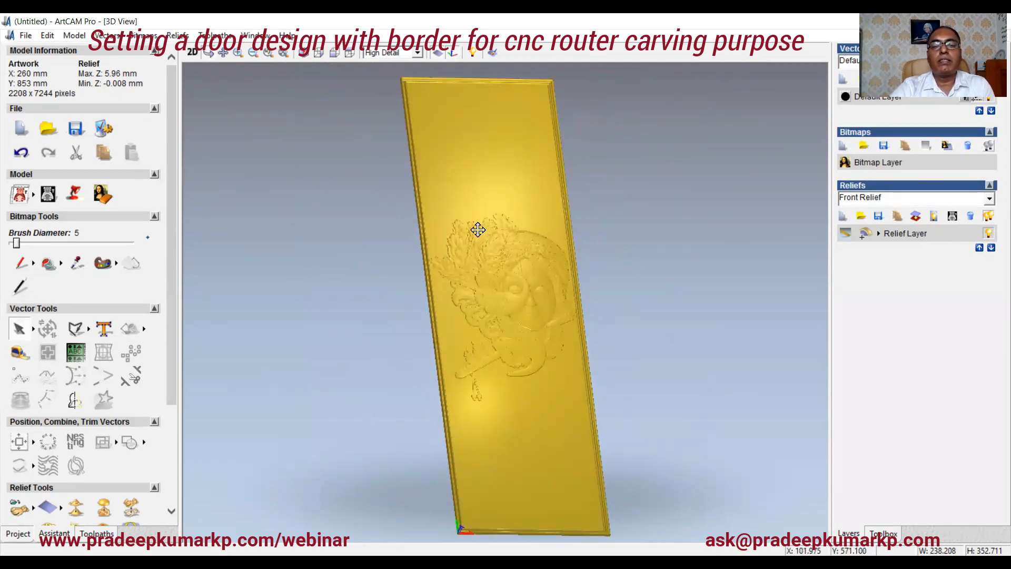
{"action": "left_click_drag", "start_coordinate": [478, 228], "coordinate": [481, 154]}
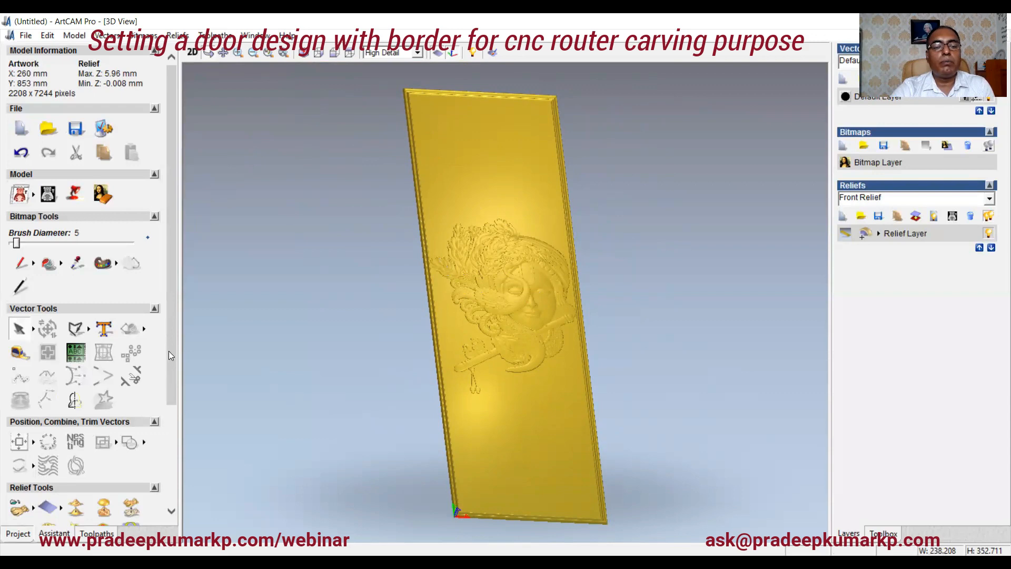
{"action": "scroll", "coordinate": [168, 351], "scroll_direction": "down", "scroll_amount": 3}
{"action": "left_click", "coordinate": [192, 56]}
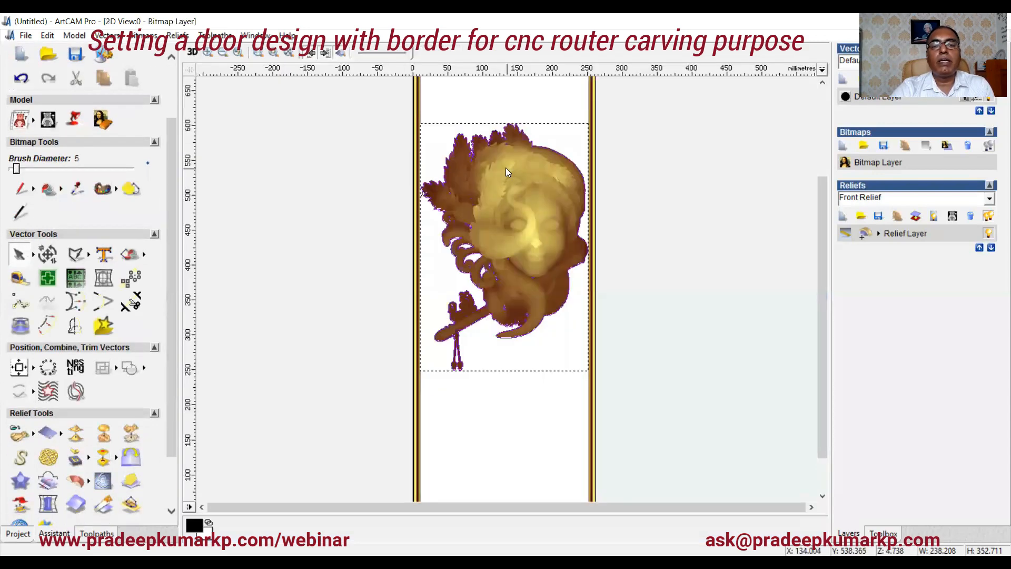
{"action": "scroll", "coordinate": [514, 268], "scroll_direction": "down", "scroll_amount": 3}
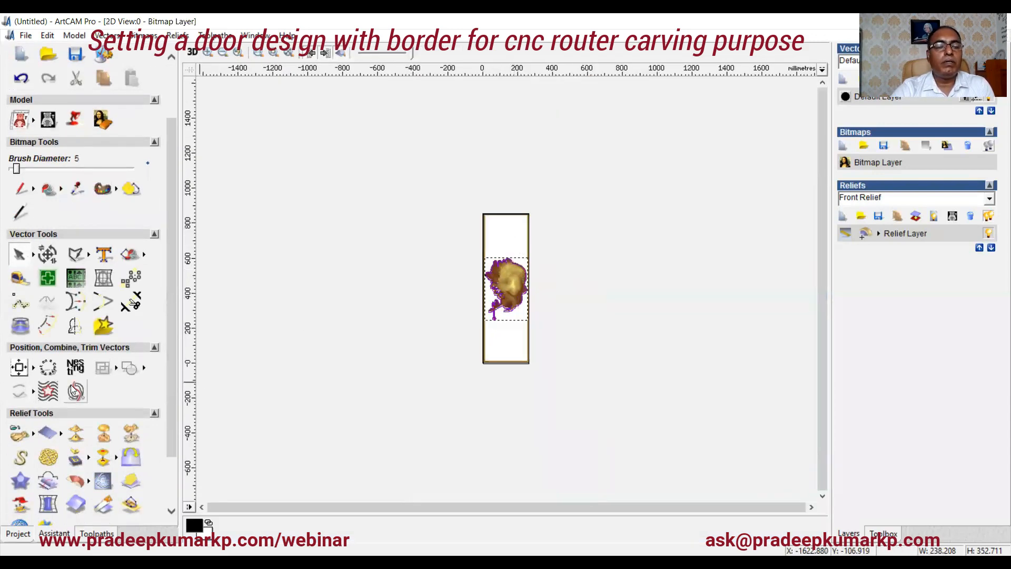
{"action": "left_click", "coordinate": [18, 436]}
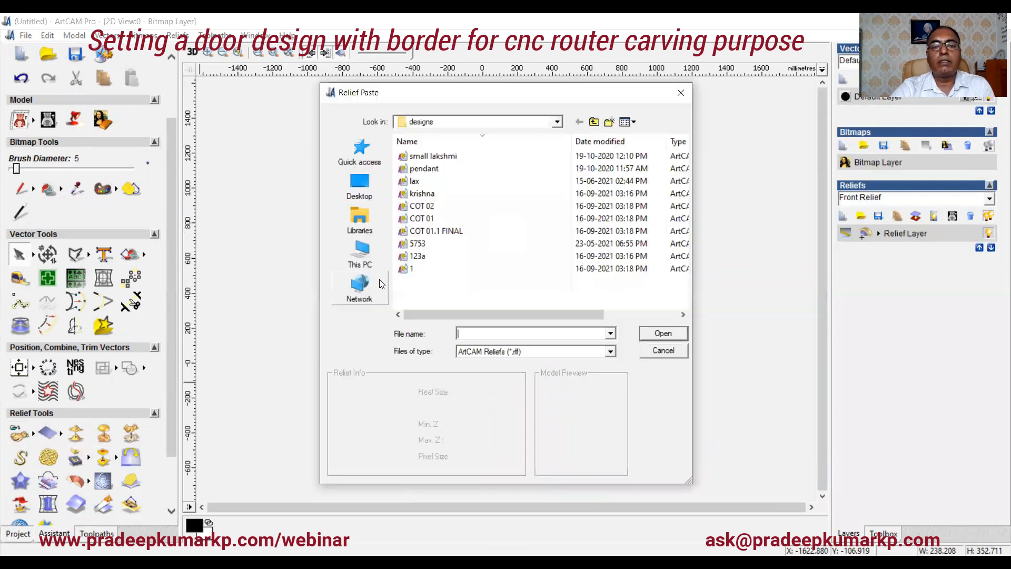
{"action": "left_click", "coordinate": [433, 262]}
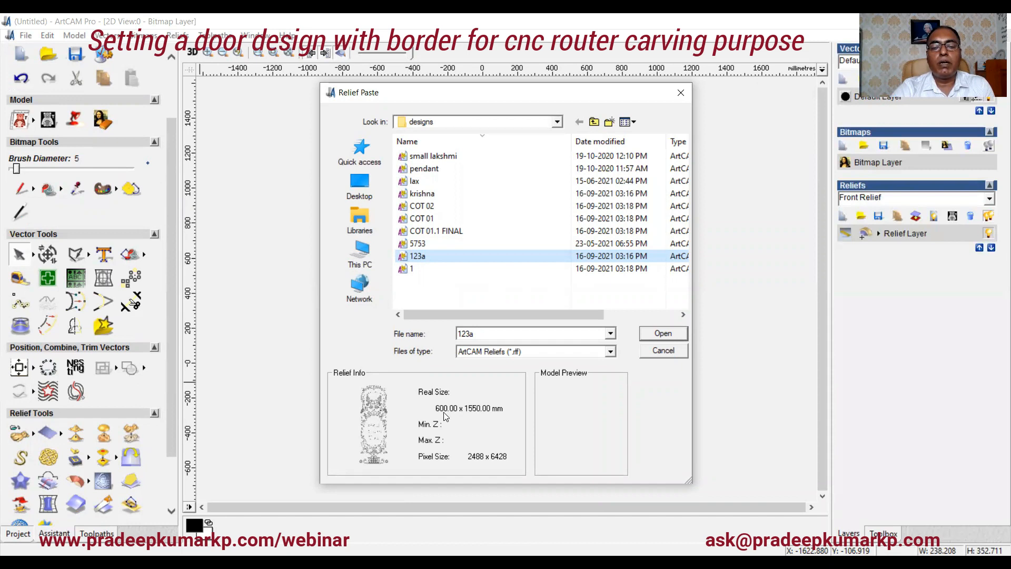
{"action": "left_click", "coordinate": [413, 270]}
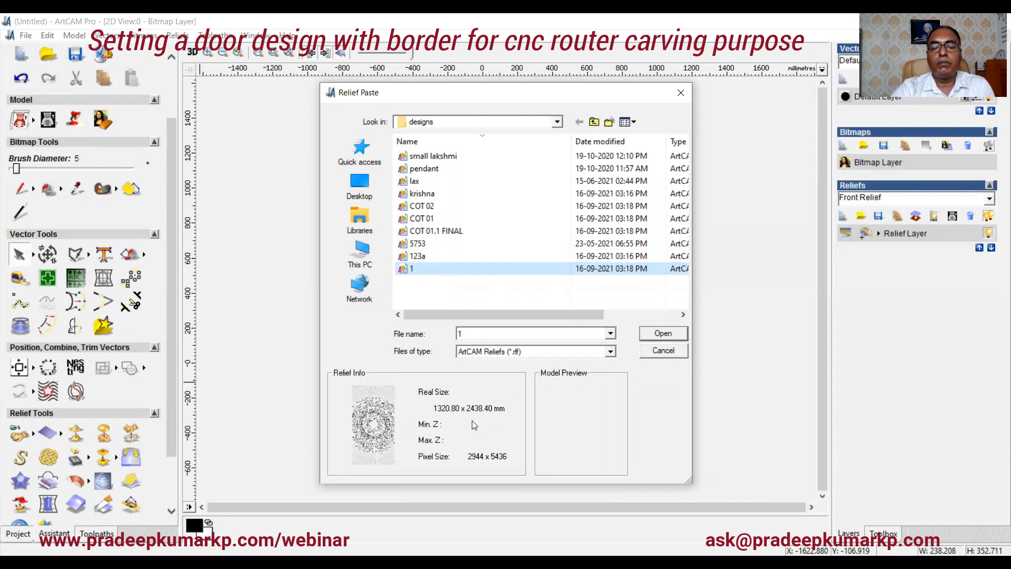
{"action": "left_click", "coordinate": [662, 334]}
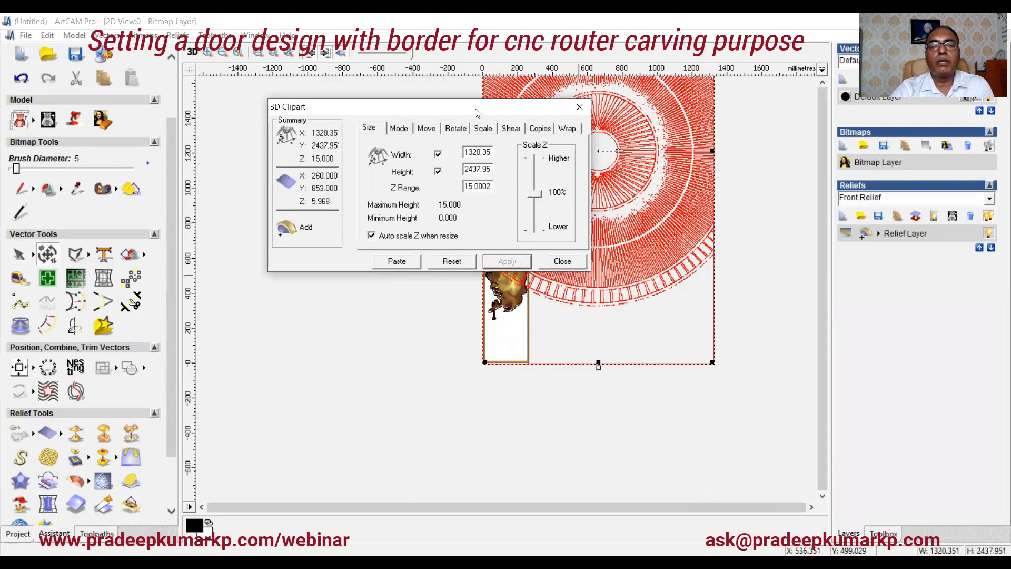
{"action": "left_click_drag", "start_coordinate": [475, 111], "coordinate": [314, 144]}
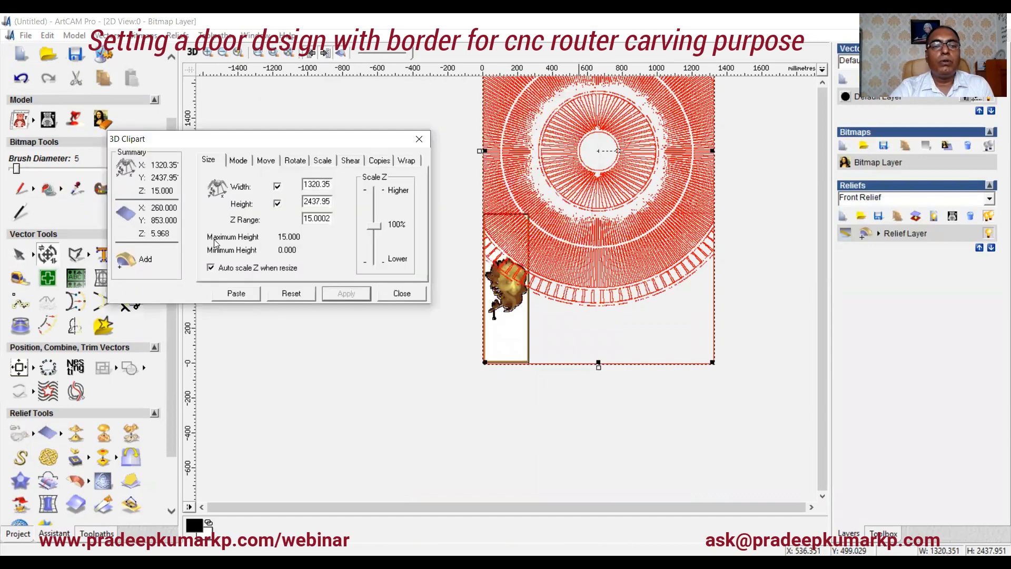
{"action": "left_click", "coordinate": [319, 161]}
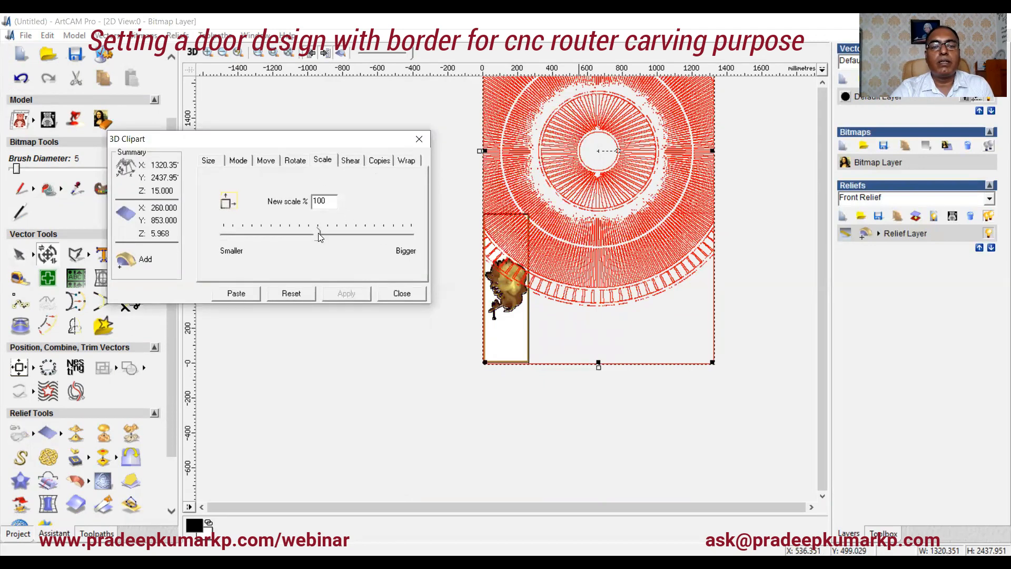
{"action": "left_click_drag", "start_coordinate": [318, 232], "coordinate": [243, 231]}
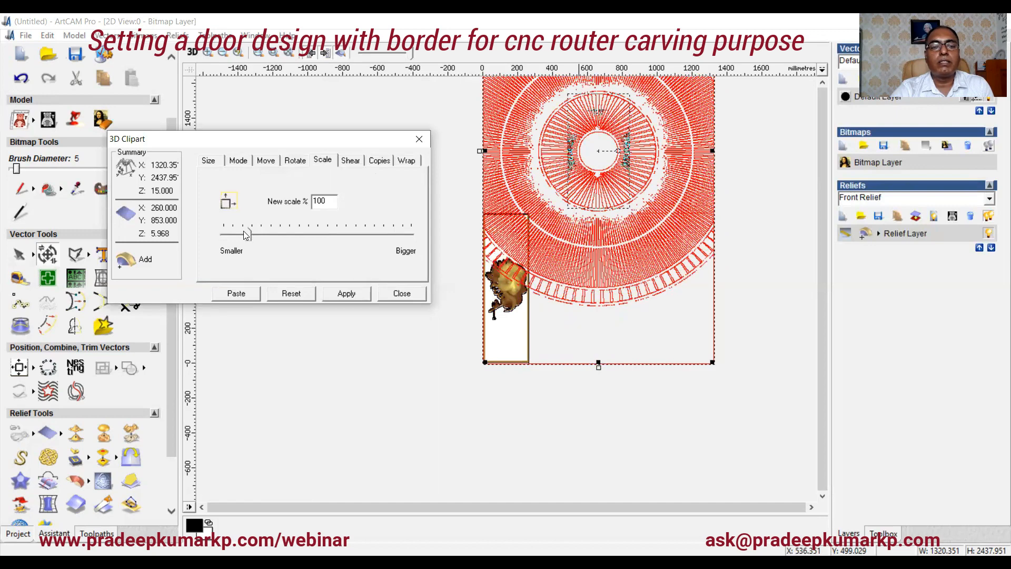
{"action": "left_click", "coordinate": [348, 295]}
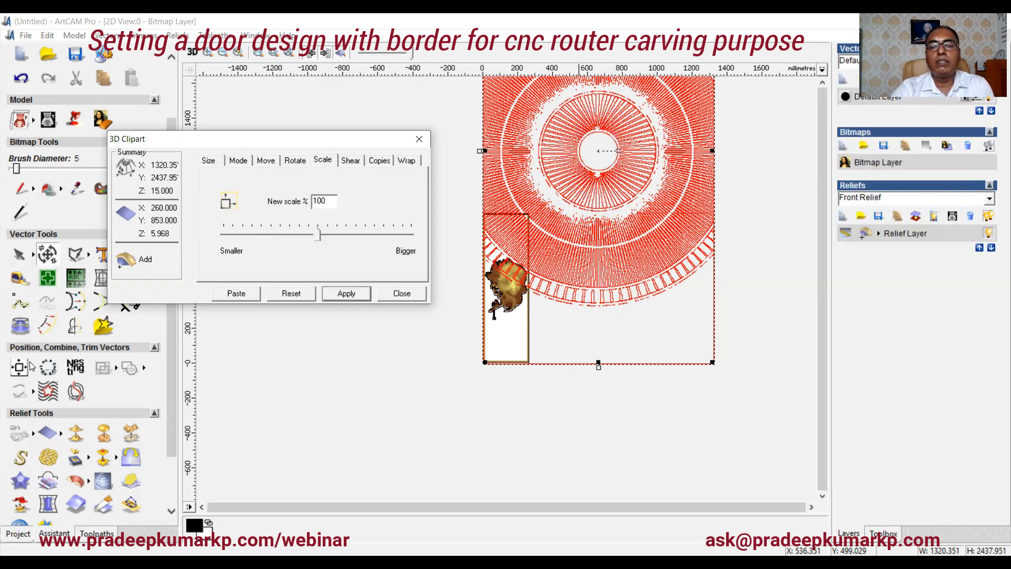
{"action": "left_click", "coordinate": [31, 365]}
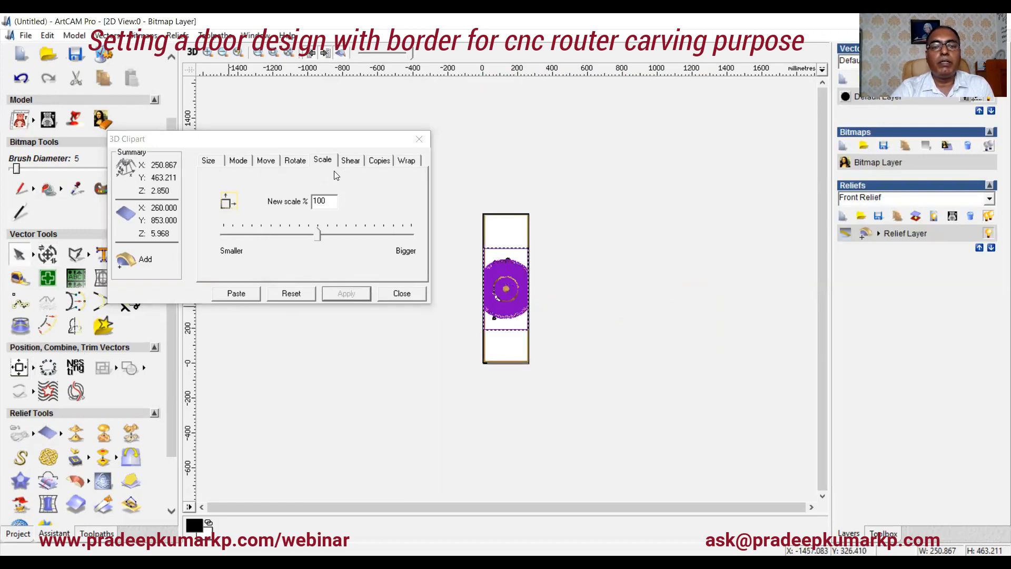
{"action": "left_click", "coordinate": [267, 162]}
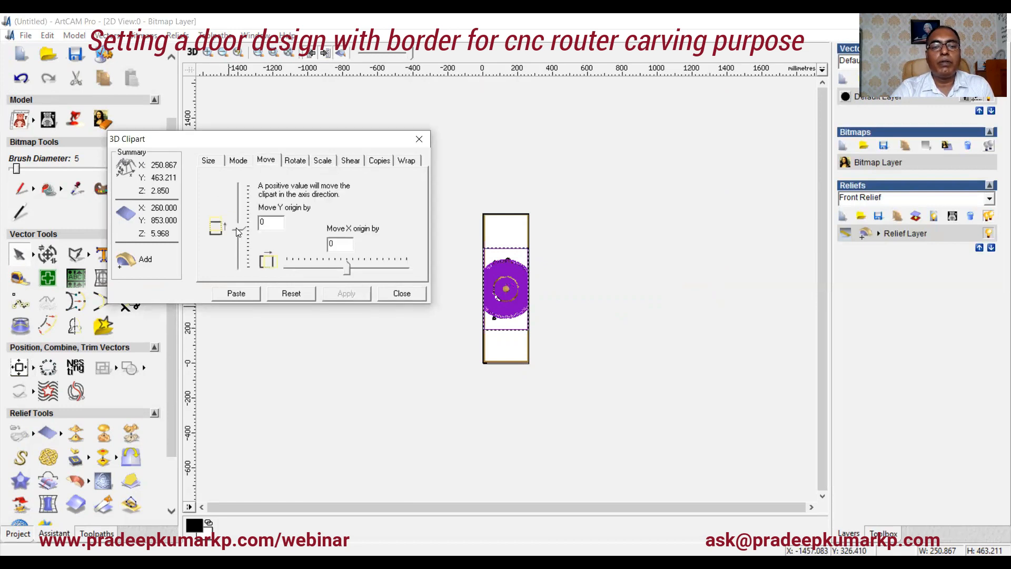
{"action": "left_click_drag", "start_coordinate": [238, 231], "coordinate": [237, 205]}
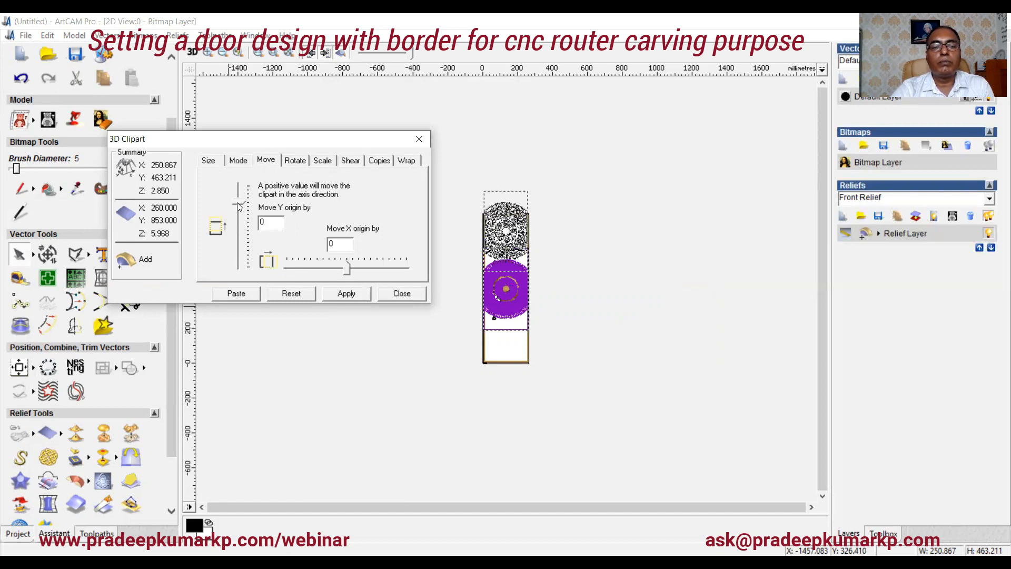
{"action": "left_click_drag", "start_coordinate": [235, 206], "coordinate": [235, 202]}
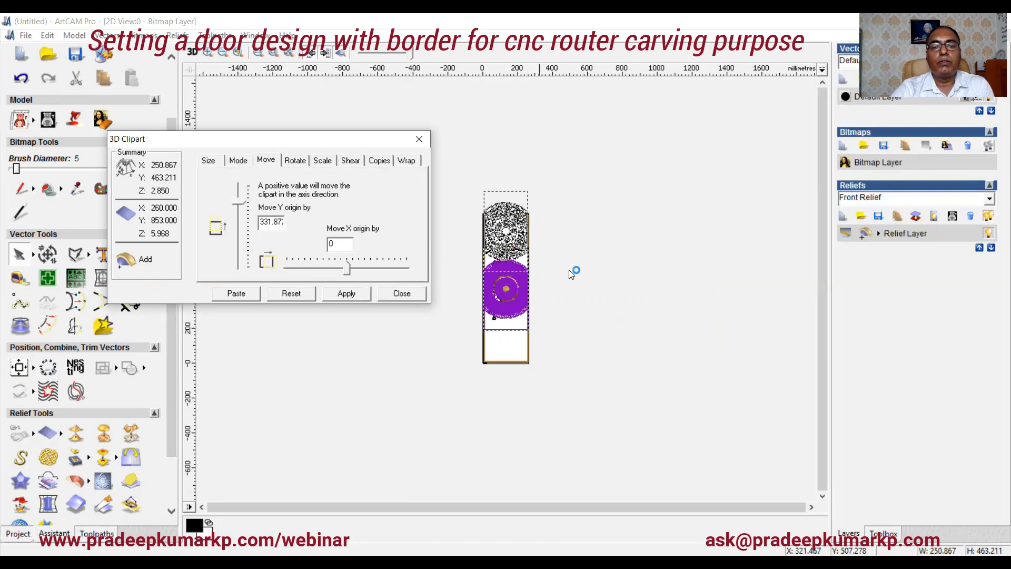
{"action": "scroll", "coordinate": [572, 274], "scroll_direction": "up", "scroll_amount": 2}
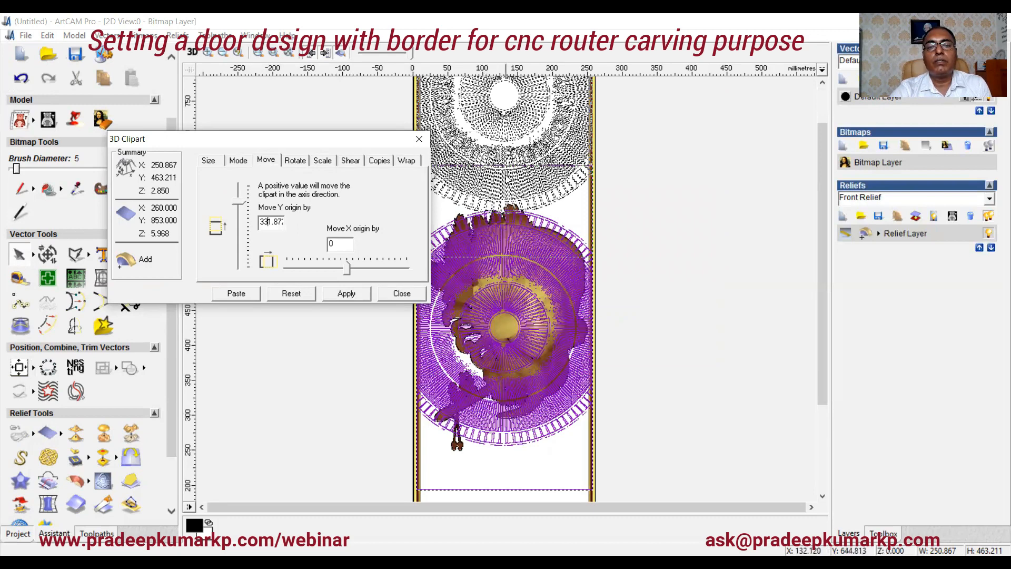
{"action": "scroll", "coordinate": [503, 179], "scroll_direction": "down", "scroll_amount": 1}
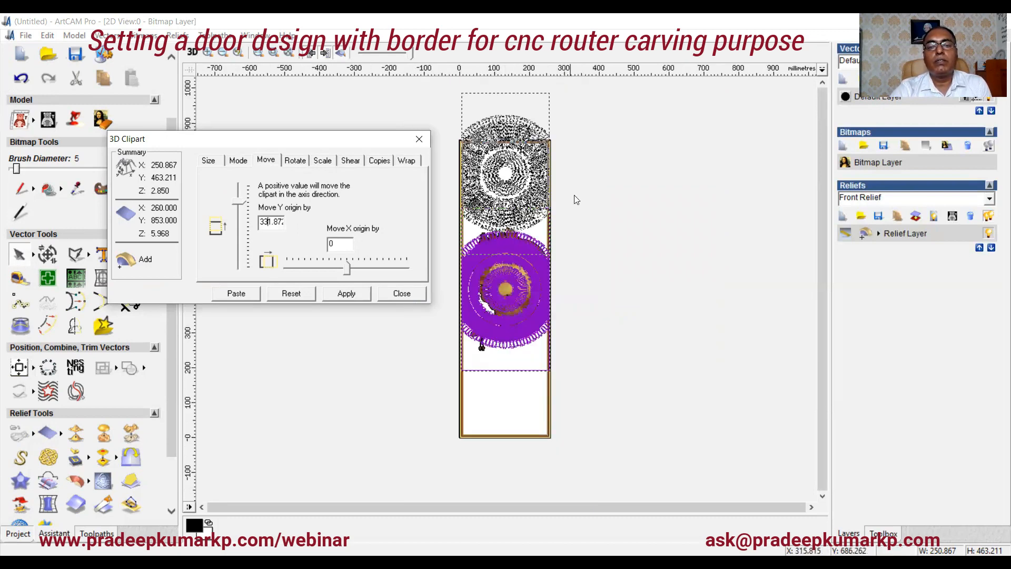
{"action": "scroll", "coordinate": [582, 188], "scroll_direction": "up", "scroll_amount": 1}
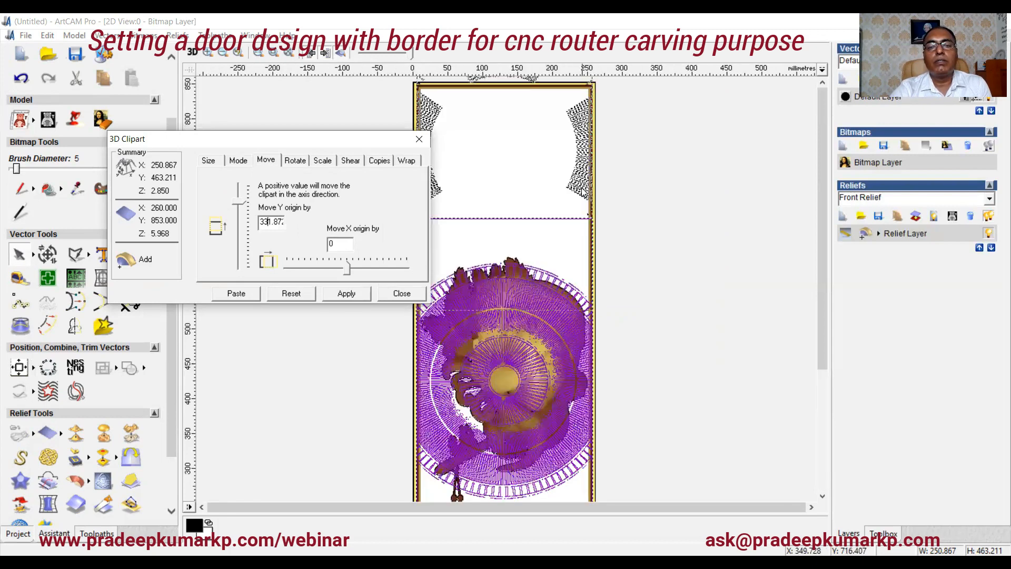
{"action": "scroll", "coordinate": [578, 189], "scroll_direction": "down", "scroll_amount": 1}
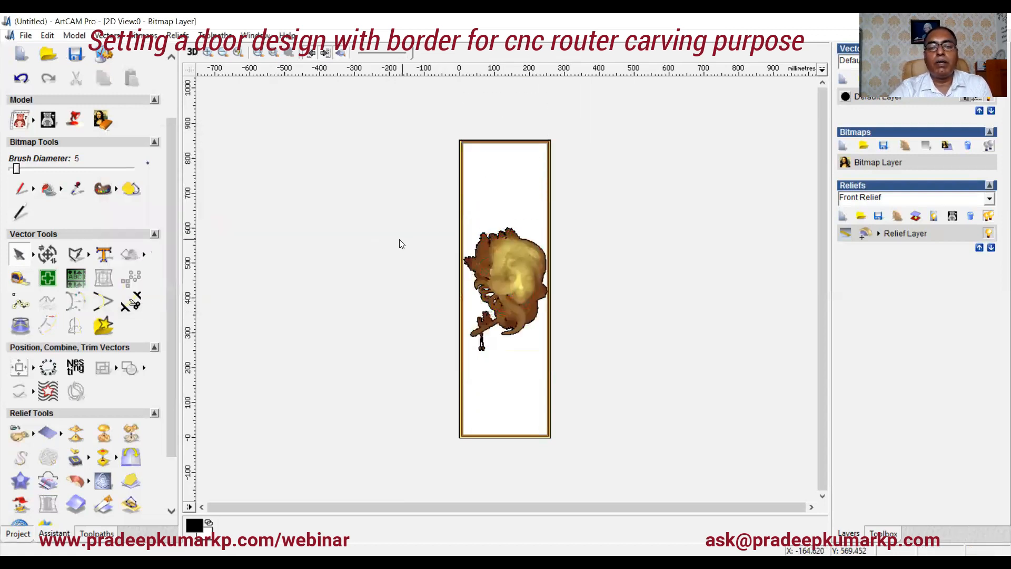
Step: Add a new relief layer and paste the relief file 1 into it
{"action": "left_click", "coordinate": [841, 215]}
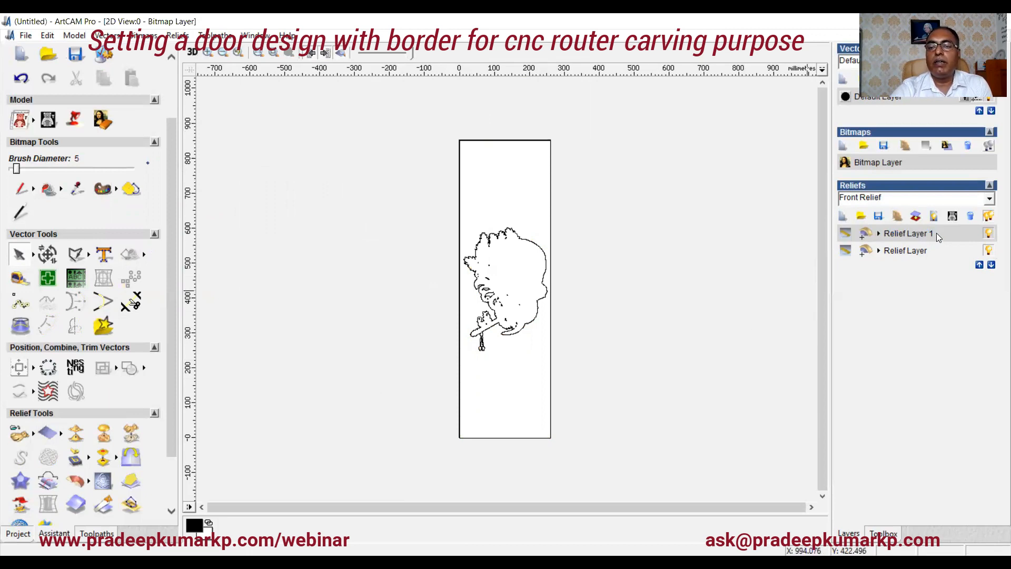
{"action": "left_click", "coordinate": [20, 435]}
{"action": "left_click", "coordinate": [431, 270]}
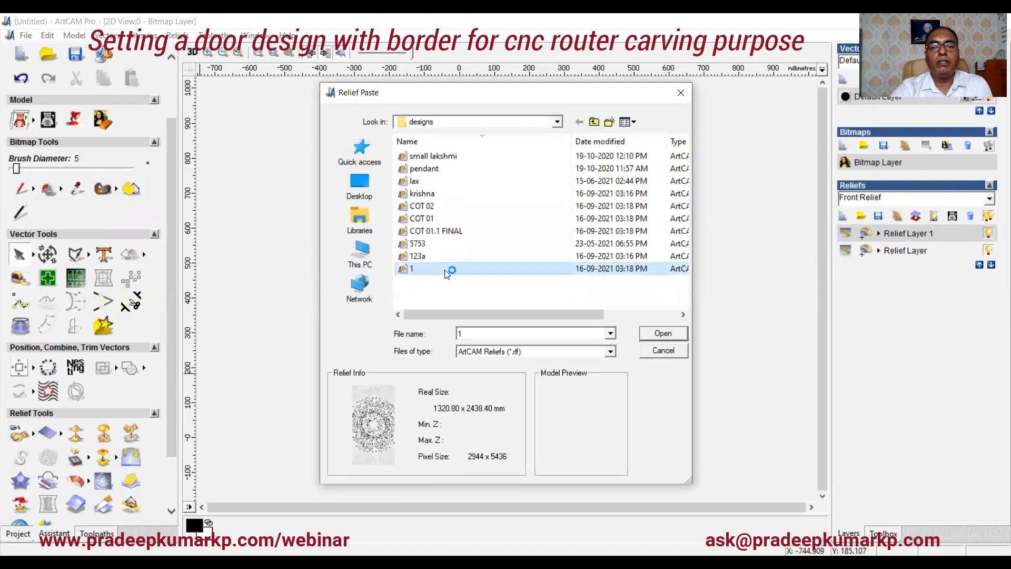
{"action": "left_click", "coordinate": [664, 334]}
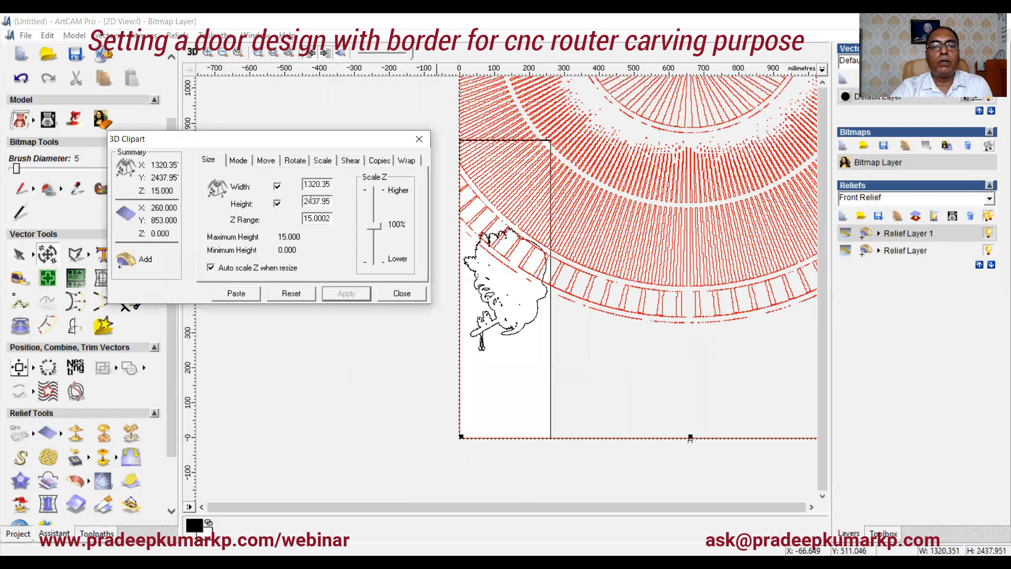
Step: Scale the pasted clipart down with the scale slider, ending at 71%
{"action": "left_click", "coordinate": [320, 160]}
{"action": "left_click_drag", "start_coordinate": [318, 236], "coordinate": [255, 238]}
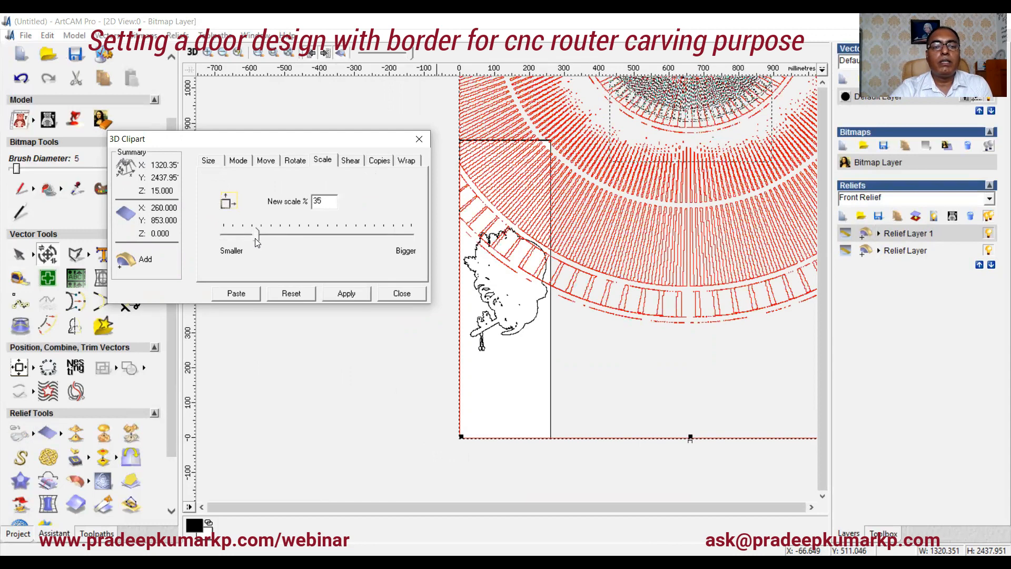
{"action": "left_click", "coordinate": [19, 369]}
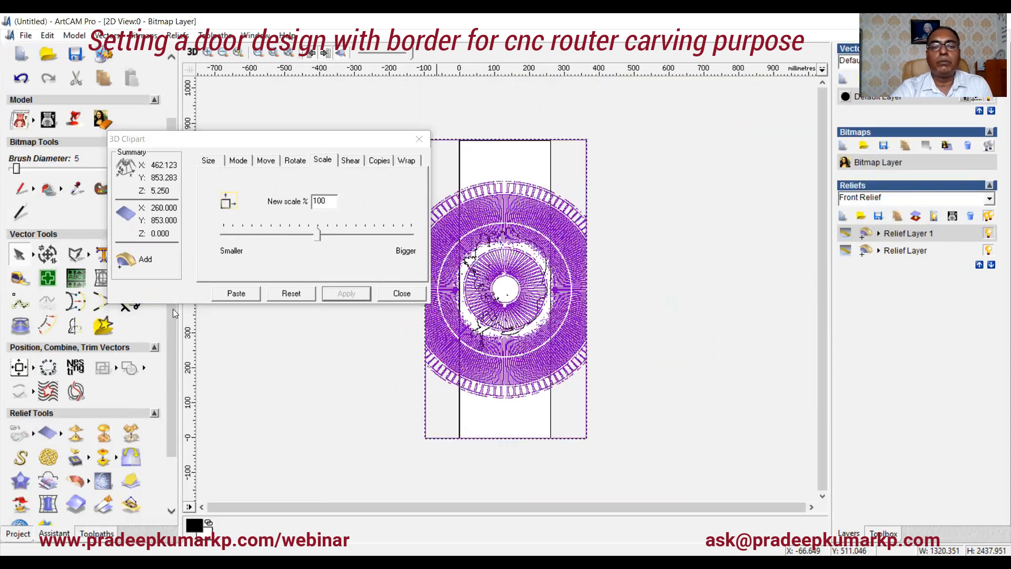
{"action": "left_click_drag", "start_coordinate": [317, 234], "coordinate": [274, 237]}
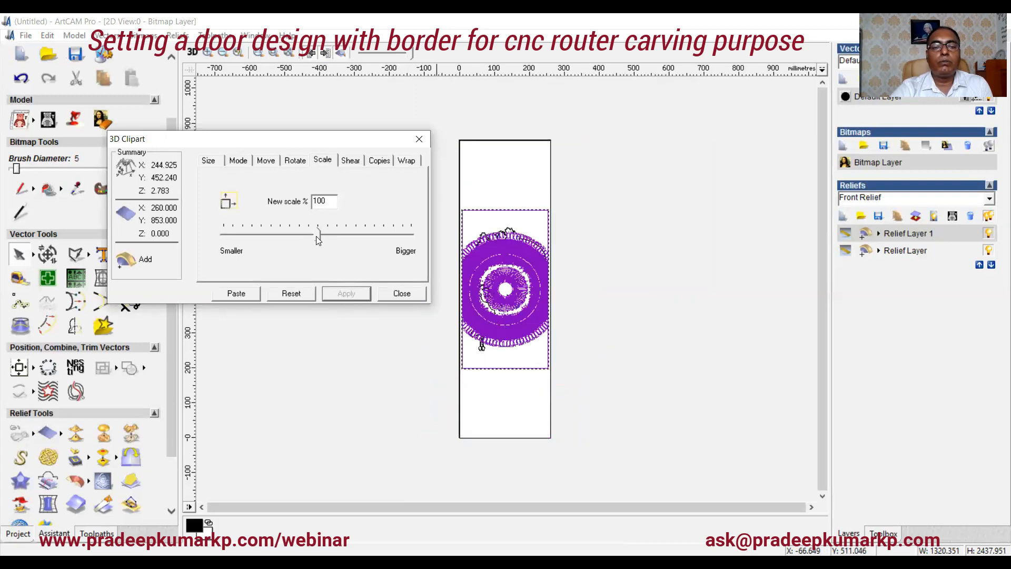
{"action": "left_click_drag", "start_coordinate": [318, 240], "coordinate": [291, 235]}
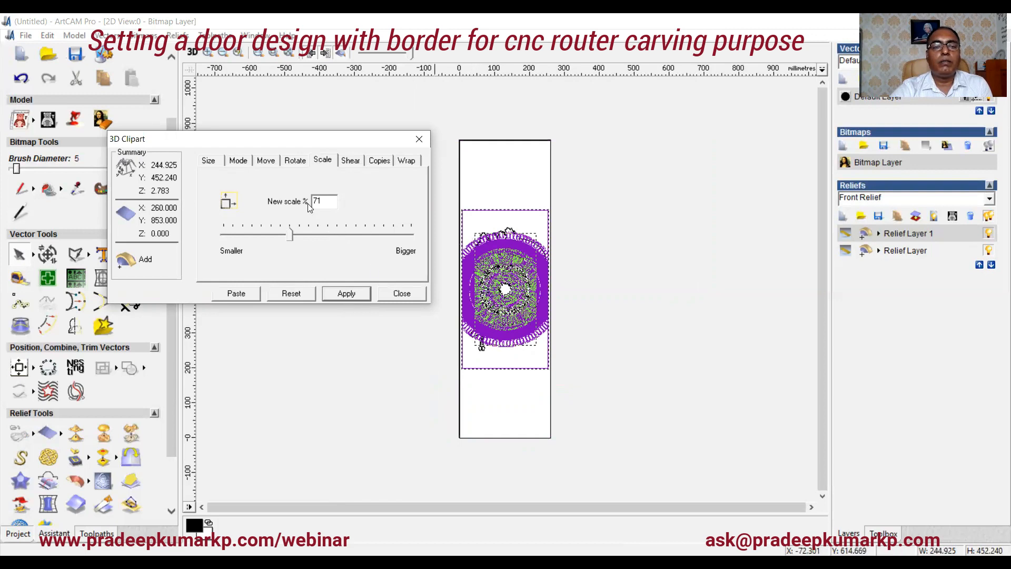
Step: Move the clipart's Y origin up by 100 mm, then up by another 100 mm
{"action": "left_click", "coordinate": [267, 164]}
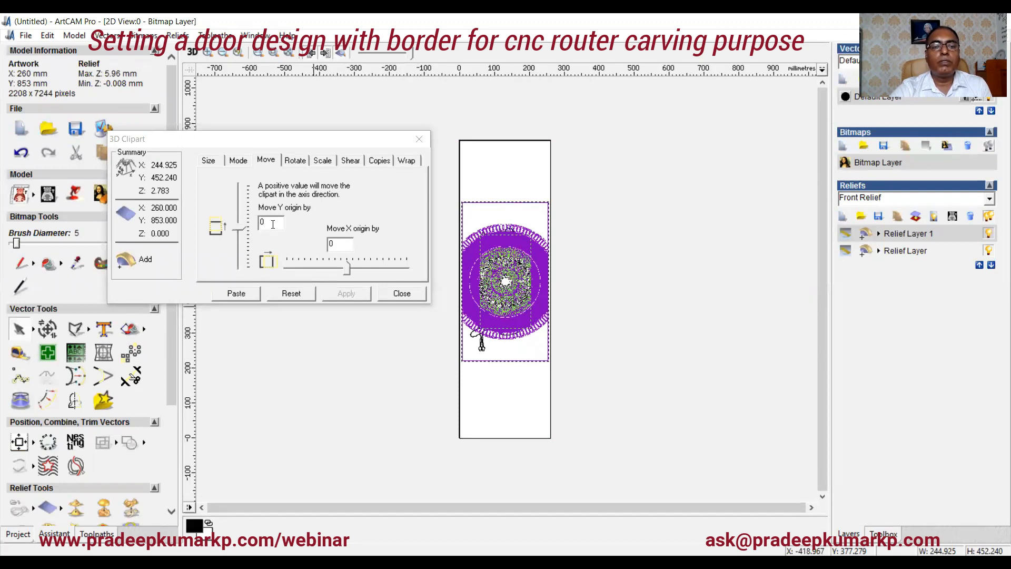
{"action": "left_click_drag", "start_coordinate": [273, 223], "coordinate": [256, 232]}
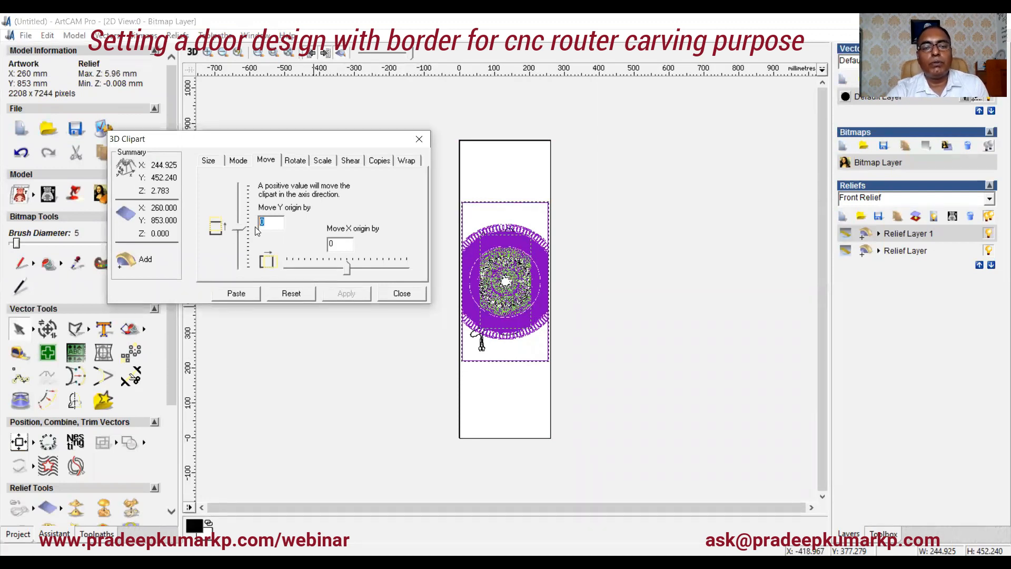
{"action": "type", "text": "100"}
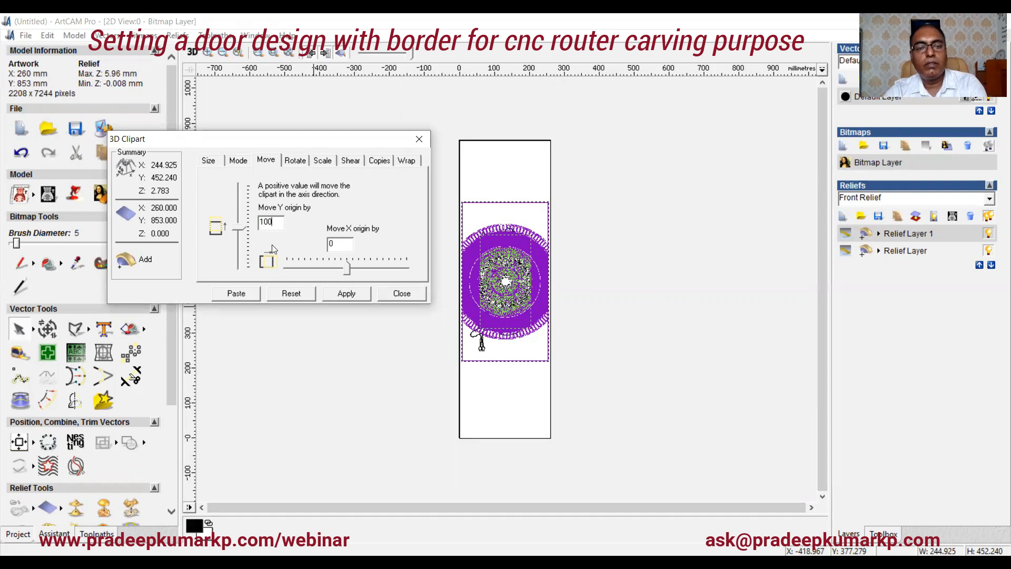
{"action": "left_click", "coordinate": [346, 299]}
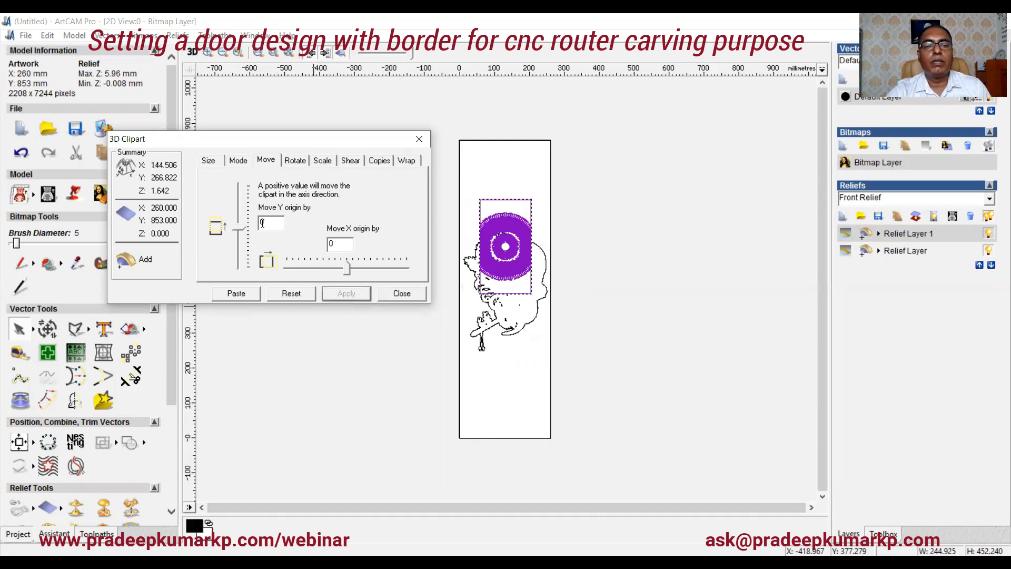
{"action": "double_click", "coordinate": [265, 222]}
{"action": "type", "text": "100"}
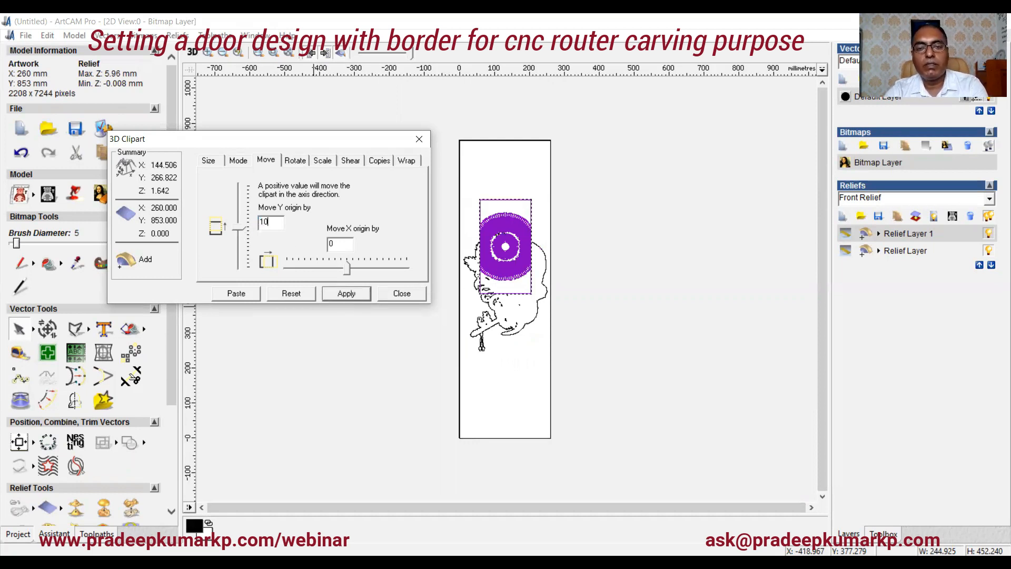
{"action": "left_click", "coordinate": [342, 296]}
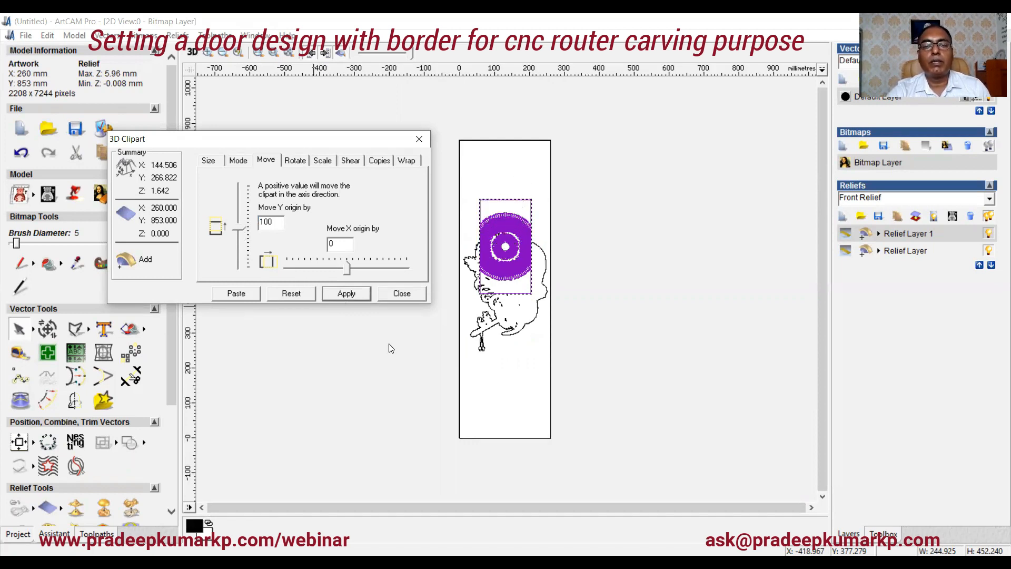
Step: Move the round clipart's Y origin up by 50 mm, then up by another 25 mm
{"action": "left_click_drag", "start_coordinate": [271, 225], "coordinate": [216, 210]}
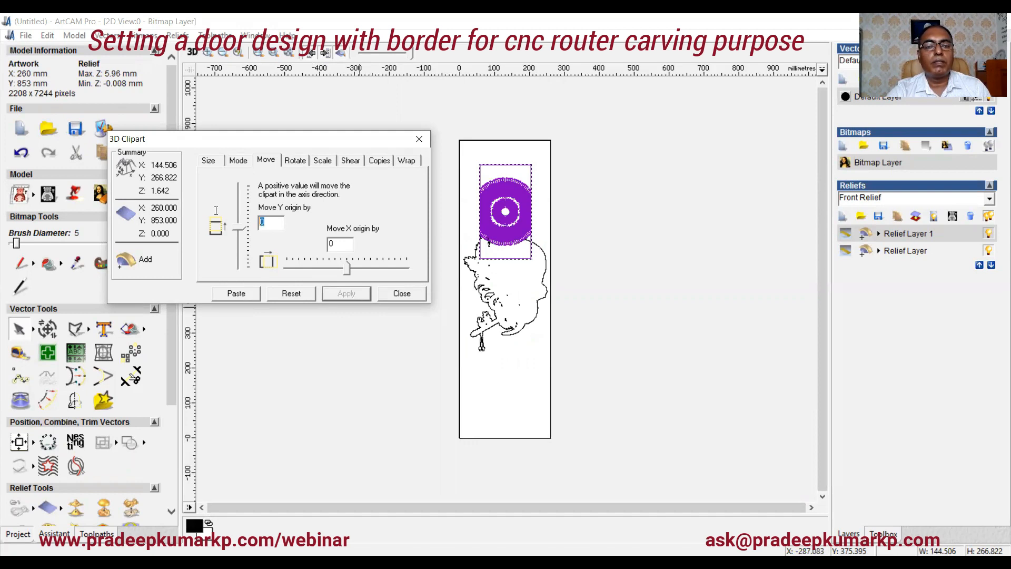
{"action": "type", "text": "50"}
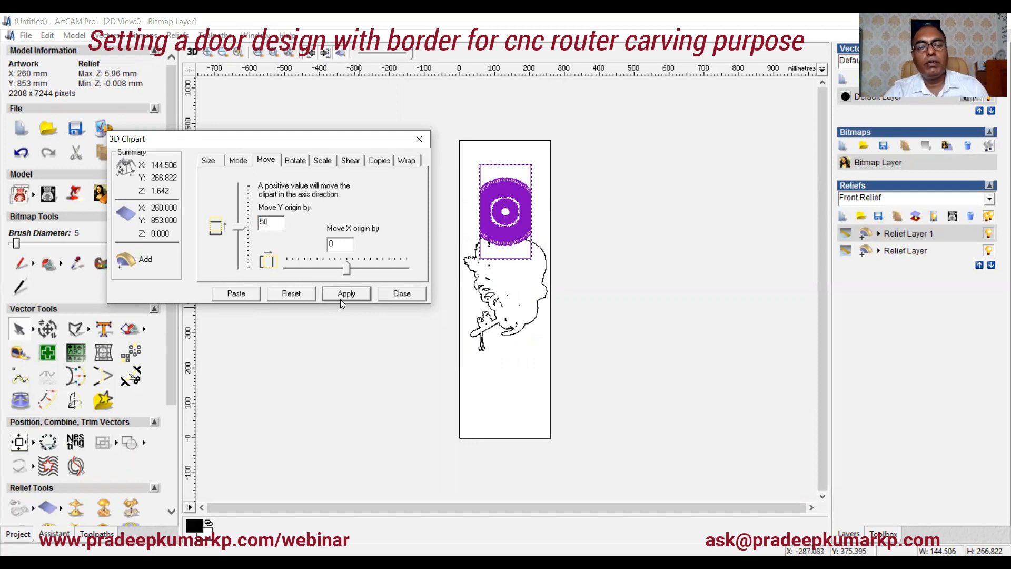
{"action": "left_click", "coordinate": [356, 296]}
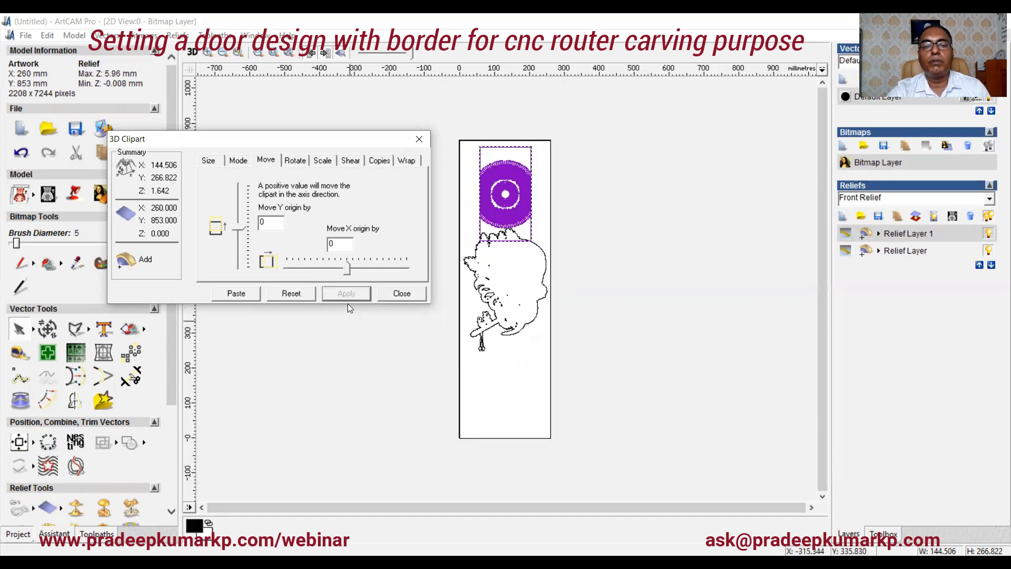
{"action": "left_click_drag", "start_coordinate": [275, 226], "coordinate": [257, 224]}
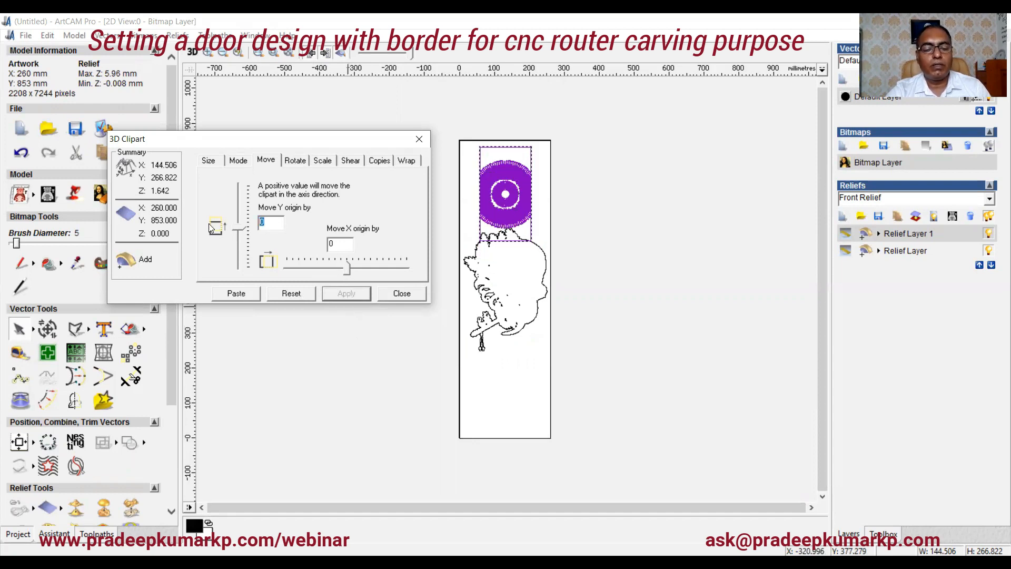
{"action": "type", "text": "25"}
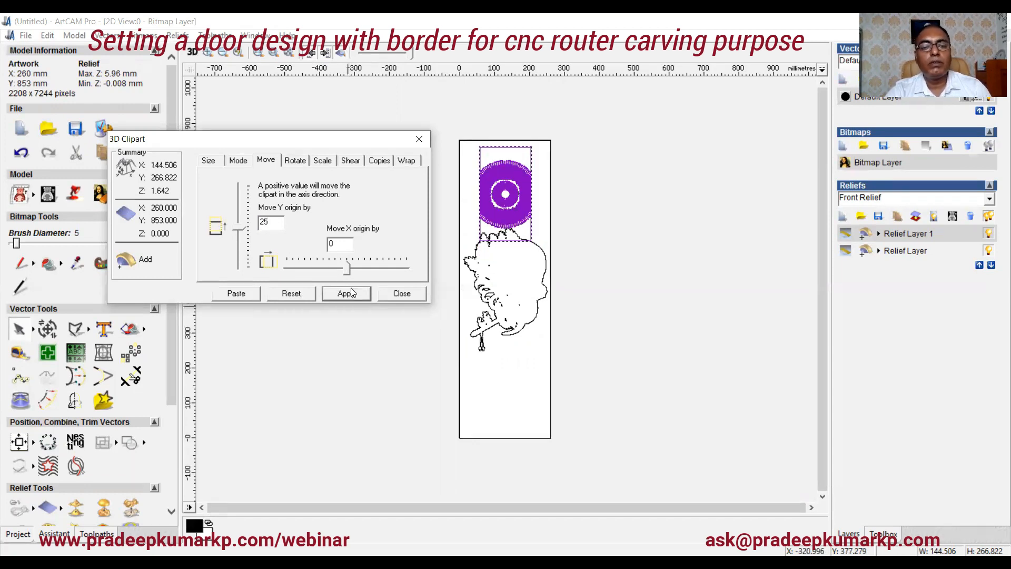
{"action": "left_click", "coordinate": [348, 294]}
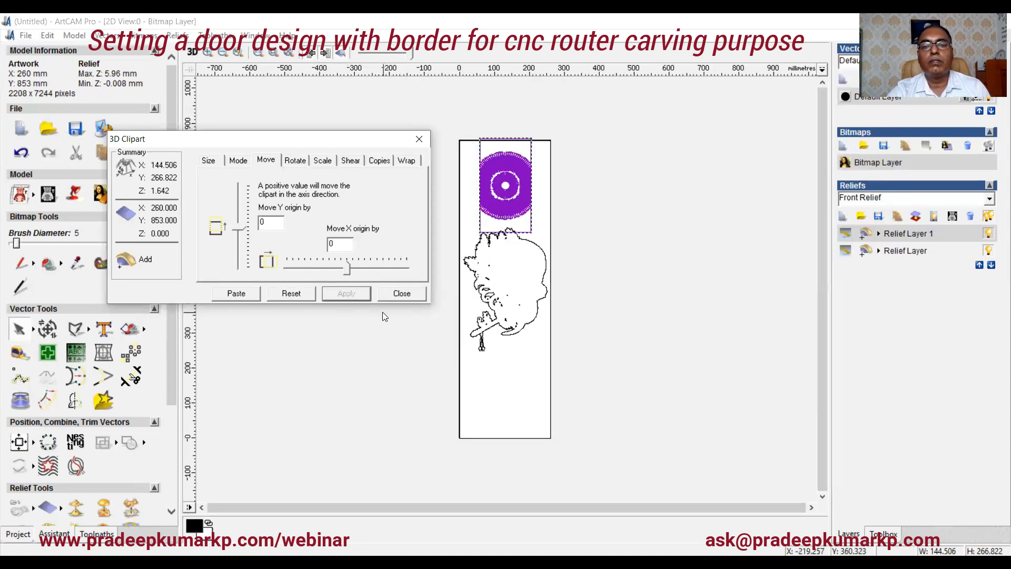
Step: Paste the positioned round clipart into the relief layer and close the clipart dialog
{"action": "left_click", "coordinate": [237, 294]}
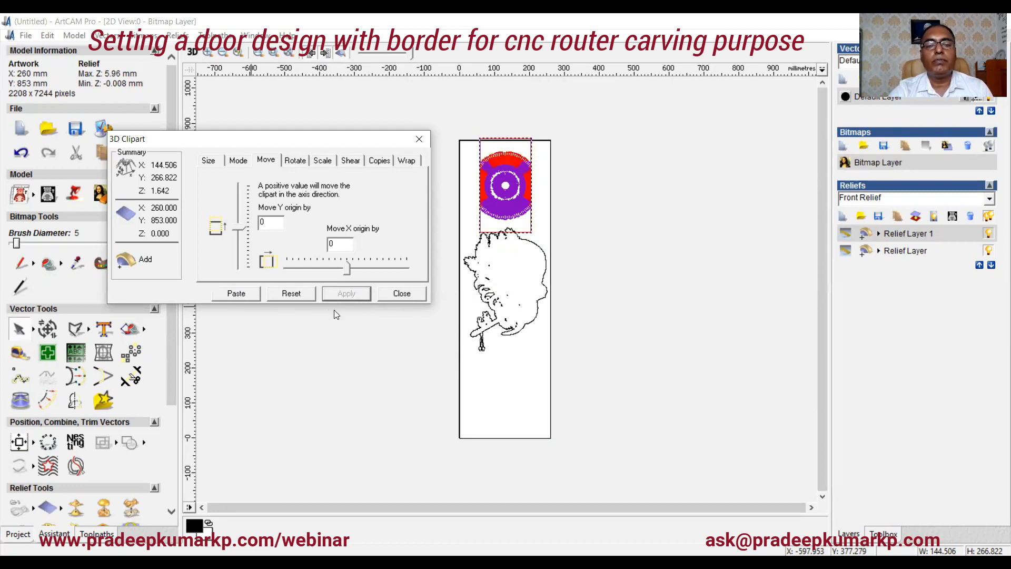
{"action": "left_click", "coordinate": [402, 293]}
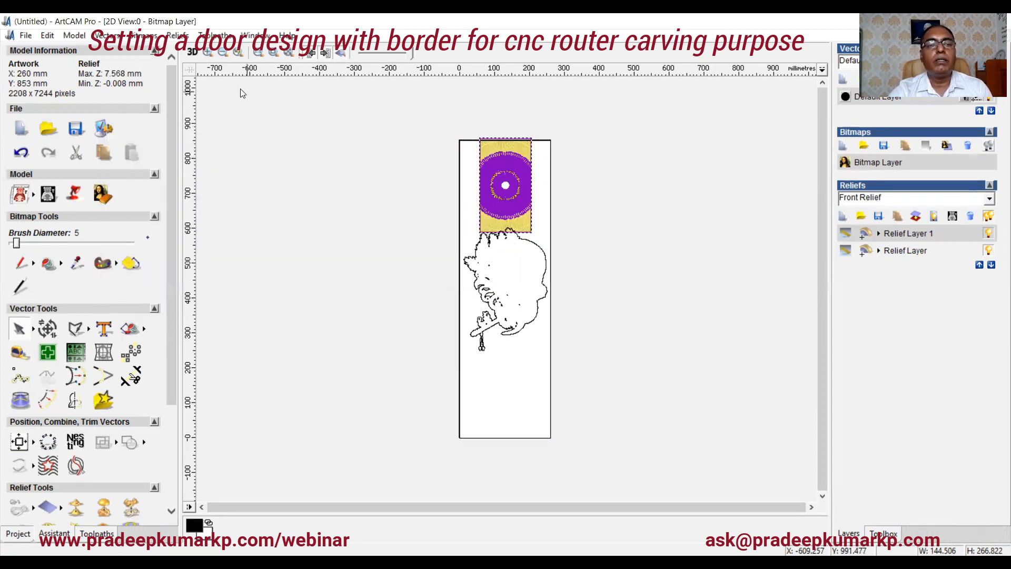
Step: Switch to the 3D view and orbit to inspect the combined panel reliefs
{"action": "left_click", "coordinate": [192, 51]}
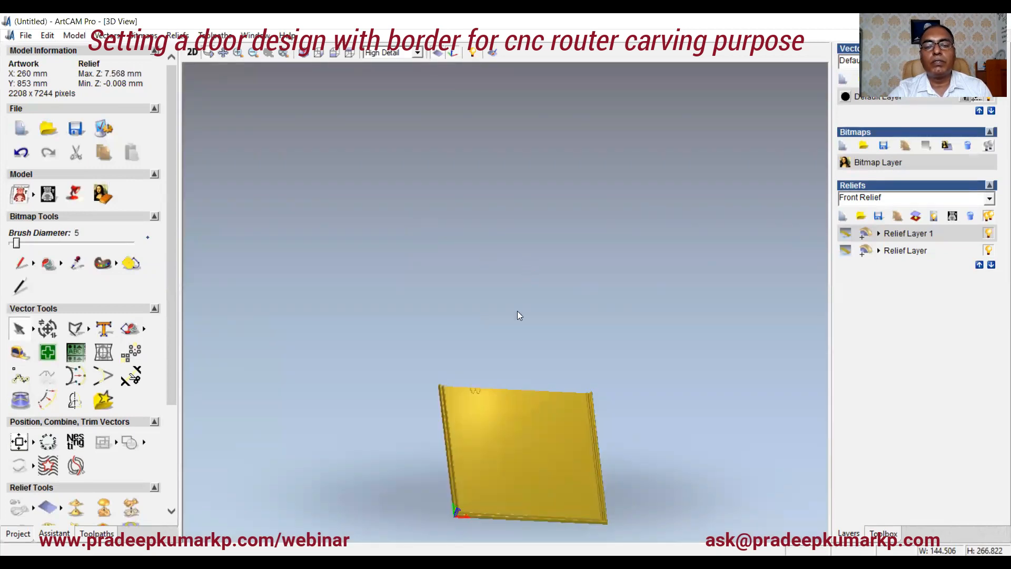
{"action": "left_click_drag", "start_coordinate": [501, 408], "coordinate": [497, 346]}
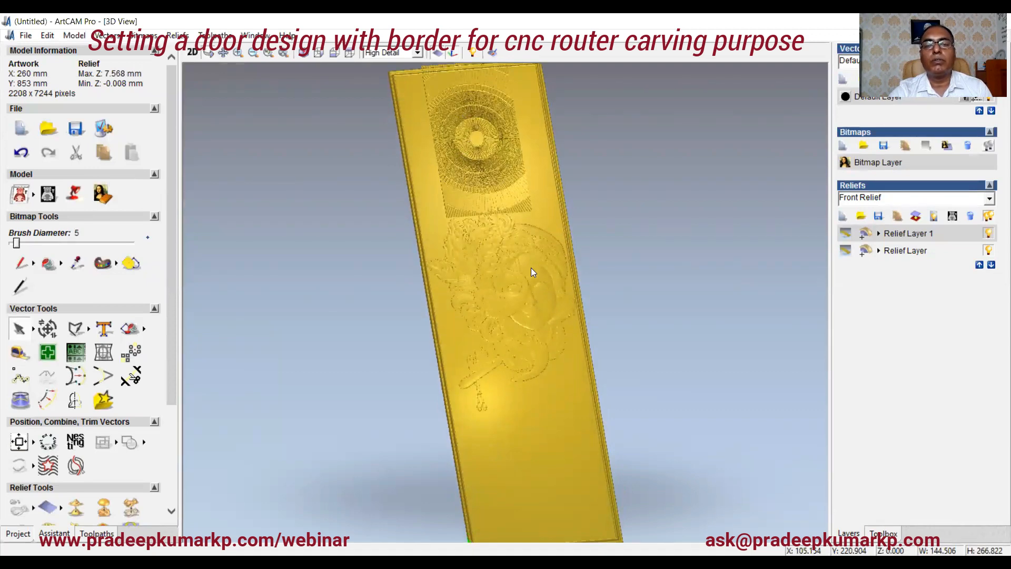
{"action": "left_click_drag", "start_coordinate": [512, 341], "coordinate": [504, 465]}
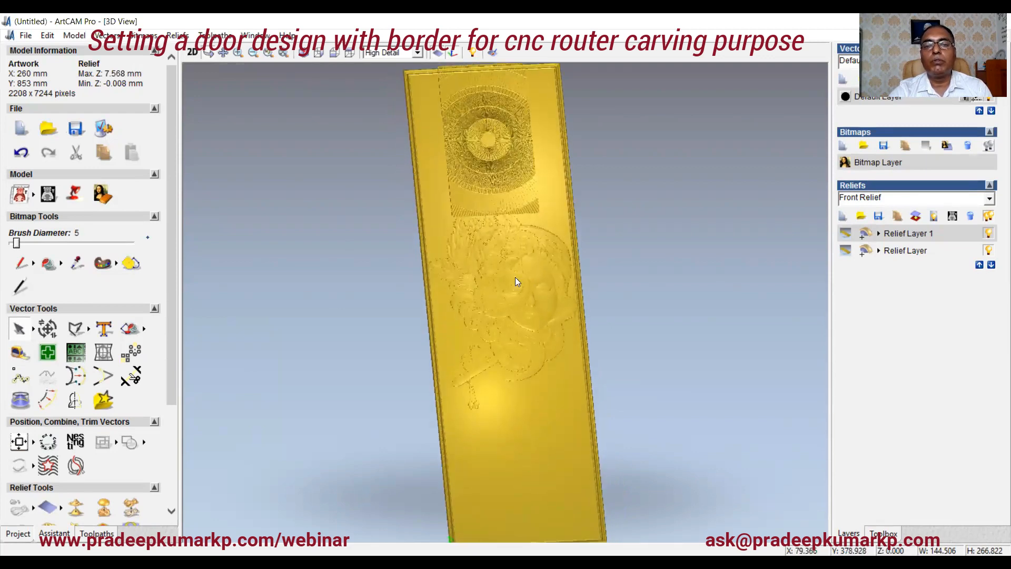
Step: Add a new relief layer and paste the round clipart into it as well, closing the dialog
{"action": "left_click", "coordinate": [843, 216]}
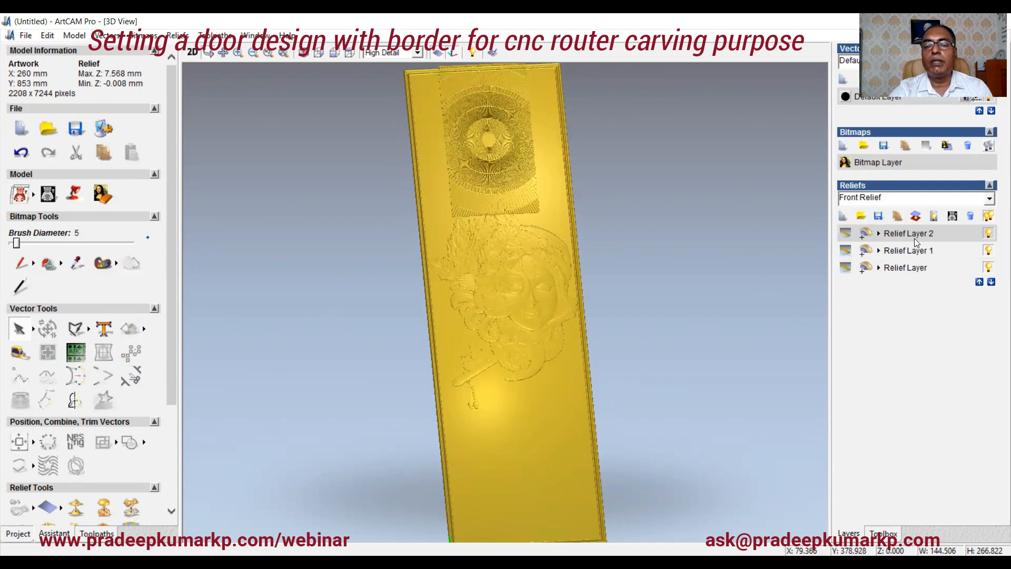
{"action": "left_click", "coordinate": [194, 52]}
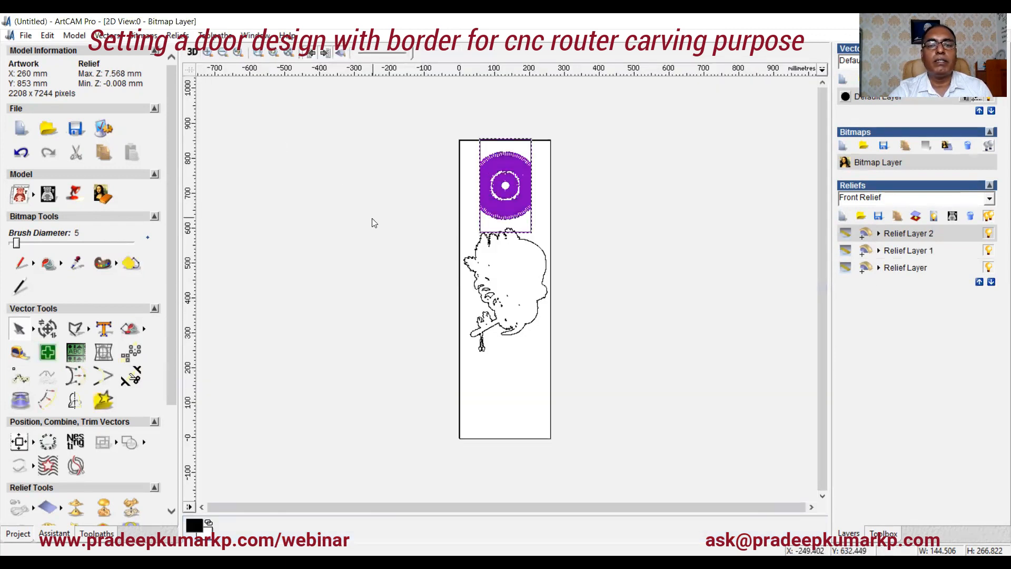
{"action": "left_click", "coordinate": [406, 340]}
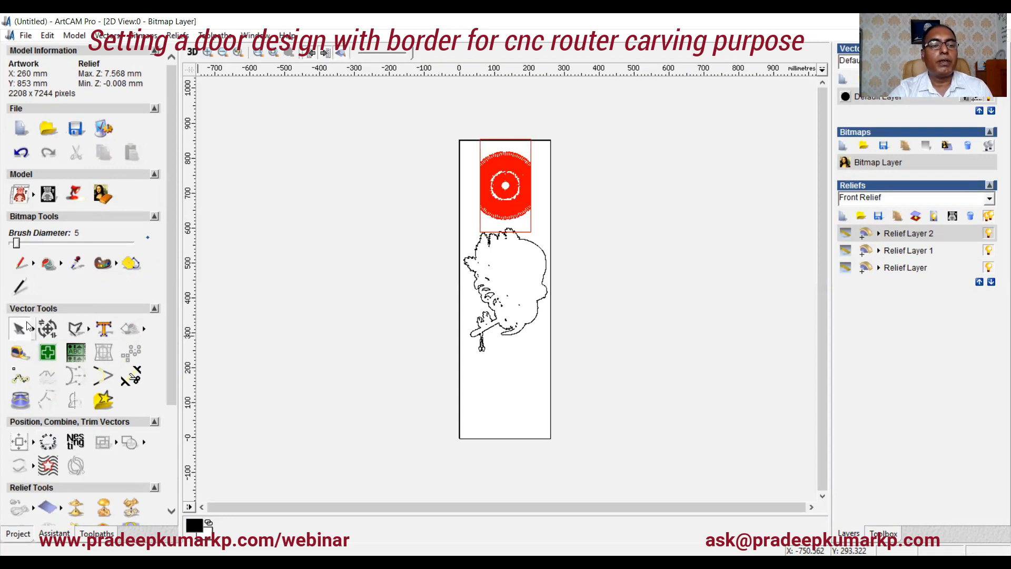
{"action": "scroll", "coordinate": [41, 413], "scroll_direction": "down", "scroll_amount": 5}
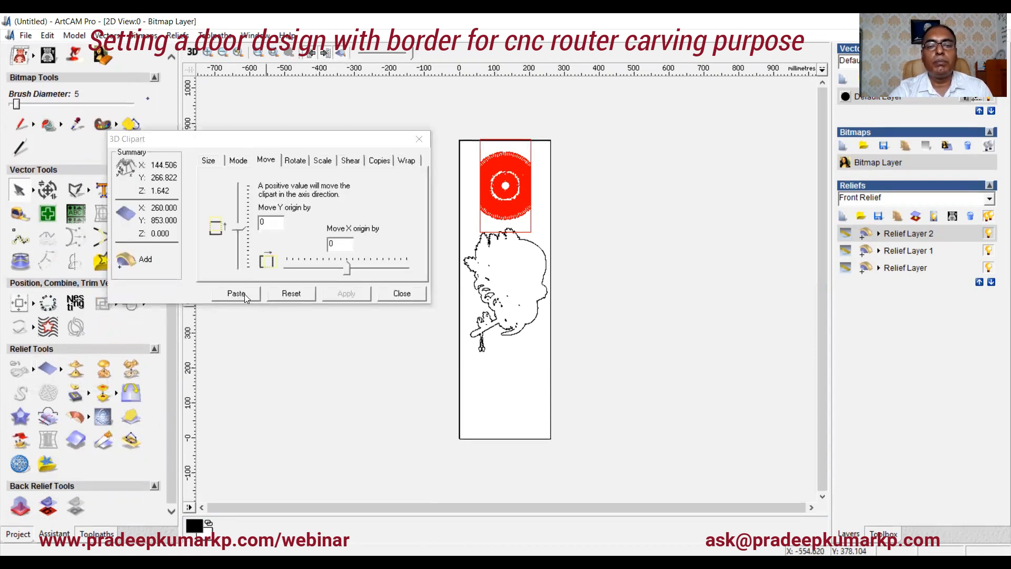
{"action": "left_click", "coordinate": [244, 294]}
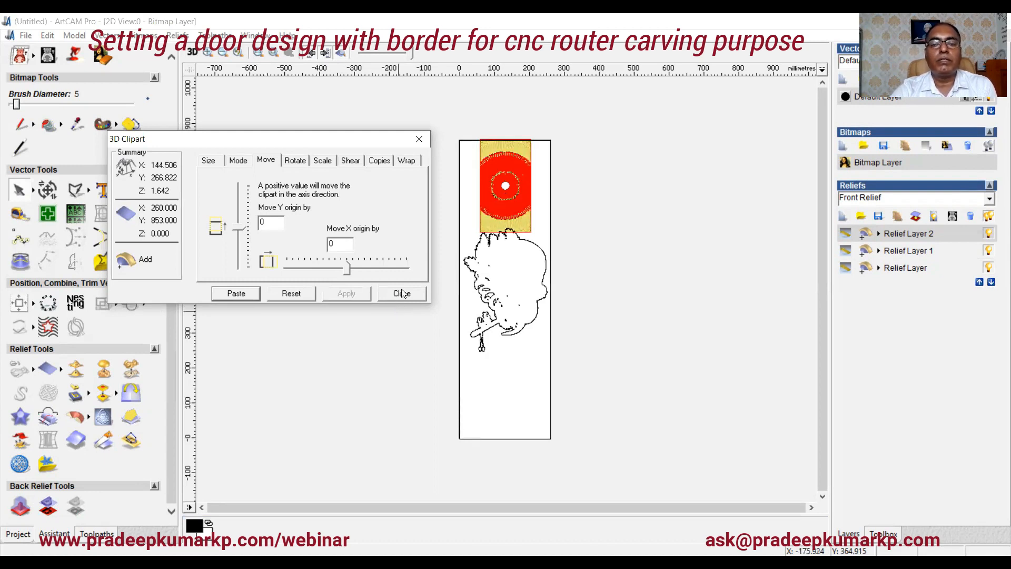
{"action": "left_click", "coordinate": [402, 294]}
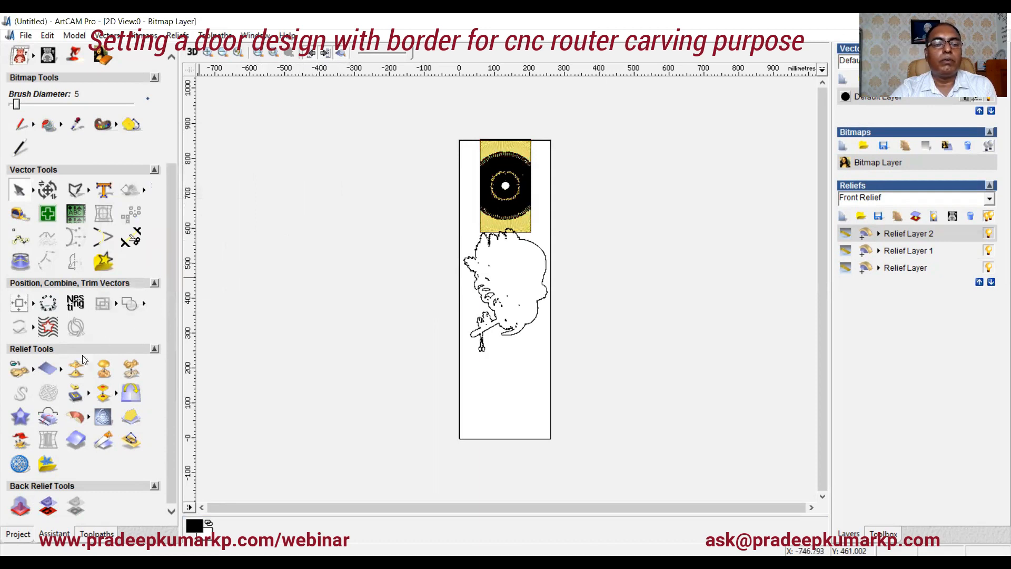
Step: Load the pendant relief file for pasting and place it at the panel's lower-left corner
{"action": "left_click", "coordinate": [18, 370]}
{"action": "left_click", "coordinate": [421, 243]}
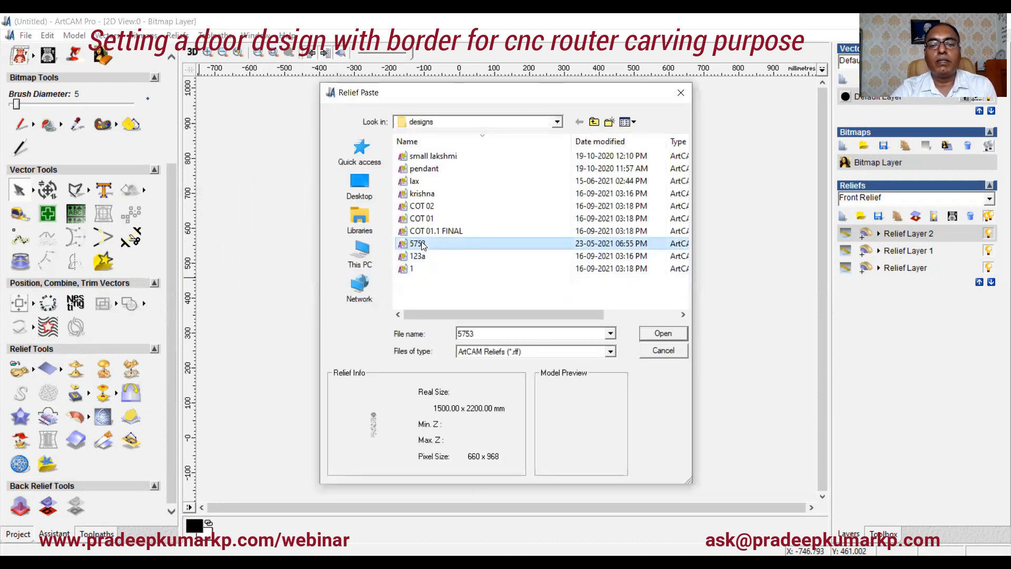
{"action": "left_click", "coordinate": [425, 171]}
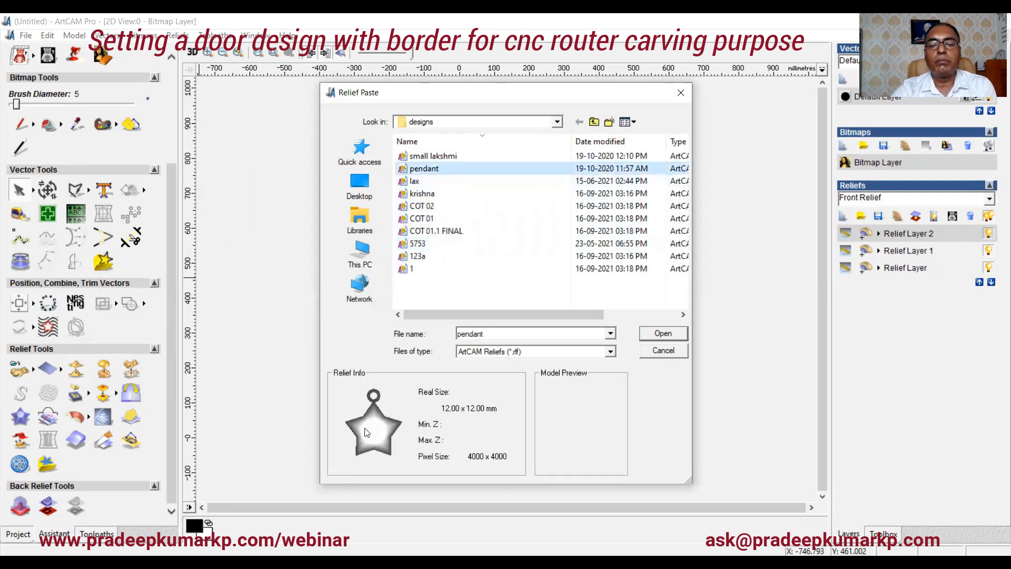
{"action": "left_click", "coordinate": [661, 336]}
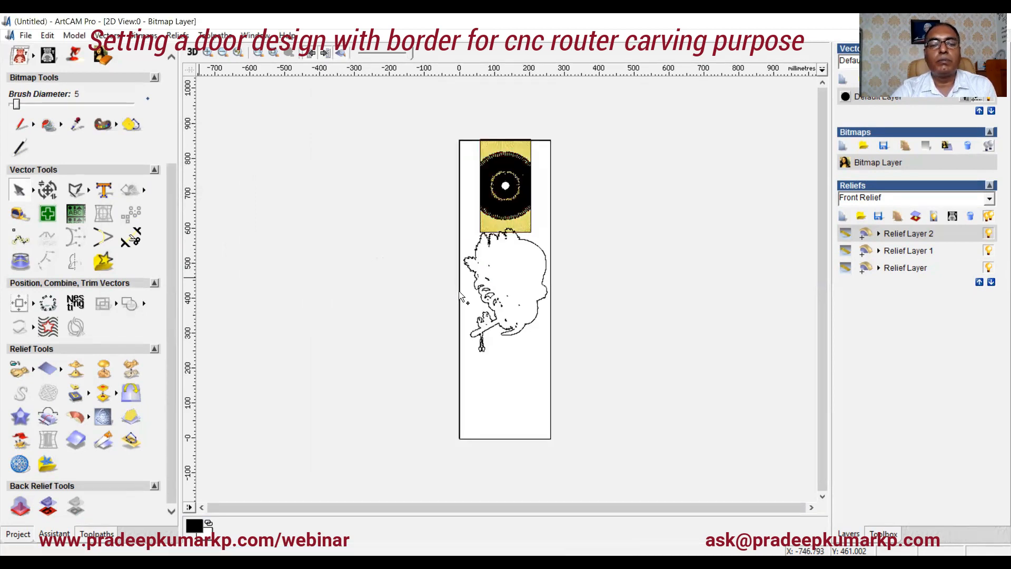
{"action": "left_click", "coordinate": [461, 437]}
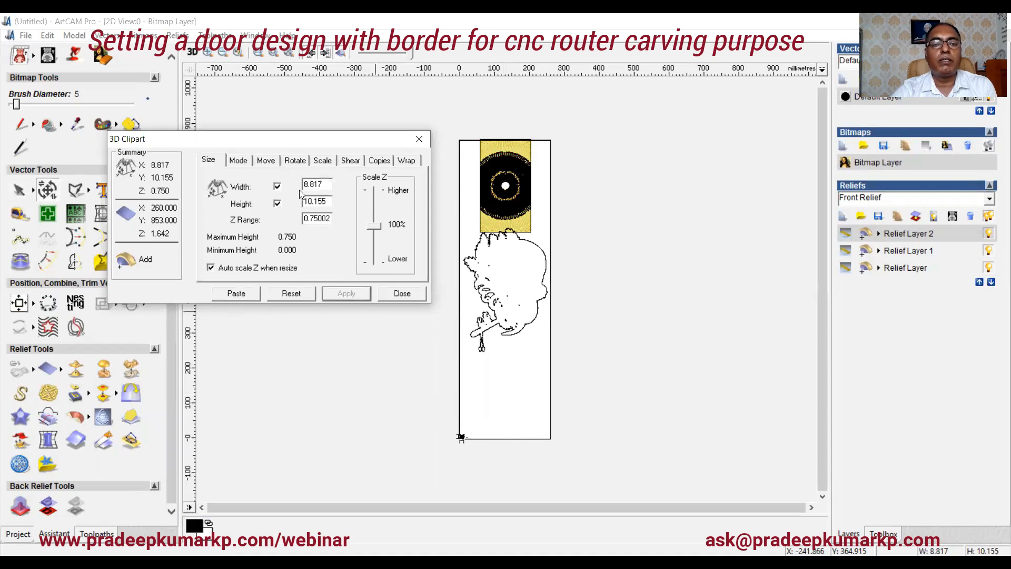
Step: Scale the pendant clipart up with the scale slider, applying 200% repeatedly
{"action": "left_click", "coordinate": [321, 160]}
{"action": "left_click_drag", "start_coordinate": [316, 235], "coordinate": [372, 242]}
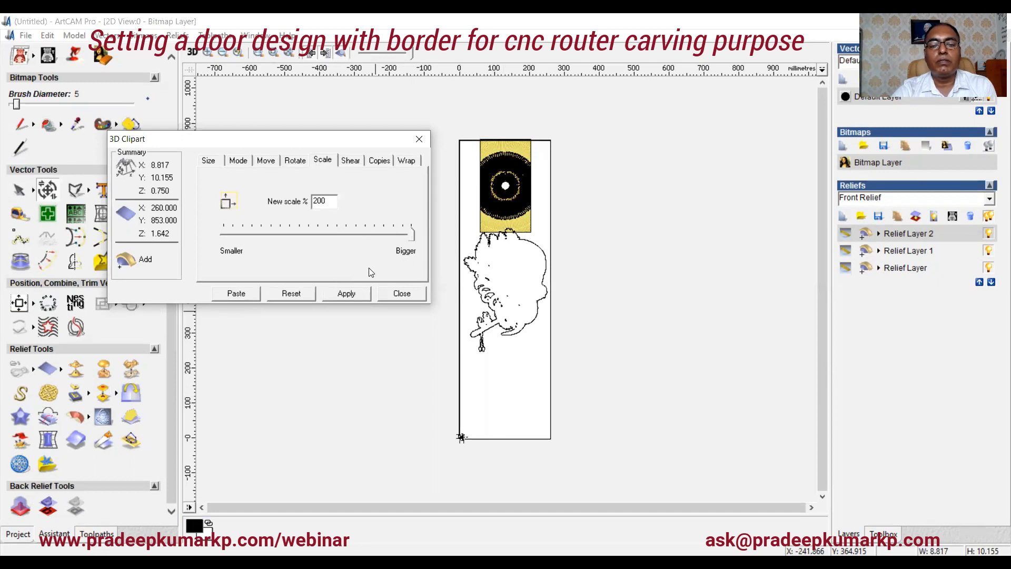
{"action": "left_click", "coordinate": [336, 294]}
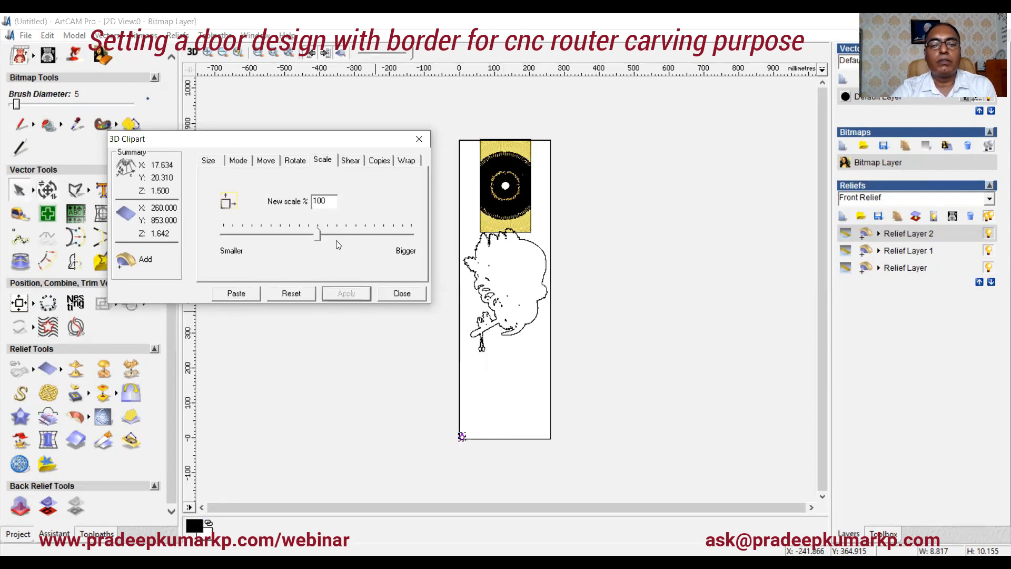
{"action": "left_click_drag", "start_coordinate": [318, 235], "coordinate": [382, 237]}
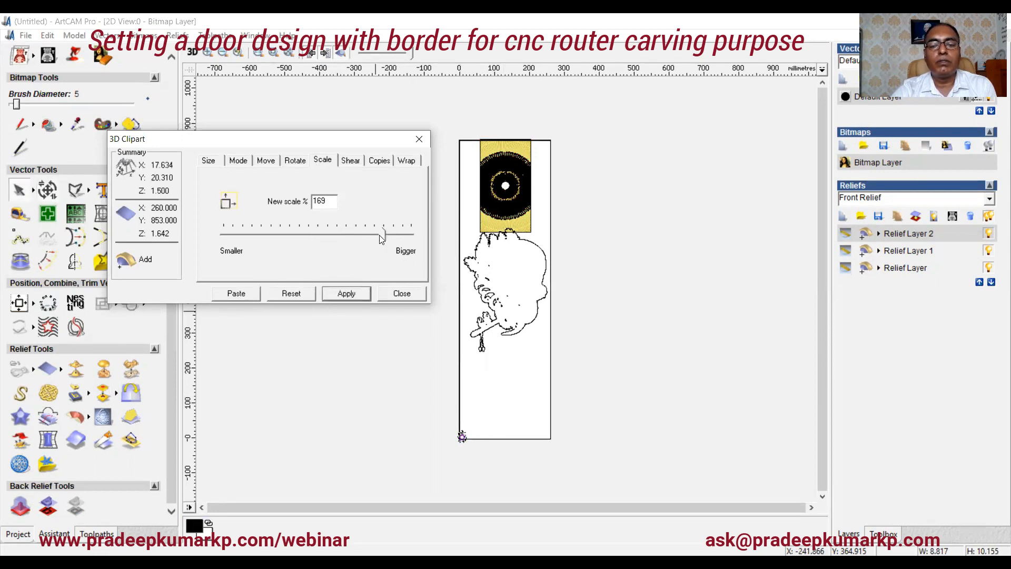
{"action": "left_click", "coordinate": [355, 295]}
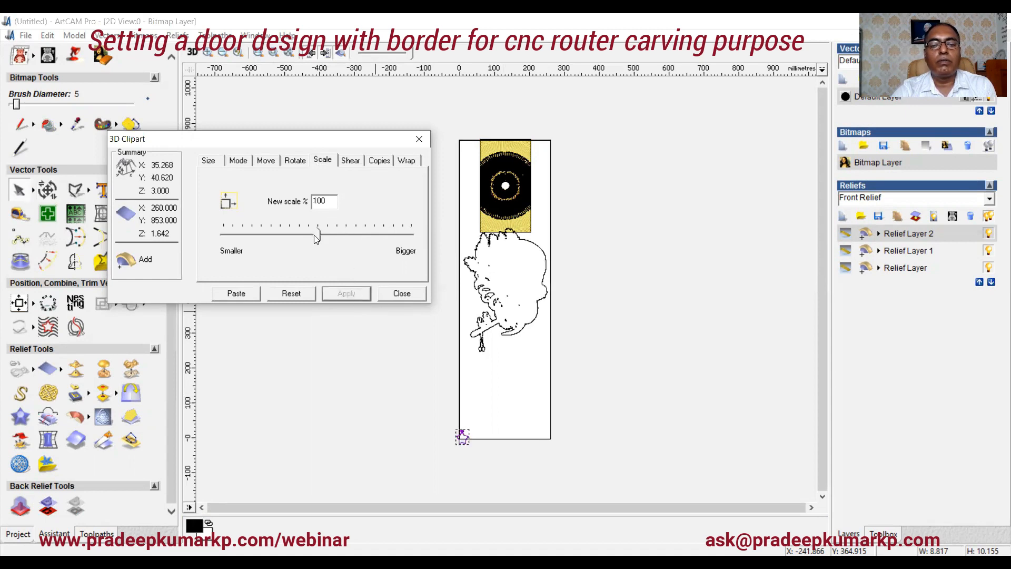
{"action": "left_click_drag", "start_coordinate": [316, 235], "coordinate": [413, 235]}
{"action": "left_click", "coordinate": [345, 293]}
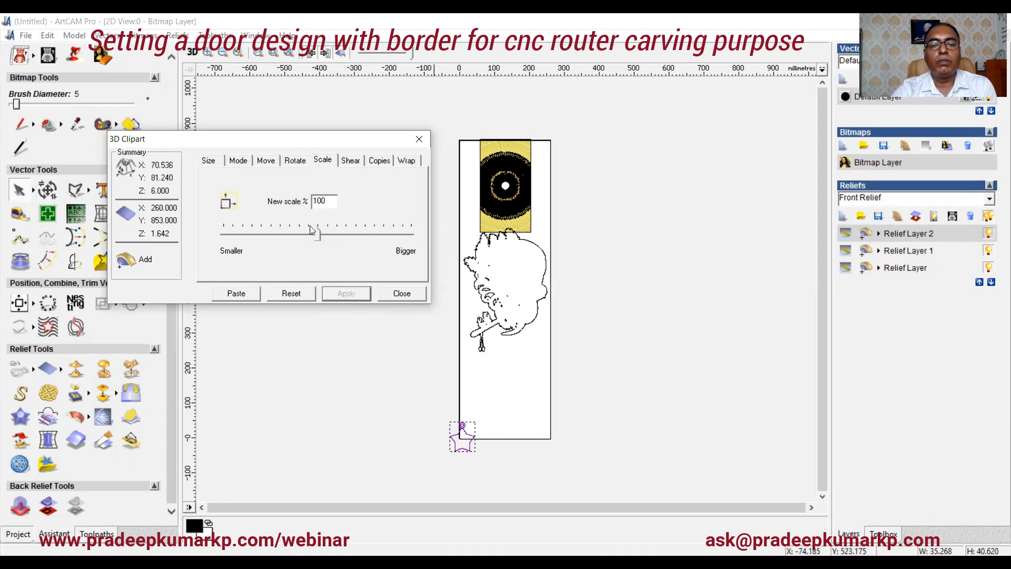
Step: Set the pendant's scale to 2000% and apply, then reduce it to 16% and apply
{"action": "double_click", "coordinate": [316, 201]}
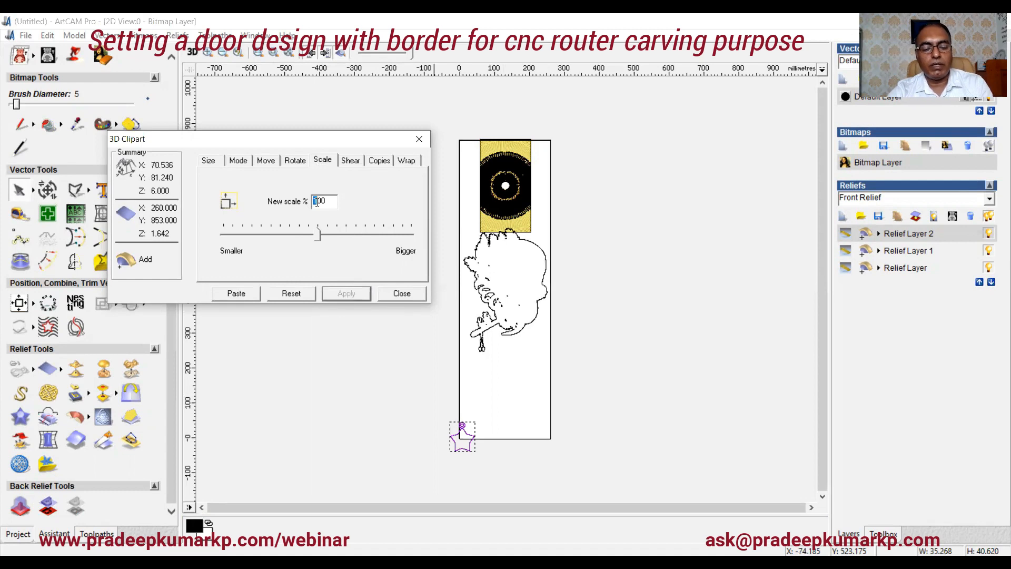
{"action": "type", "text": "2000"}
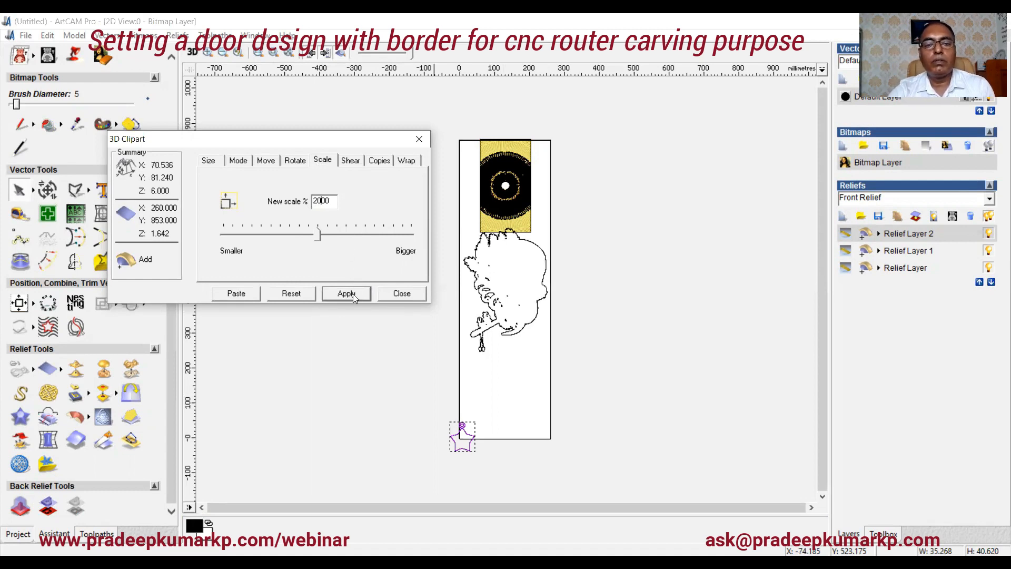
{"action": "left_click", "coordinate": [353, 294]}
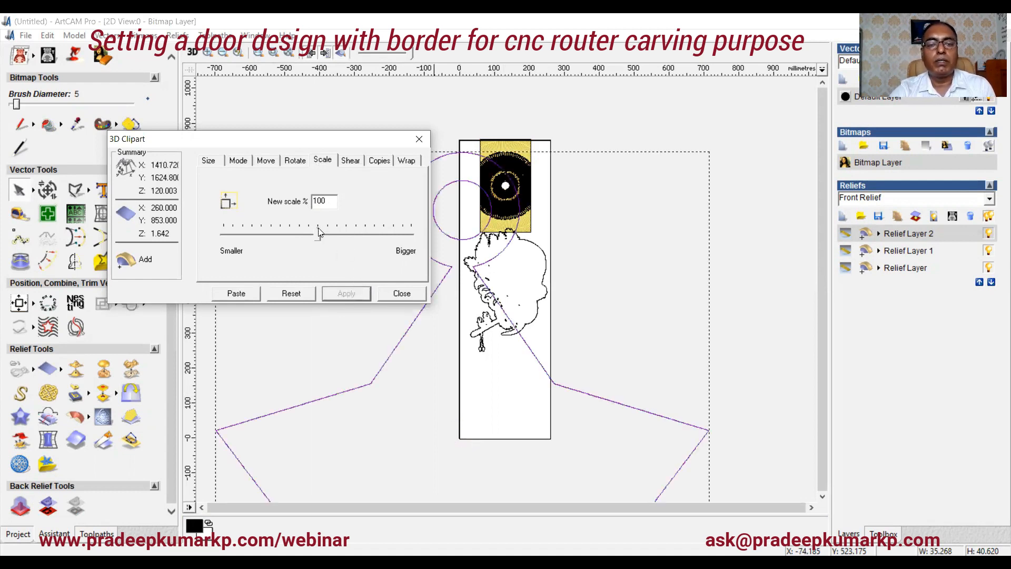
{"action": "left_click_drag", "start_coordinate": [316, 236], "coordinate": [238, 248]}
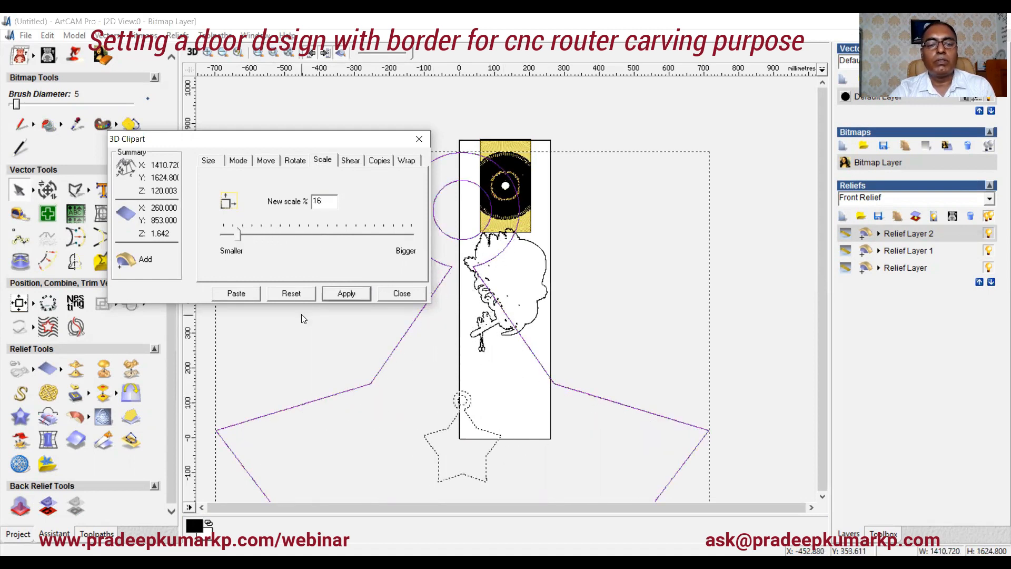
{"action": "left_click", "coordinate": [350, 295]}
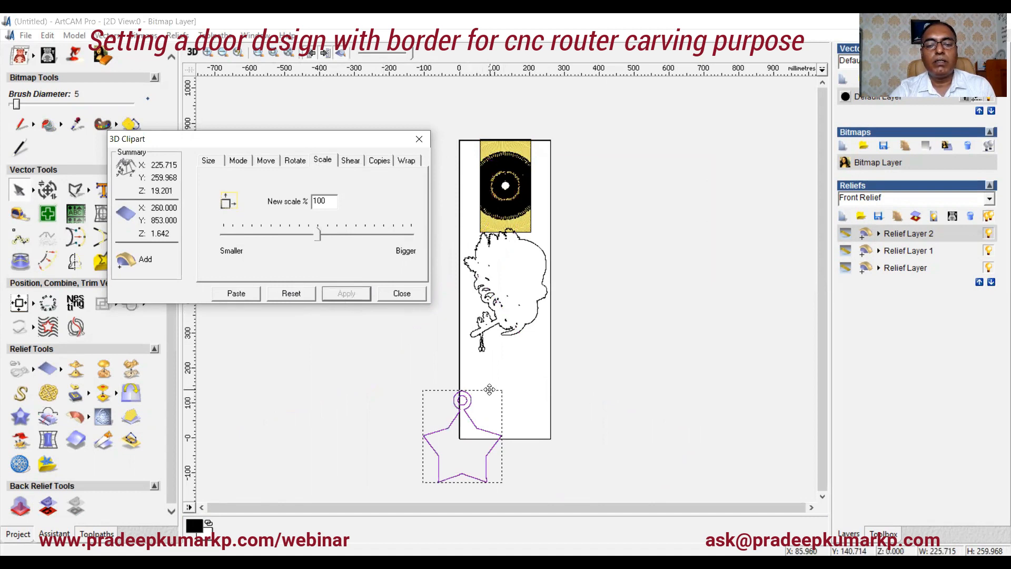
Step: Move the pendant into the bottom of the panel below the Krishna relief and paste it
{"action": "left_click_drag", "start_coordinate": [489, 389], "coordinate": [533, 341]}
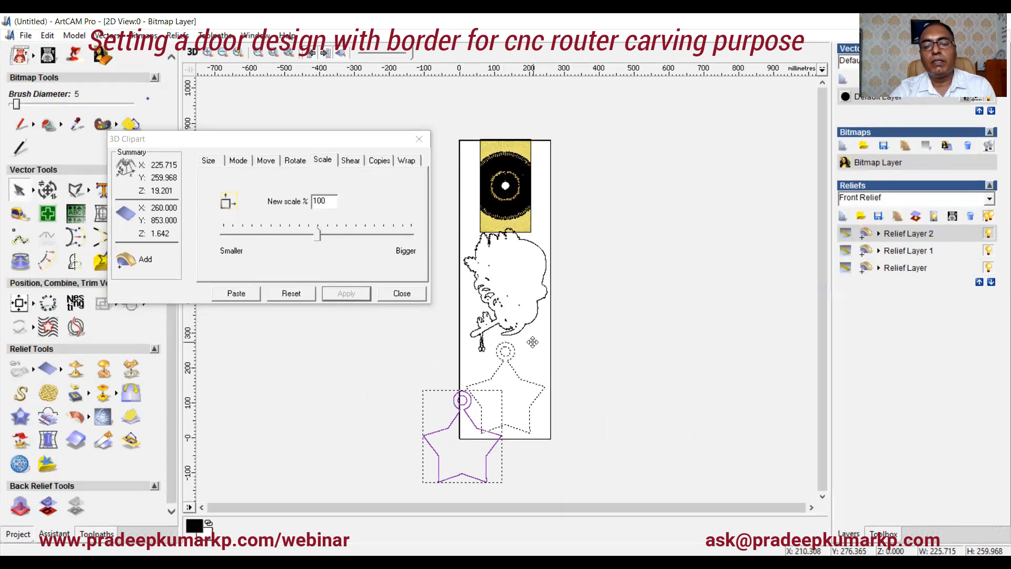
{"action": "left_click_drag", "start_coordinate": [533, 342], "coordinate": [533, 342]}
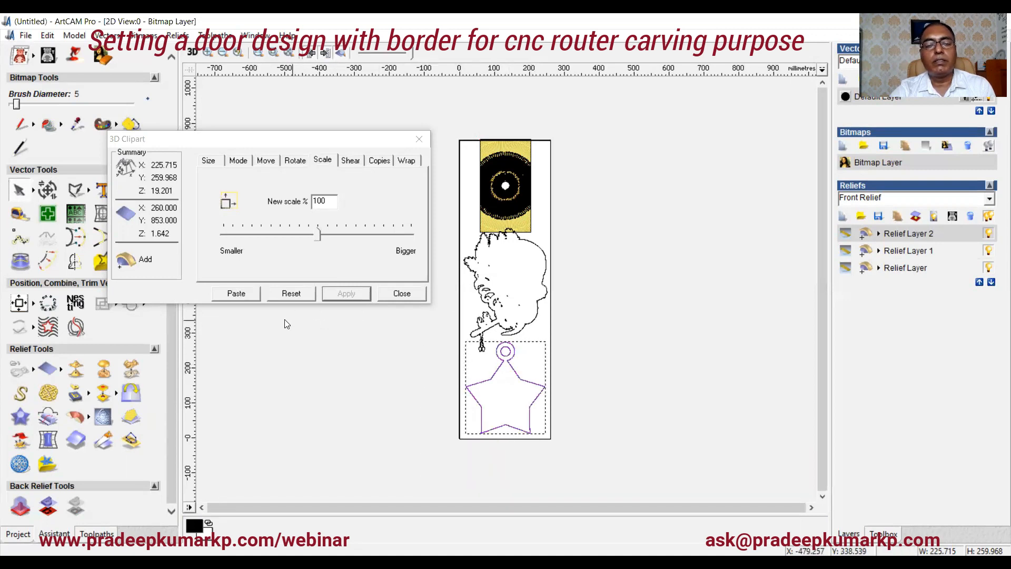
{"action": "left_click", "coordinate": [411, 297]}
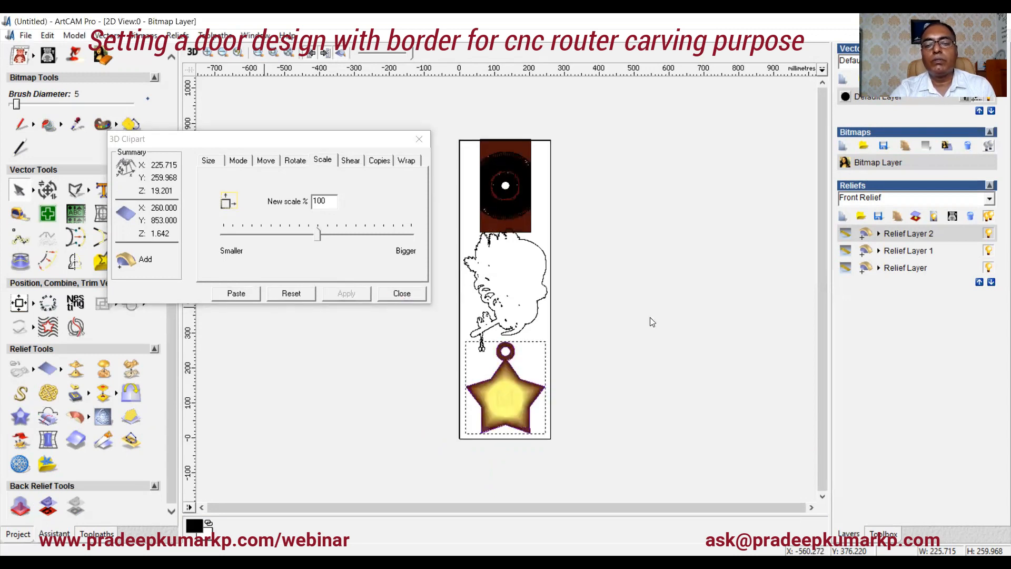
Step: Select each relief layer in turn to review what it contains
{"action": "left_click", "coordinate": [921, 255]}
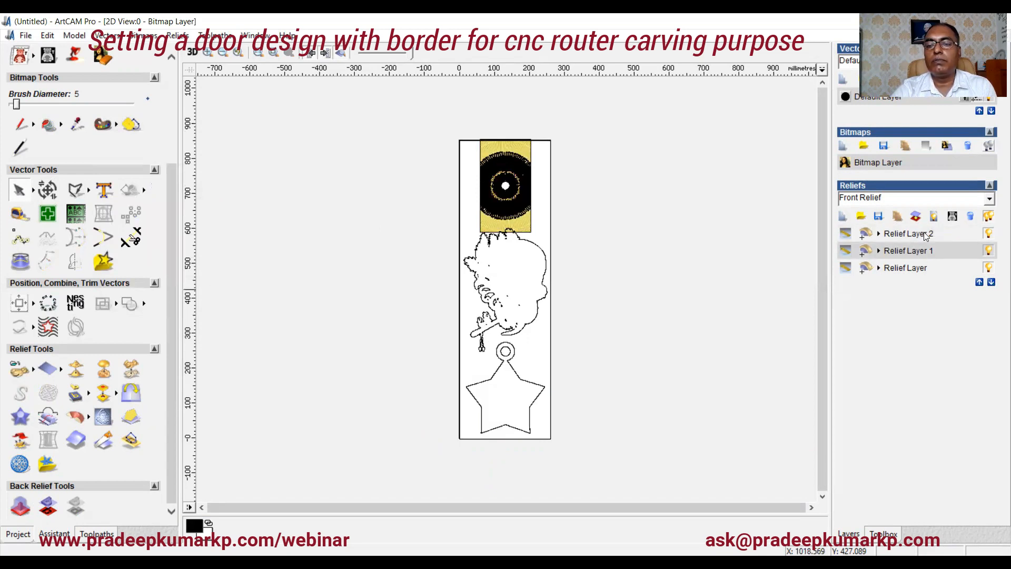
{"action": "left_click", "coordinate": [921, 269]}
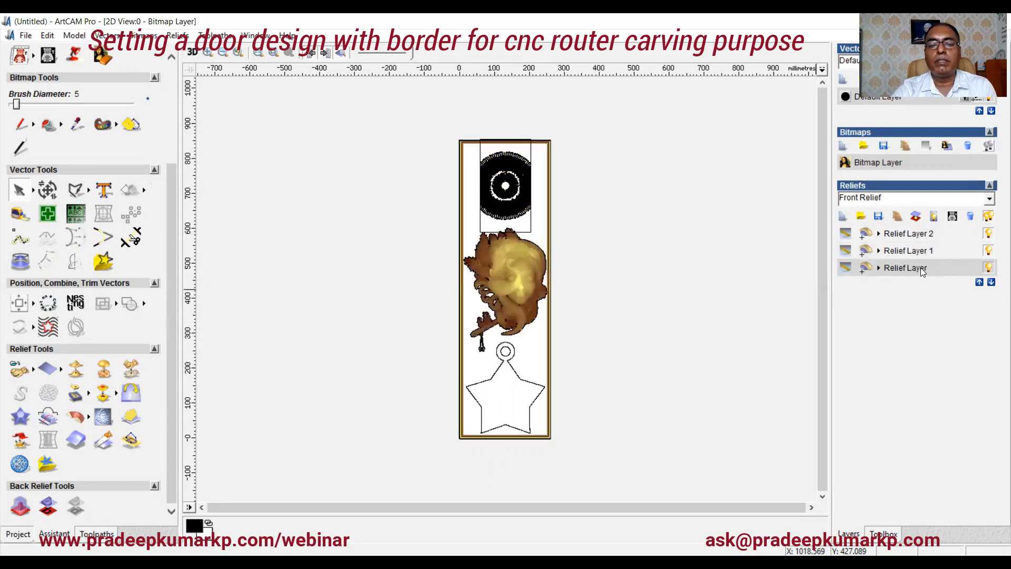
{"action": "left_click", "coordinate": [922, 251]}
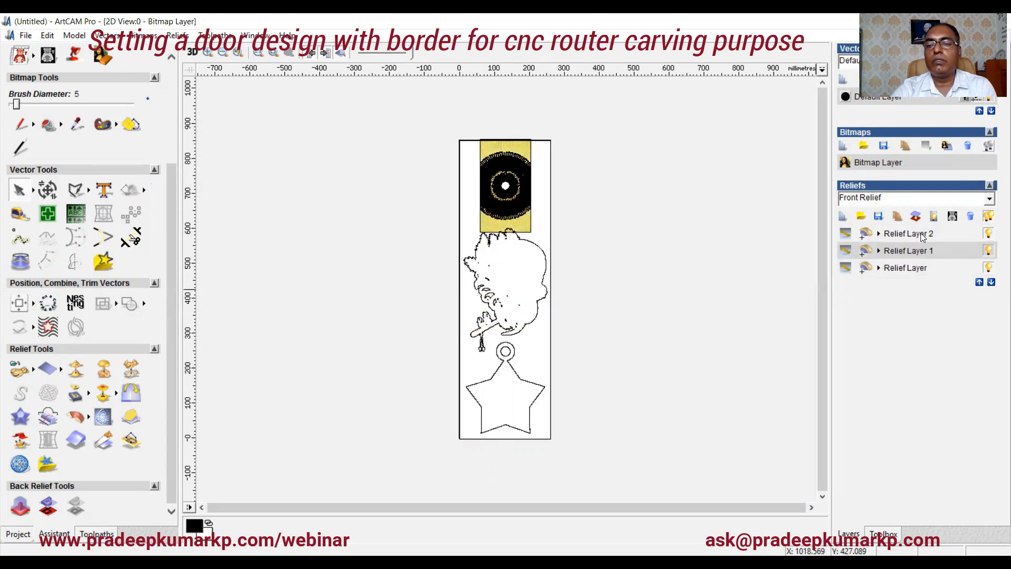
Step: Review the relief layers and inspect the combined panel relief in the 3D view from several angles
{"action": "left_click", "coordinate": [921, 233]}
{"action": "left_click", "coordinate": [919, 251]}
{"action": "left_click", "coordinate": [916, 268]}
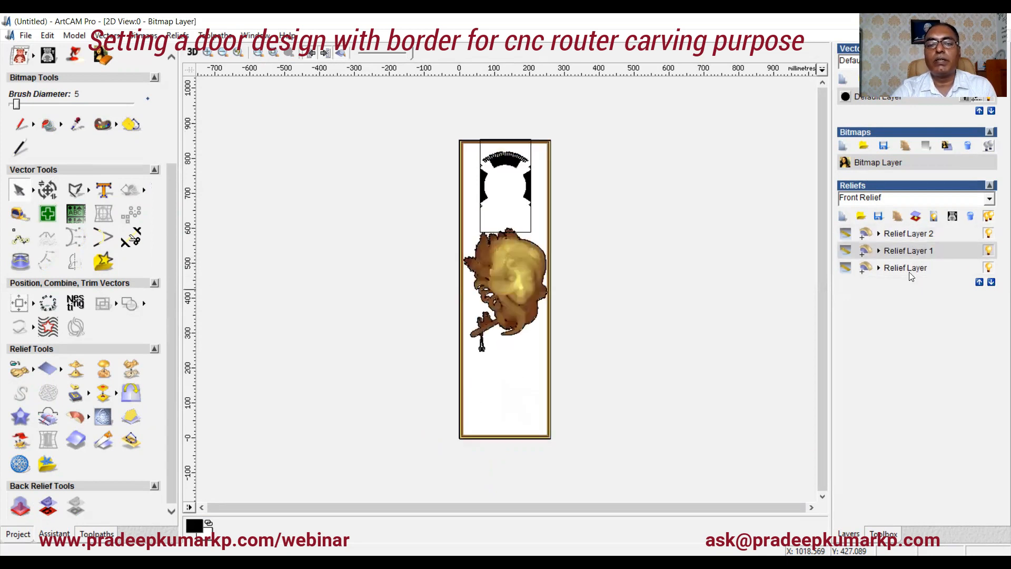
{"action": "left_click", "coordinate": [192, 53]}
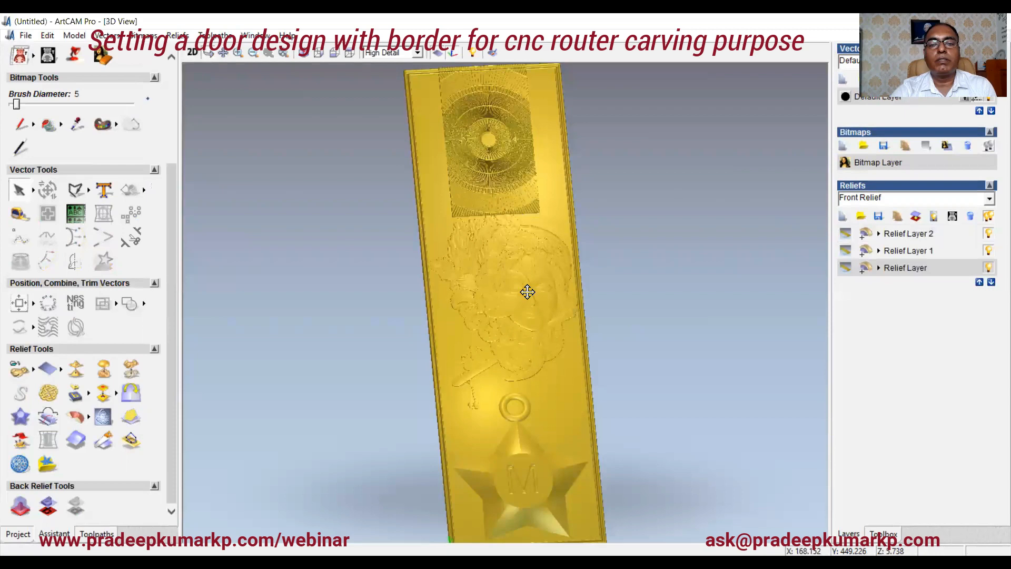
{"action": "left_click_drag", "start_coordinate": [527, 292], "coordinate": [518, 245]}
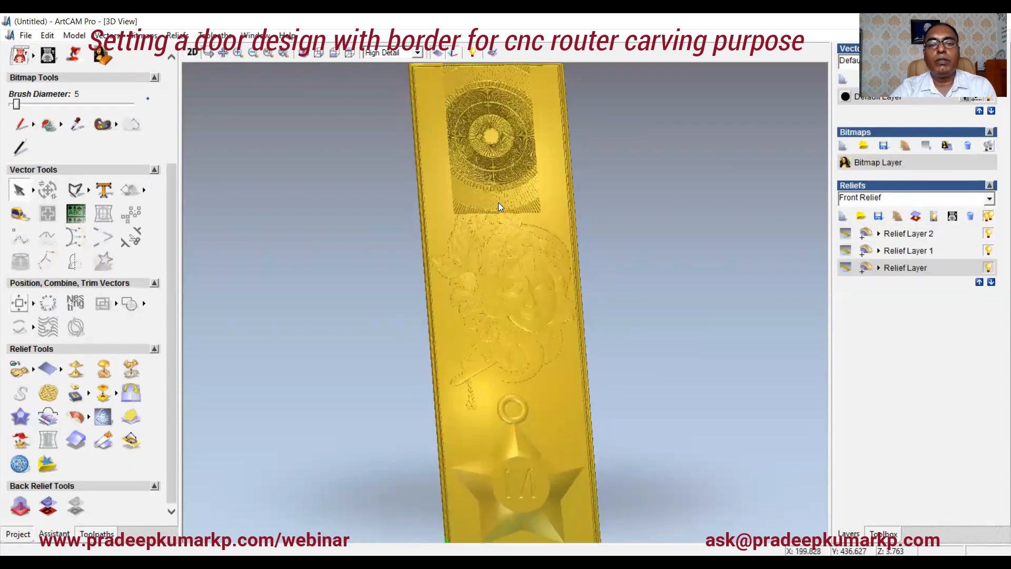
{"action": "left_click_drag", "start_coordinate": [498, 203], "coordinate": [469, 227]}
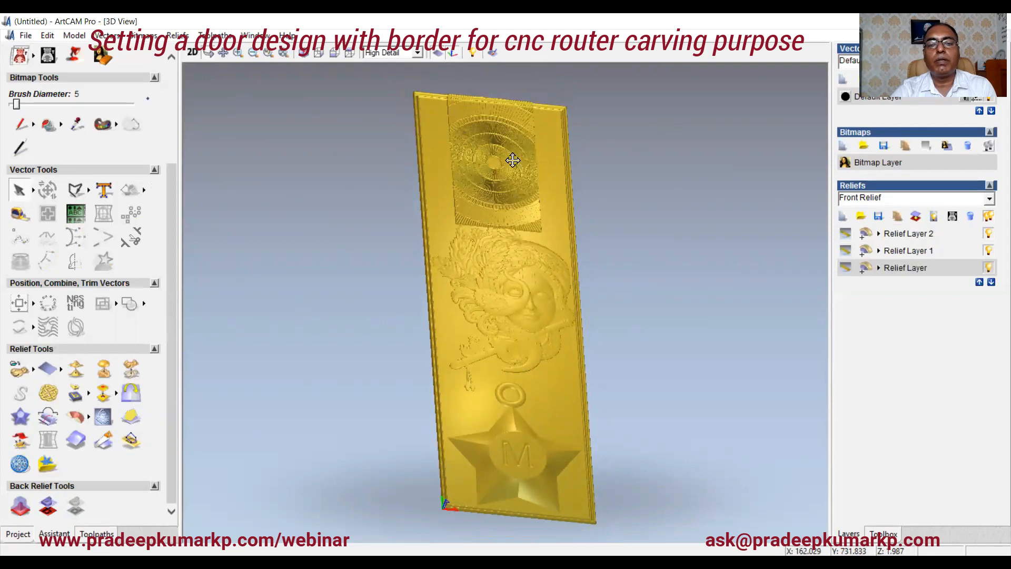
{"action": "left_click_drag", "start_coordinate": [512, 216], "coordinate": [552, 248]}
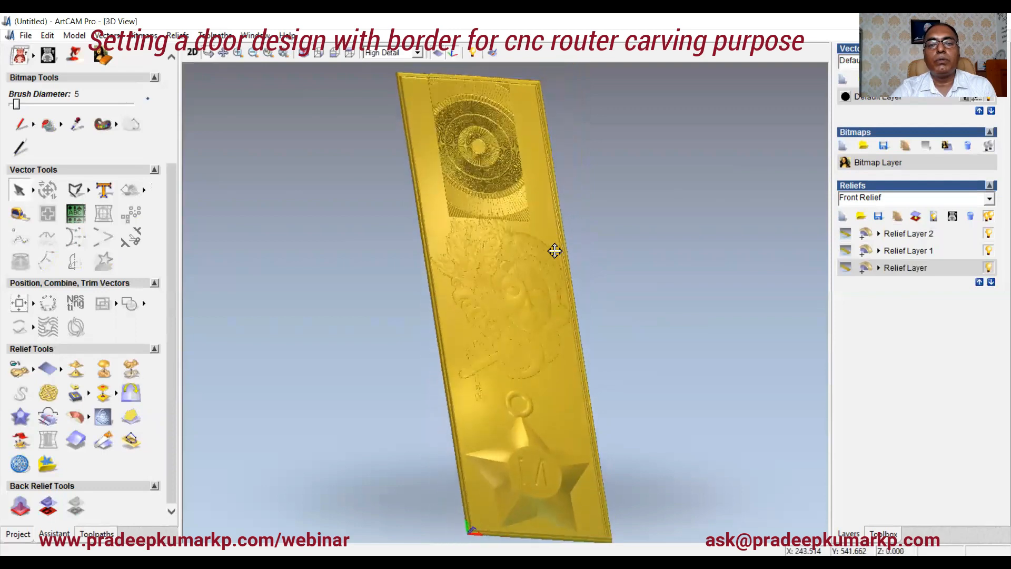
{"action": "left_click", "coordinate": [191, 54]}
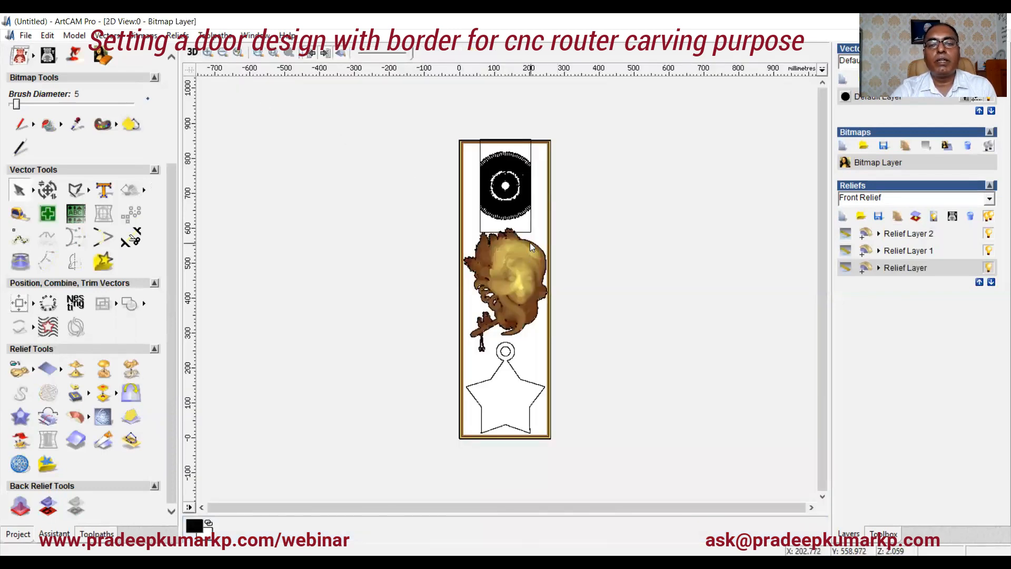
Step: On Relief Layer 1, draw a 10-point star centred on the round relief with radii of about 115 mm and 88 mm
{"action": "scroll", "coordinate": [530, 242], "scroll_direction": "up", "scroll_amount": 2}
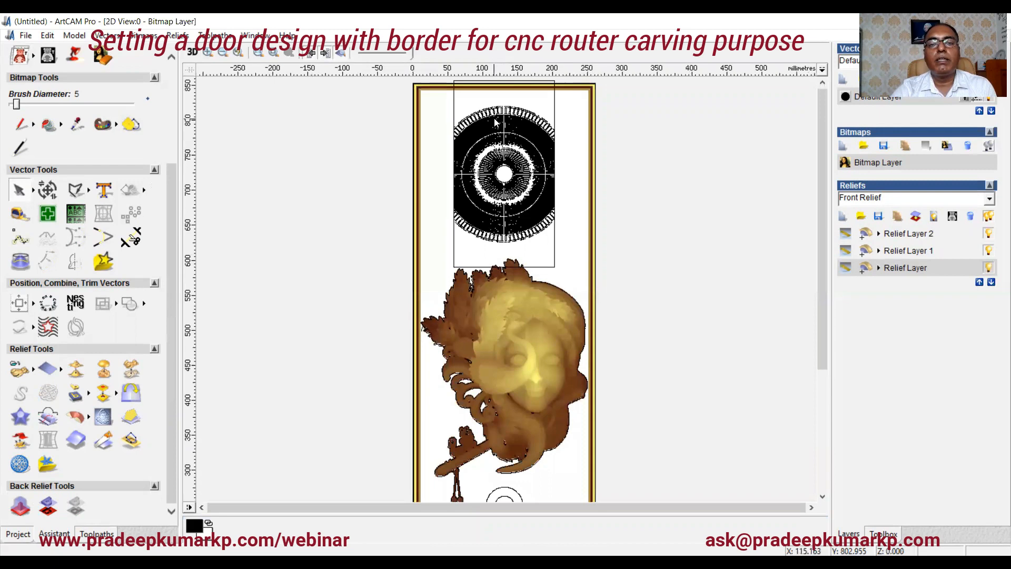
{"action": "scroll", "coordinate": [495, 122], "scroll_direction": "up", "scroll_amount": 2}
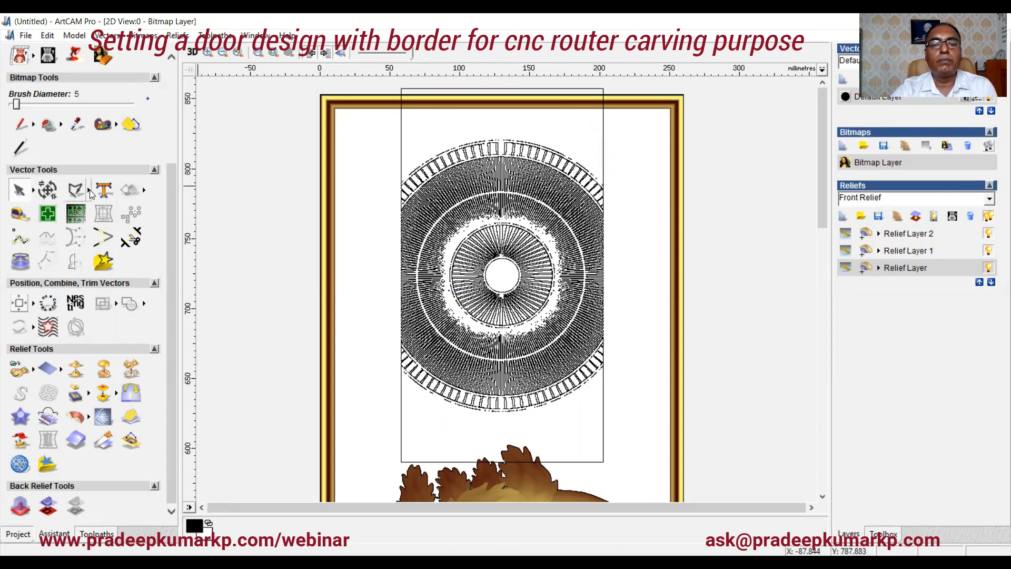
{"action": "left_click", "coordinate": [909, 253]}
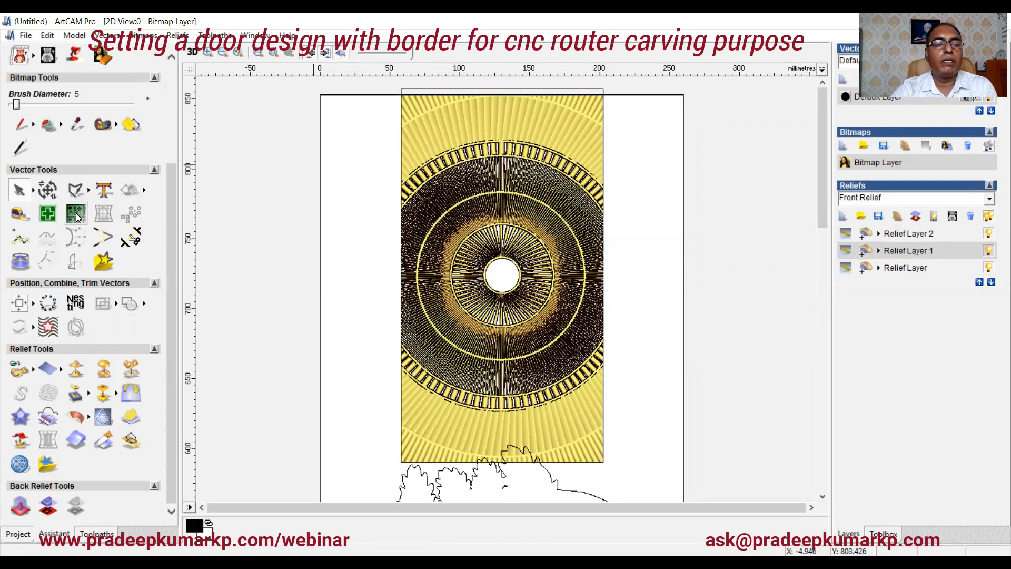
{"action": "left_click", "coordinate": [89, 187]}
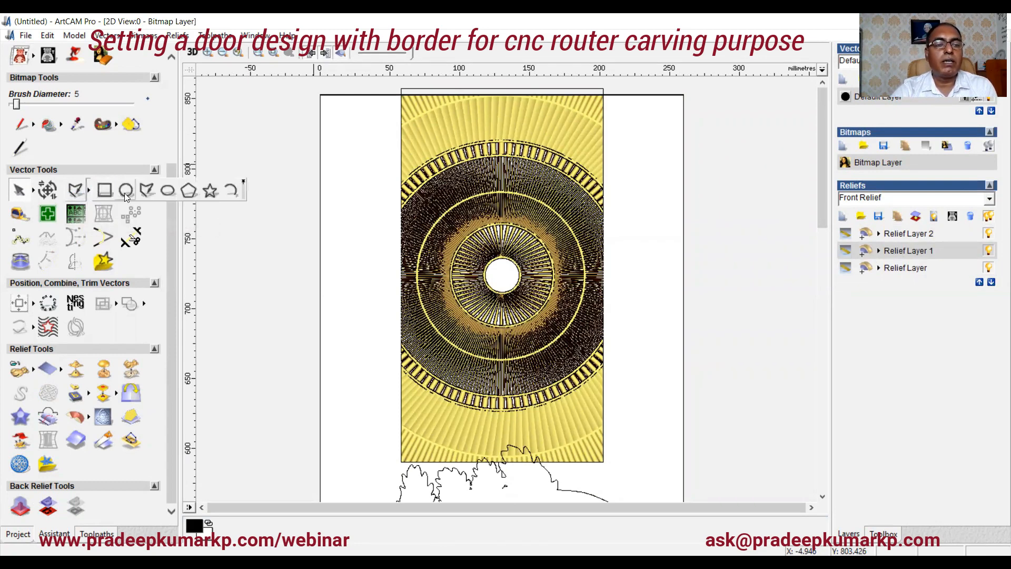
{"action": "left_click", "coordinate": [210, 191]}
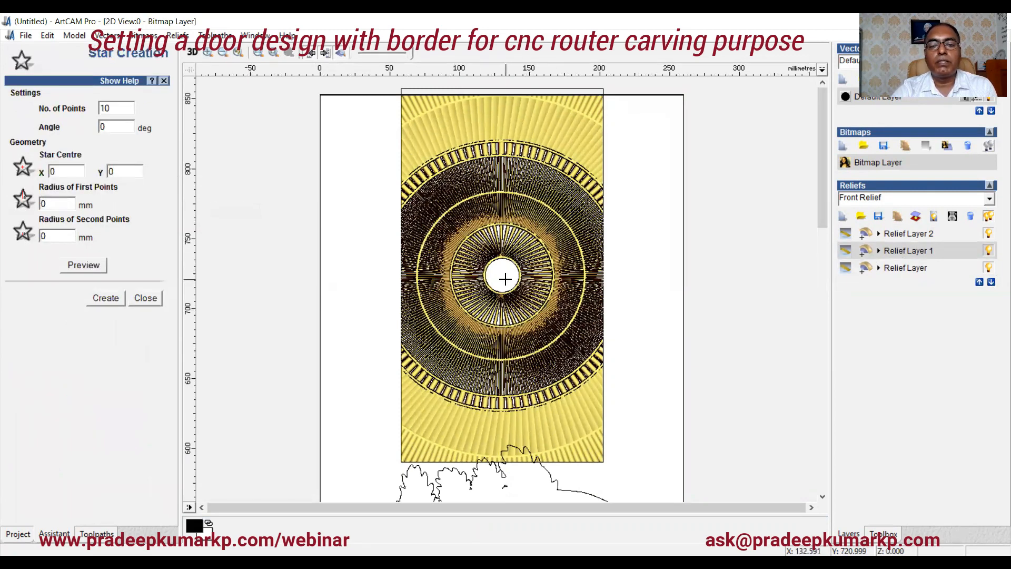
{"action": "left_click_drag", "start_coordinate": [502, 276], "coordinate": [431, 419]}
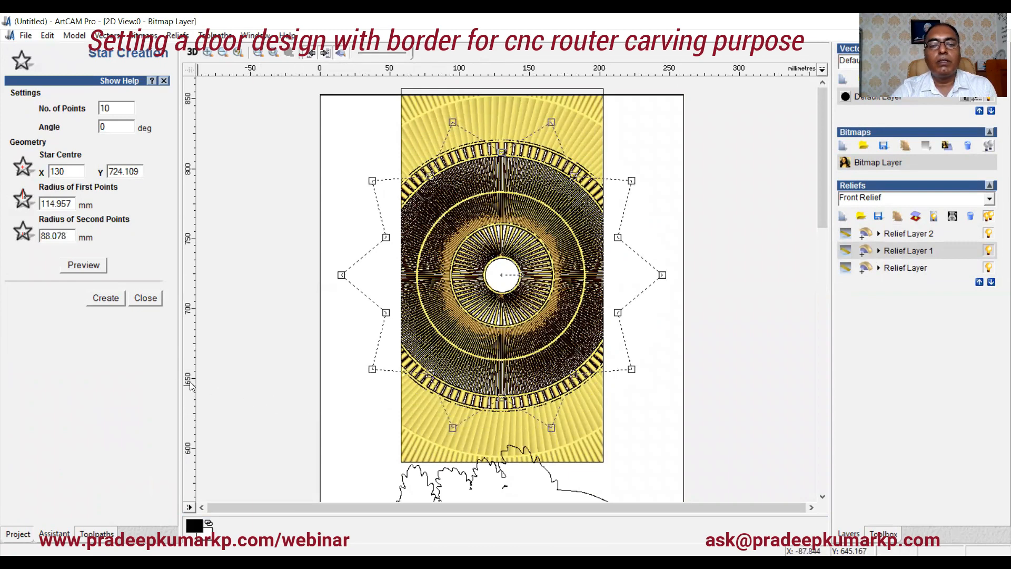
{"action": "left_click", "coordinate": [120, 298]}
{"action": "left_click", "coordinate": [145, 298]}
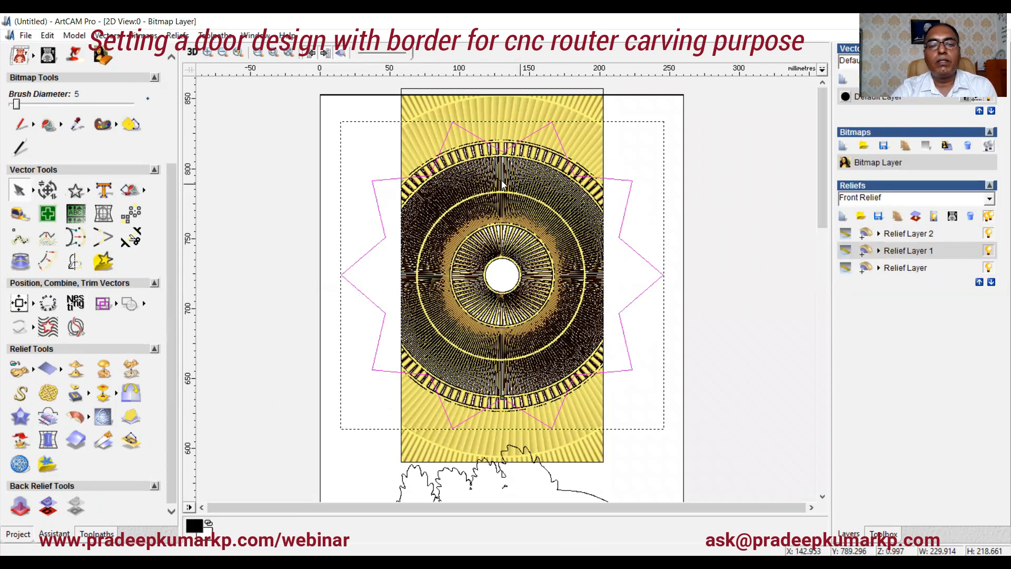
Step: Add the star vector as a relief shape with the Shape Editor and refresh the shaded view
{"action": "right_click", "coordinate": [382, 180]}
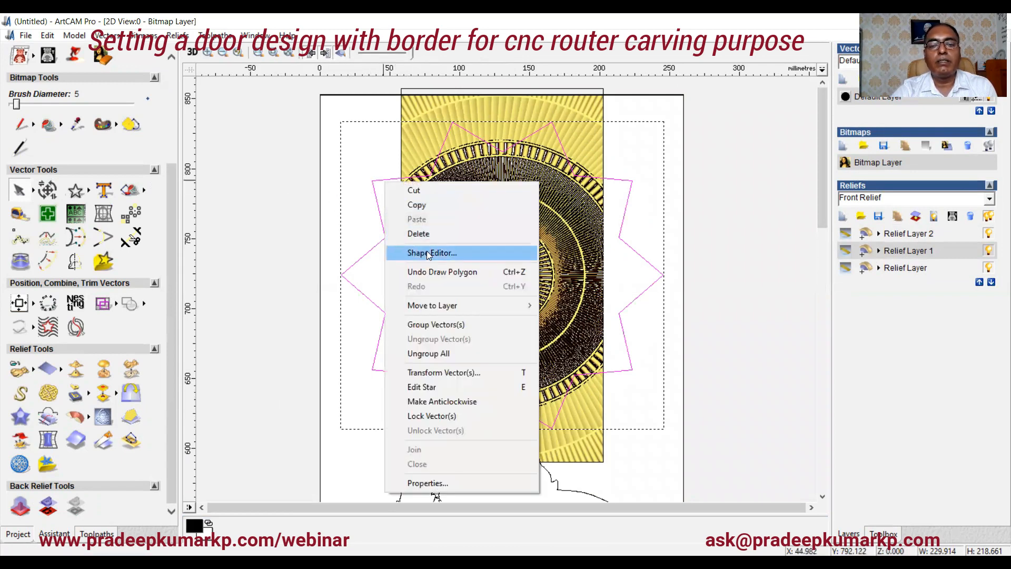
{"action": "left_click", "coordinate": [427, 252]}
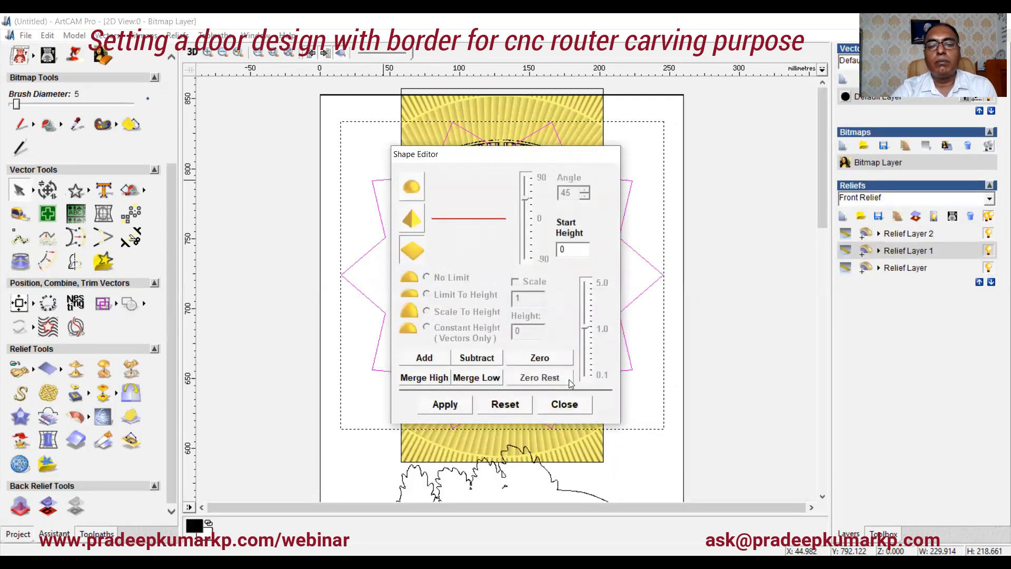
{"action": "left_click", "coordinate": [588, 408]}
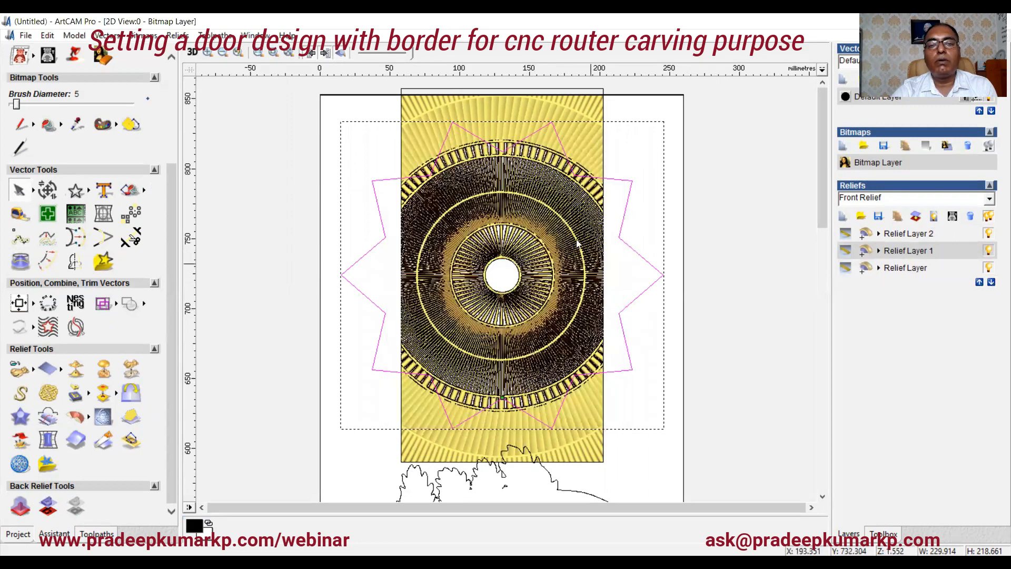
{"action": "left_click", "coordinate": [341, 54]}
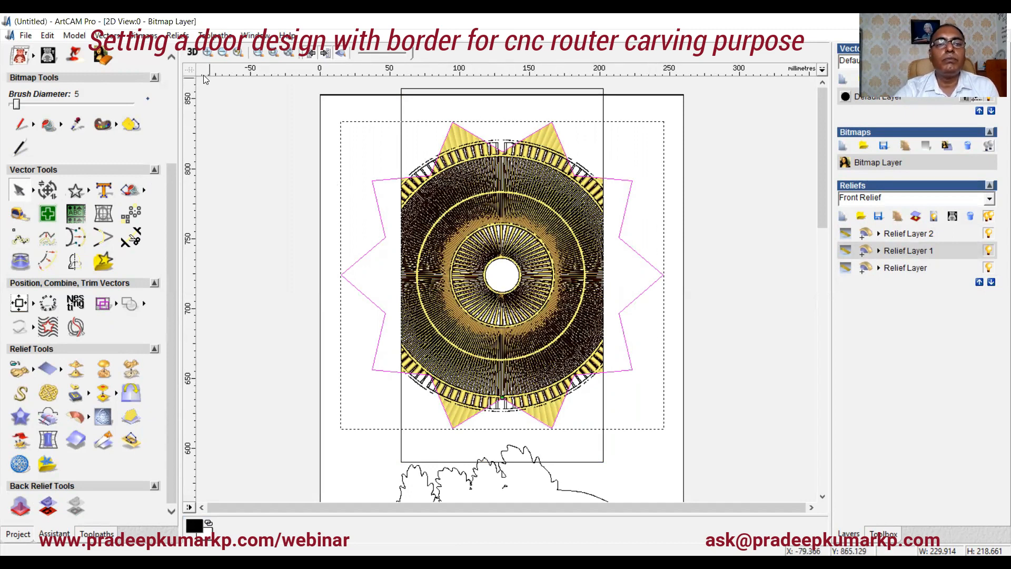
Step: Inspect the round relief with its new star points in the 3D view and the zoomed 2D view
{"action": "left_click", "coordinate": [190, 53]}
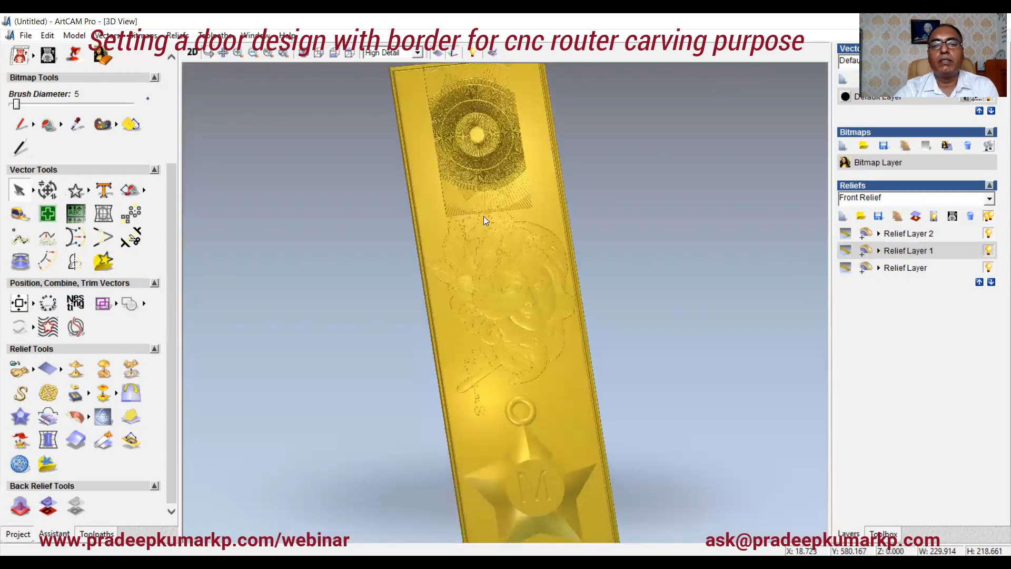
{"action": "mouse_move", "coordinate": [628, 230]}
{"action": "left_mouse_down"}
{"action": "mouse_move", "coordinate": [634, 205]}
{"action": "mouse_move", "coordinate": [638, 228]}
{"action": "left_mouse_up"}
{"action": "left_click", "coordinate": [192, 52]}
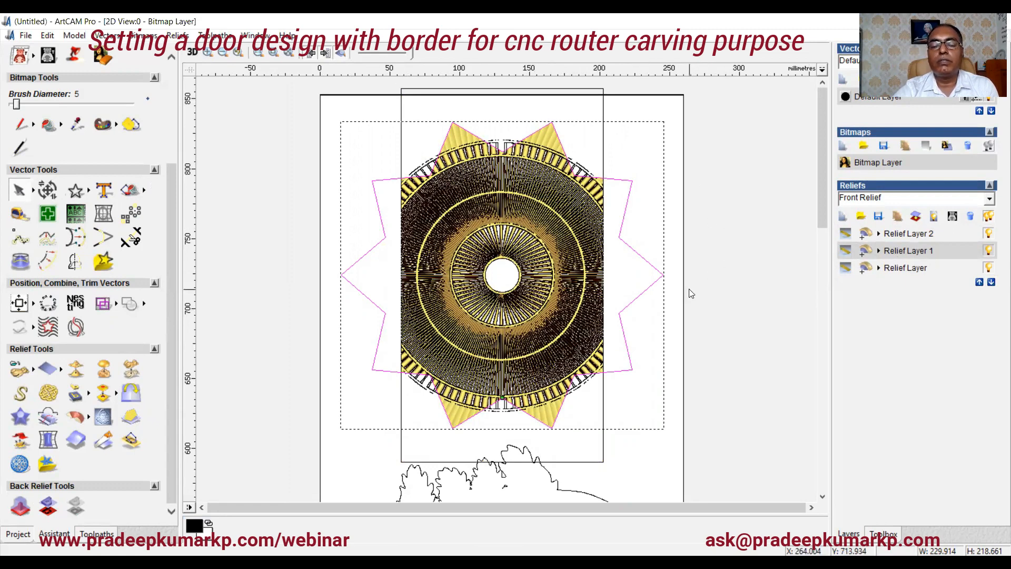
{"action": "scroll", "coordinate": [643, 293], "scroll_direction": "down", "scroll_amount": 1}
{"action": "scroll", "coordinate": [546, 237], "scroll_direction": "up", "scroll_amount": 1}
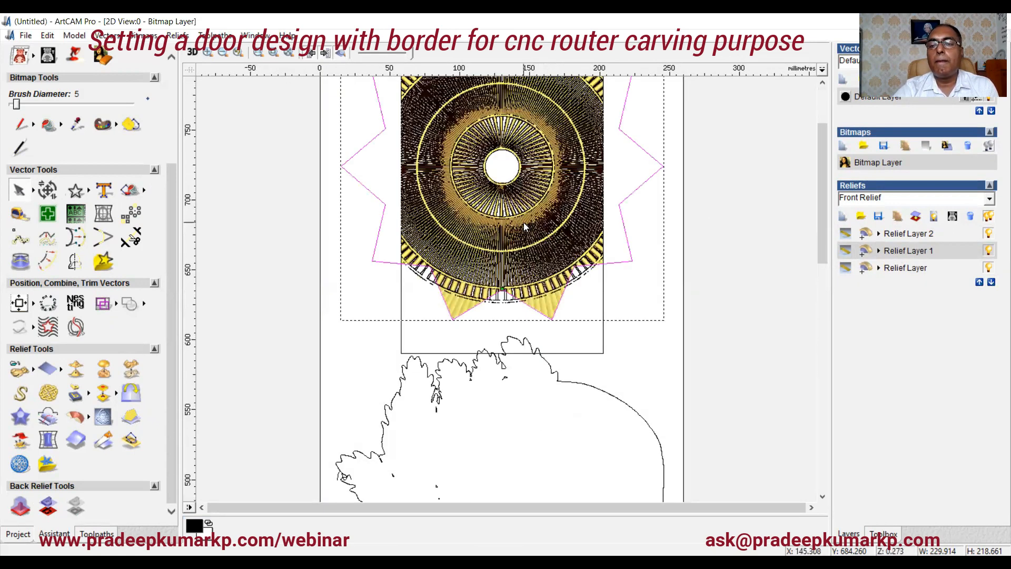
{"action": "scroll", "coordinate": [523, 222], "scroll_direction": "down", "scroll_amount": 1}
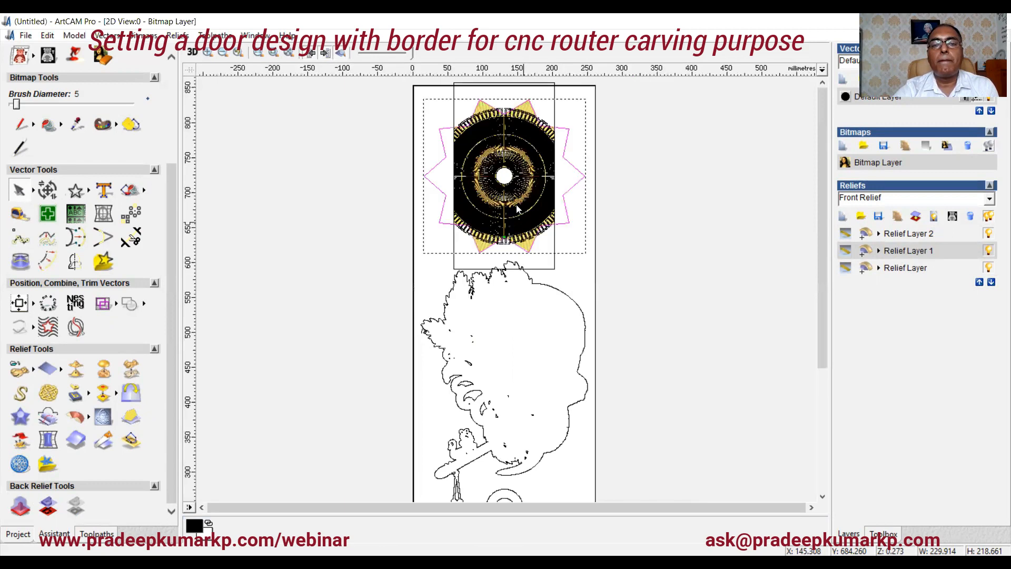
{"action": "left_click", "coordinate": [193, 53]}
{"action": "scroll", "coordinate": [476, 159], "scroll_direction": "up", "scroll_amount": 3}
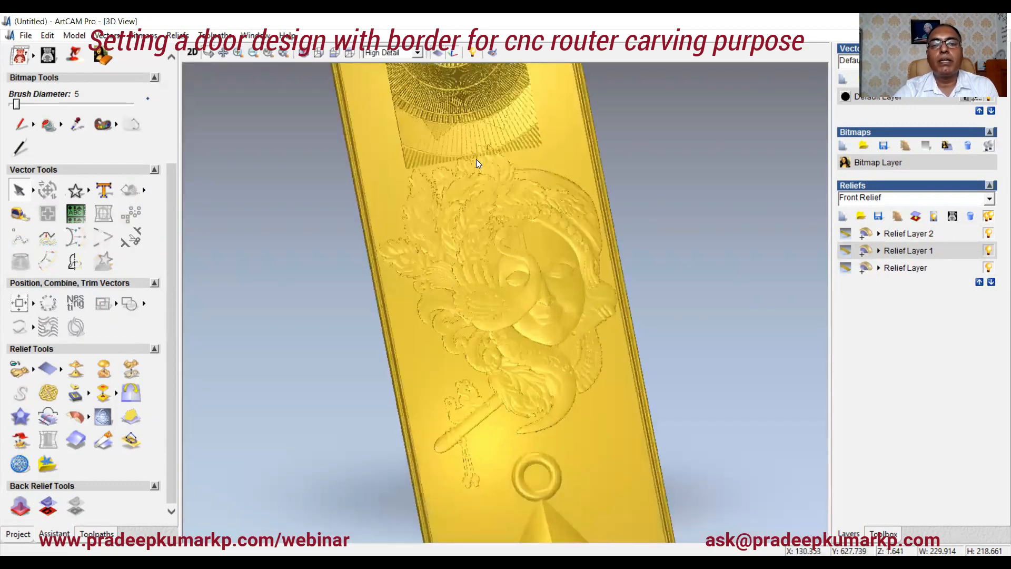
{"action": "left_click_drag", "start_coordinate": [478, 151], "coordinate": [575, 300]}
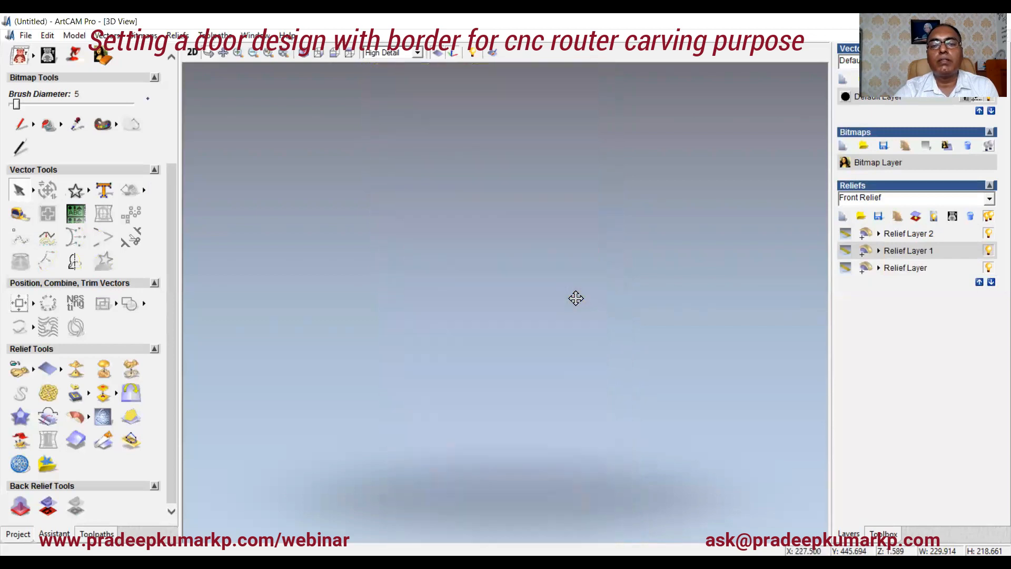
Step: Select Relief Layer 2 and inspect the combined panel relief in the 3D view from several angles and zooms
{"action": "left_click", "coordinate": [931, 234]}
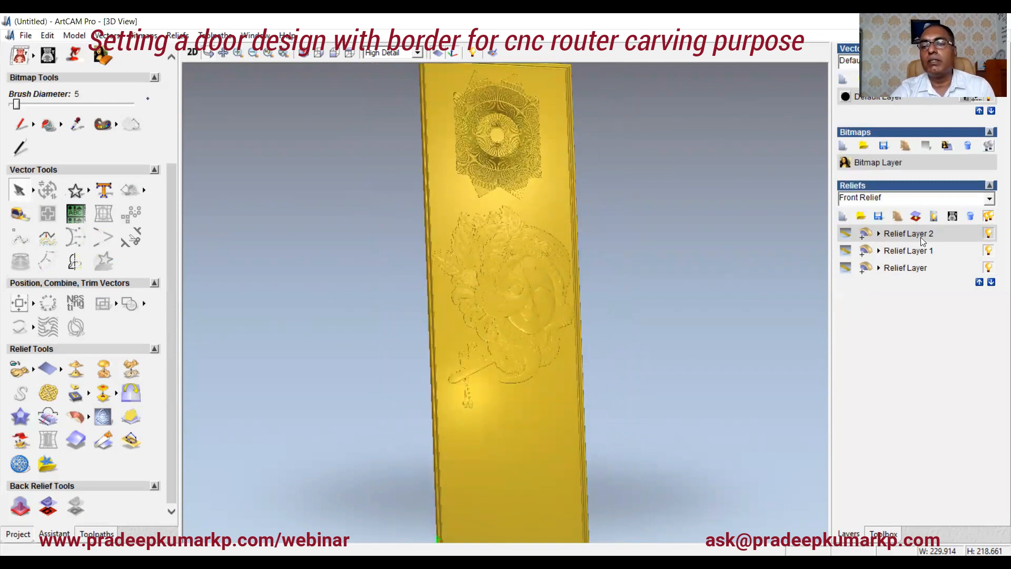
{"action": "left_click_drag", "start_coordinate": [484, 289], "coordinate": [478, 193]}
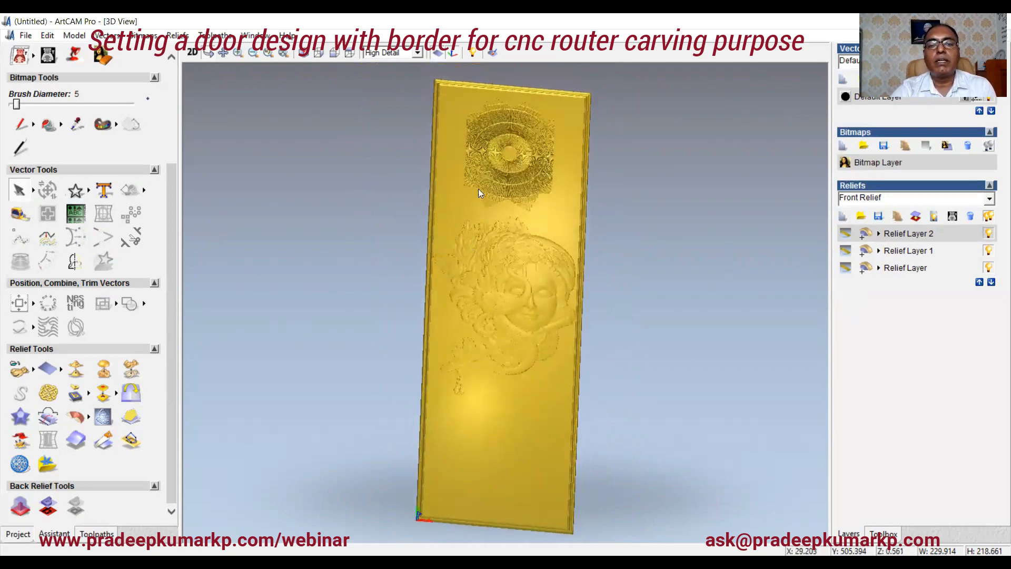
{"action": "scroll", "coordinate": [485, 166], "scroll_direction": "up", "scroll_amount": 2}
{"action": "scroll", "coordinate": [507, 131], "scroll_direction": "down", "scroll_amount": 1}
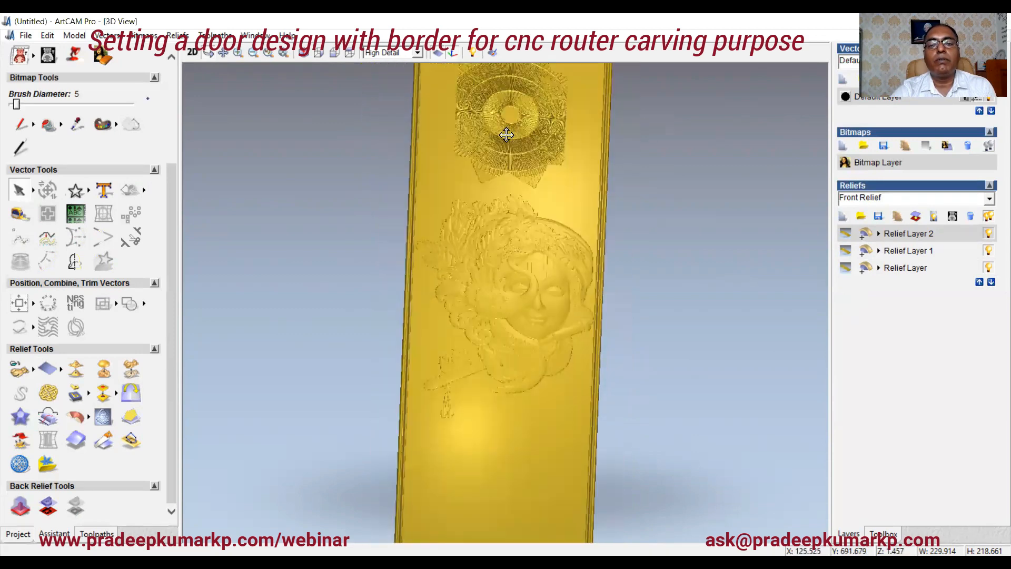
{"action": "scroll", "coordinate": [509, 357], "scroll_direction": "down", "scroll_amount": 1}
{"action": "scroll", "coordinate": [514, 413], "scroll_direction": "up", "scroll_amount": 1}
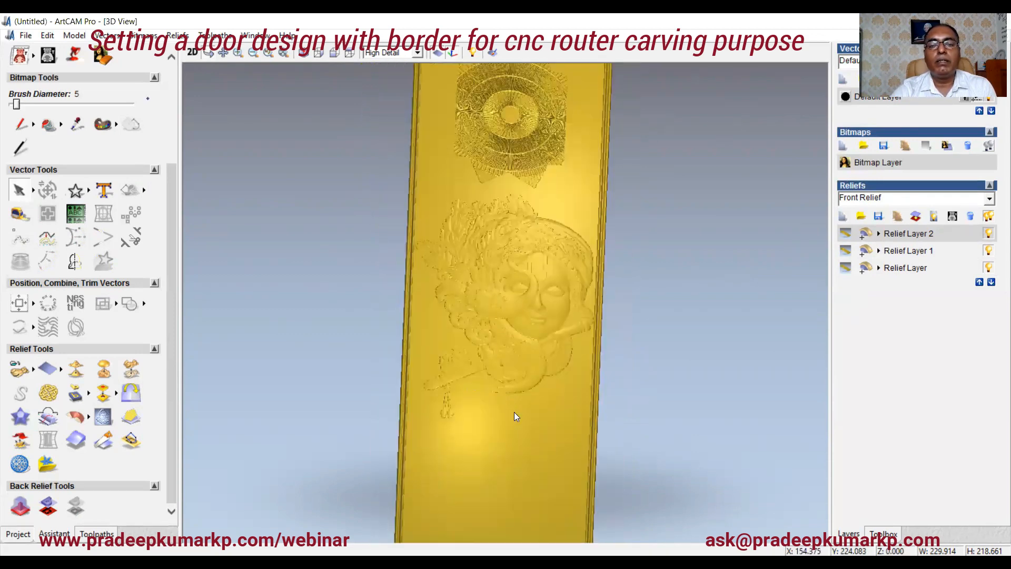
{"action": "scroll", "coordinate": [514, 412], "scroll_direction": "down", "scroll_amount": 1}
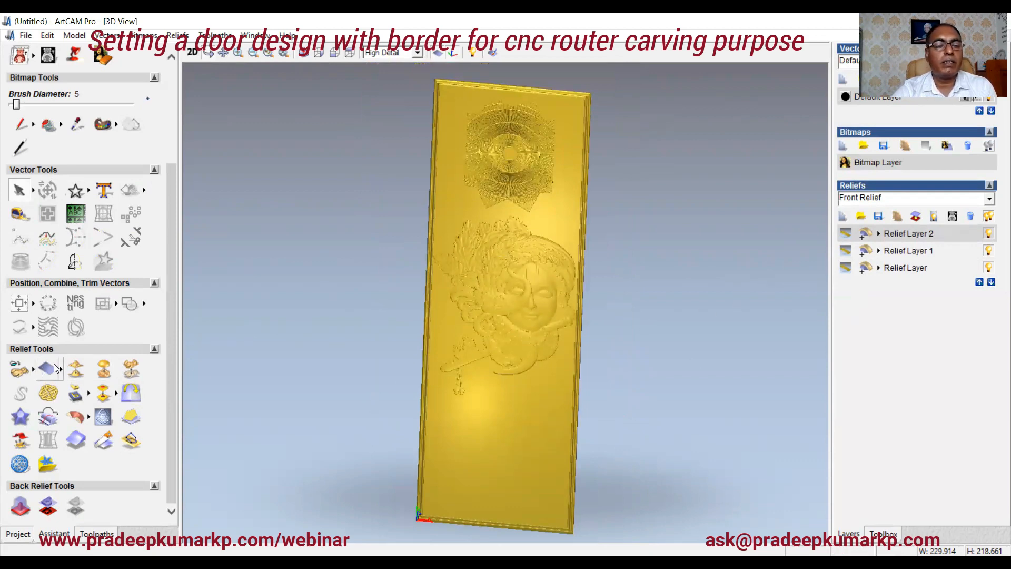
Step: Open the pendant relief file from the designs folder as 3D clipart for pasting onto Relief Layer 2
{"action": "left_click", "coordinate": [23, 371]}
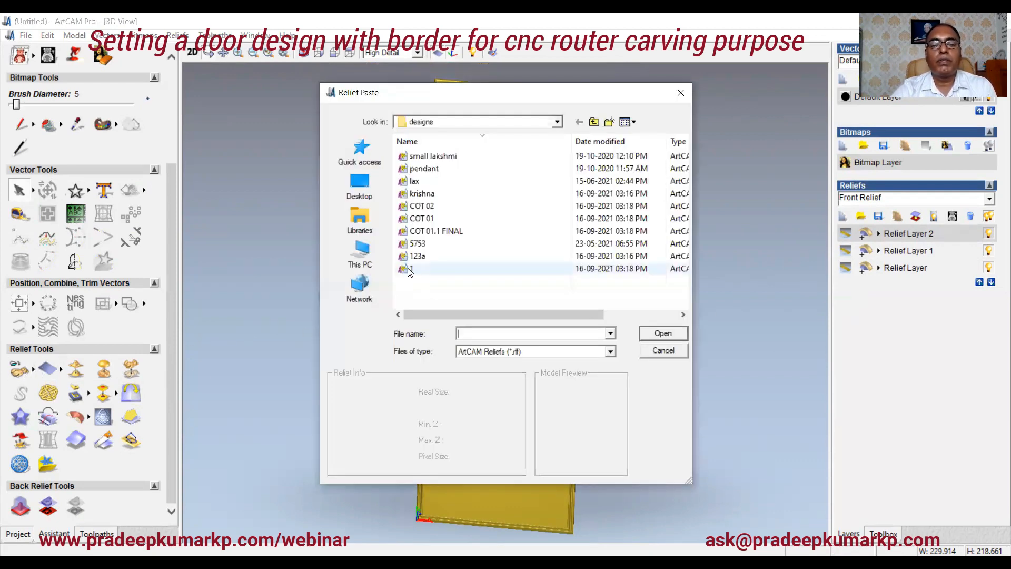
{"action": "left_click", "coordinate": [410, 269]}
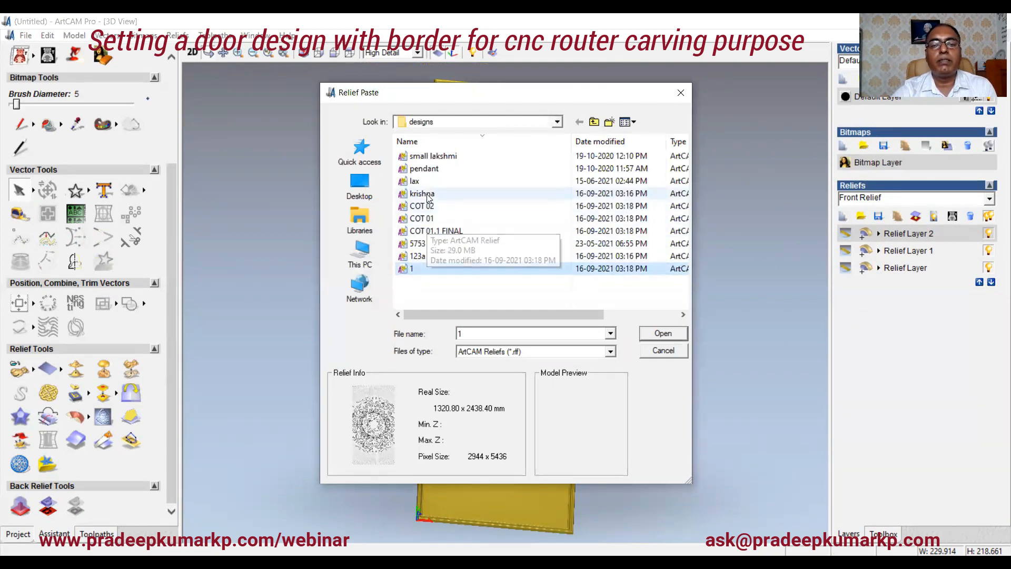
{"action": "left_click", "coordinate": [429, 156]}
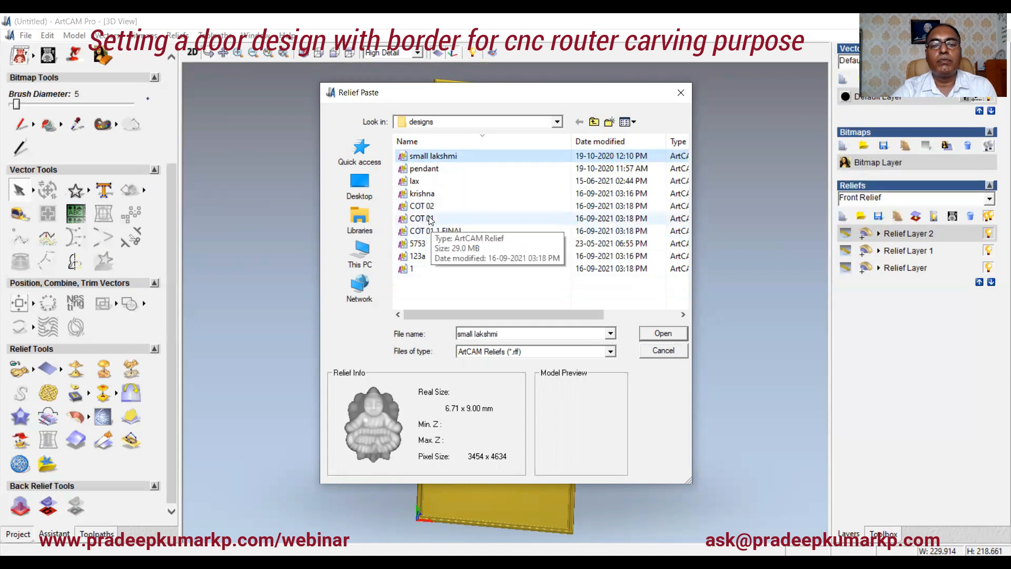
{"action": "left_click", "coordinate": [417, 244]}
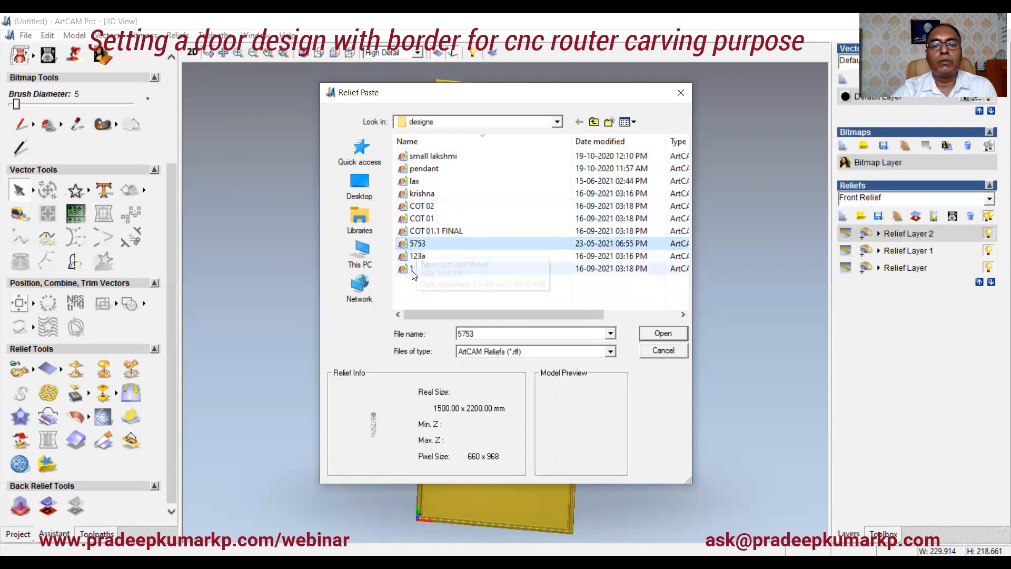
{"action": "left_click", "coordinate": [416, 259]}
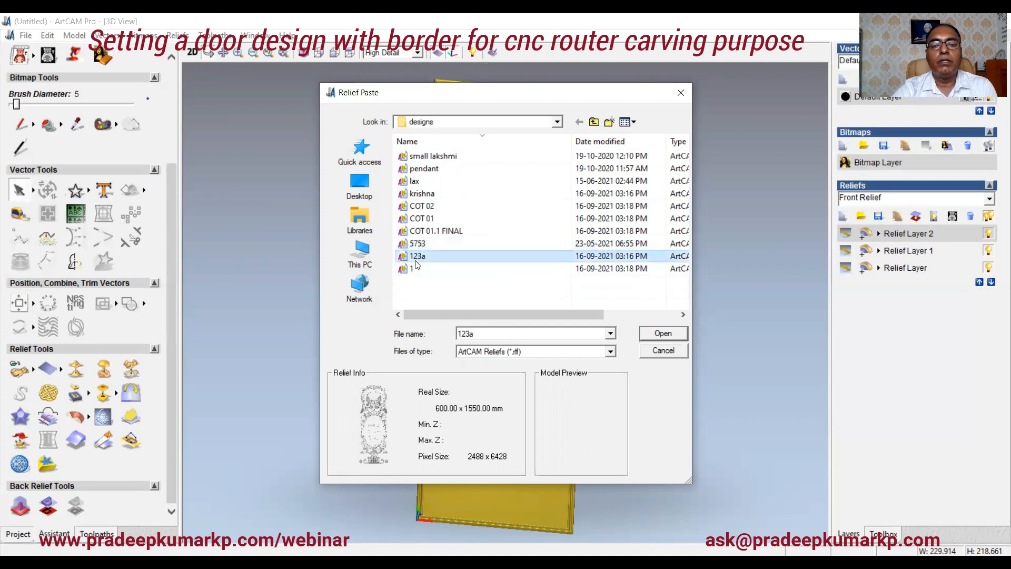
{"action": "left_click", "coordinate": [424, 169]}
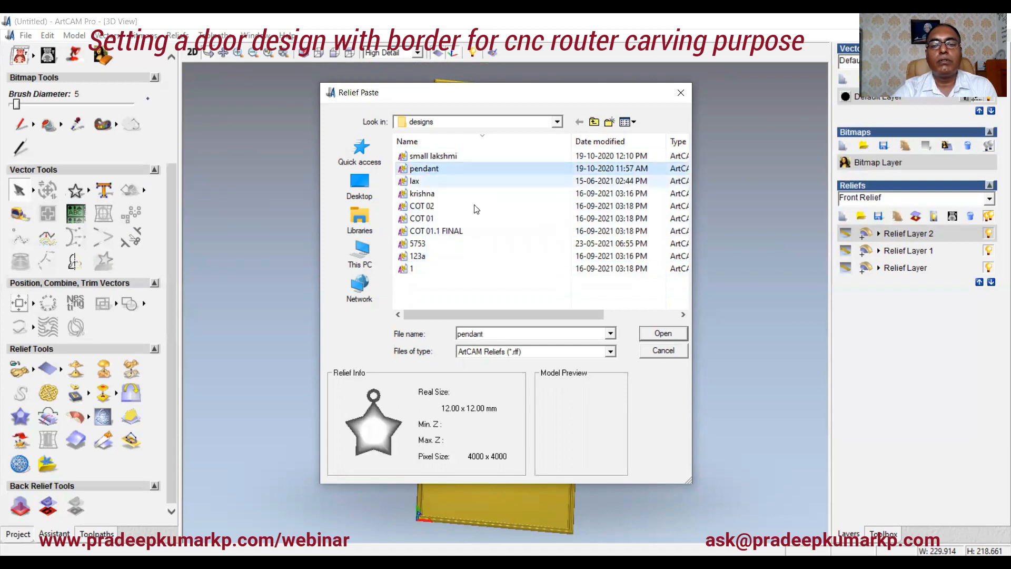
{"action": "left_click", "coordinate": [662, 334]}
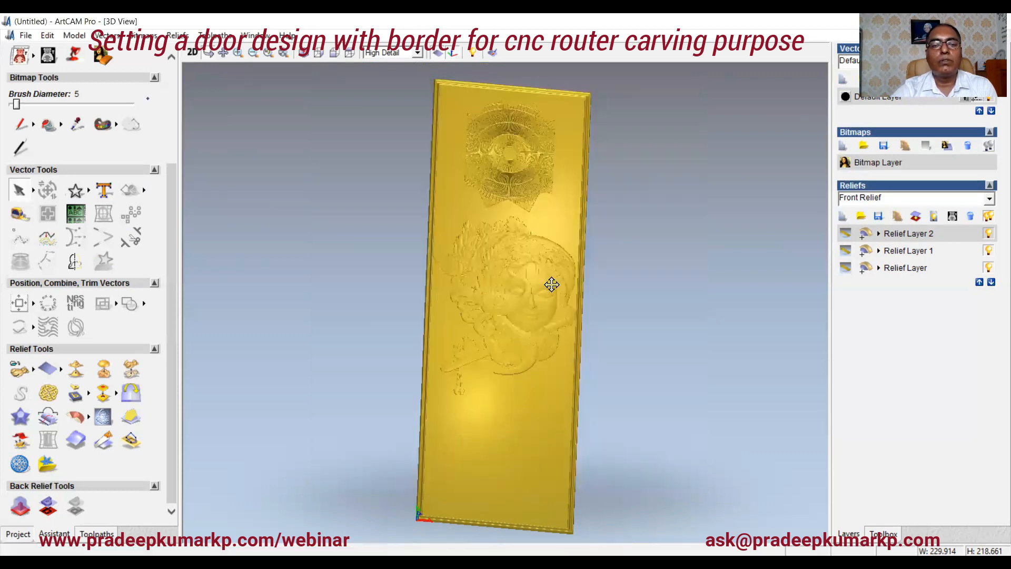
Step: Scale the pendant clipart by 500% and then by 1000% while viewing it in the 2D view
{"action": "left_click", "coordinate": [323, 160]}
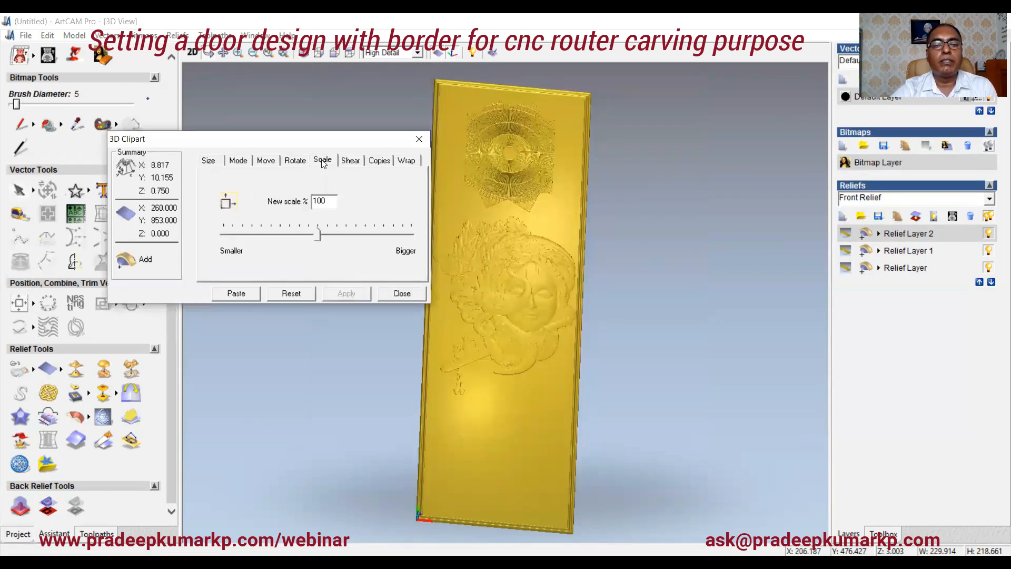
{"action": "double_click", "coordinate": [330, 199]}
{"action": "type", "text": "5"}
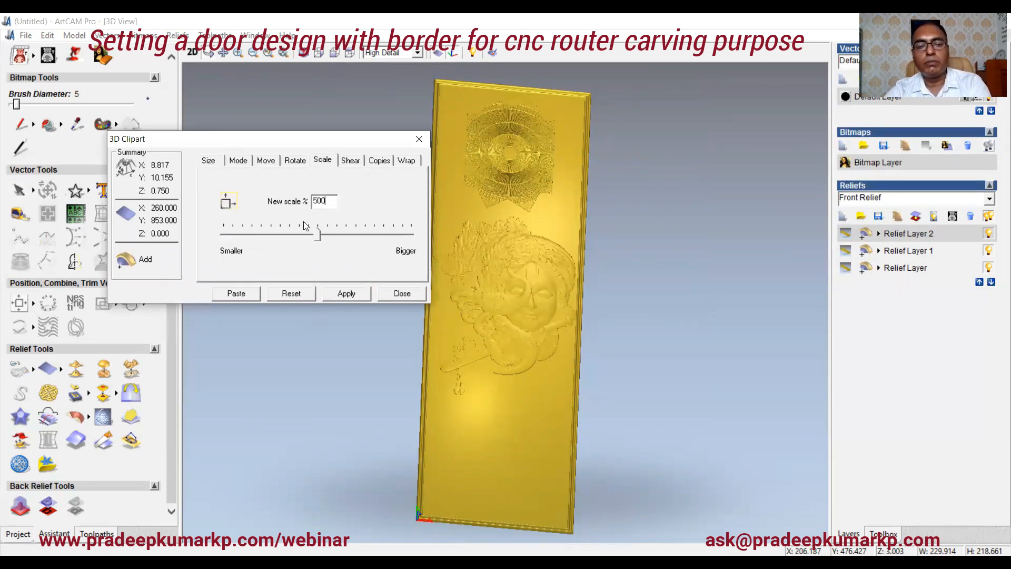
{"action": "left_click", "coordinate": [347, 293]}
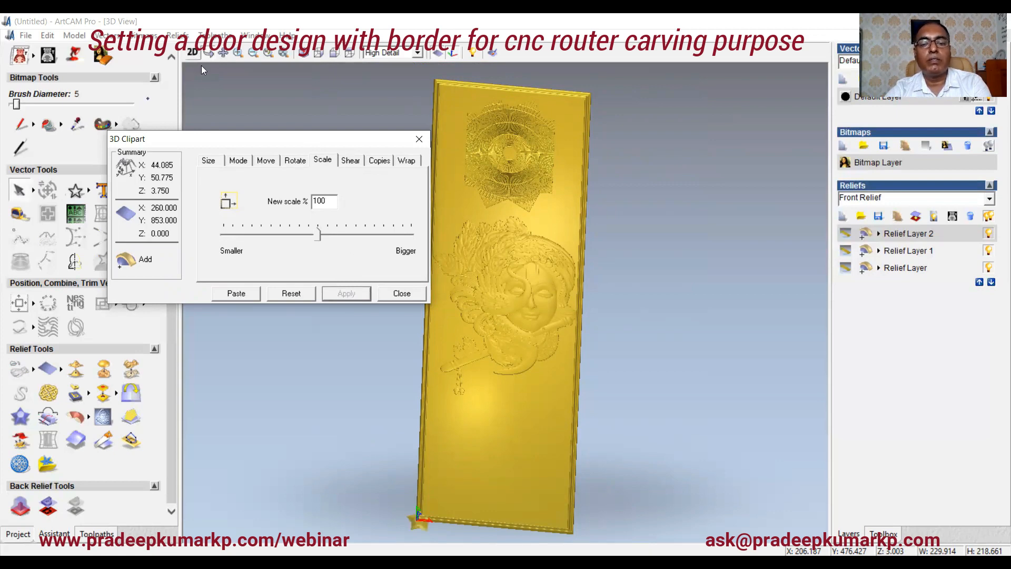
{"action": "left_click", "coordinate": [193, 52]}
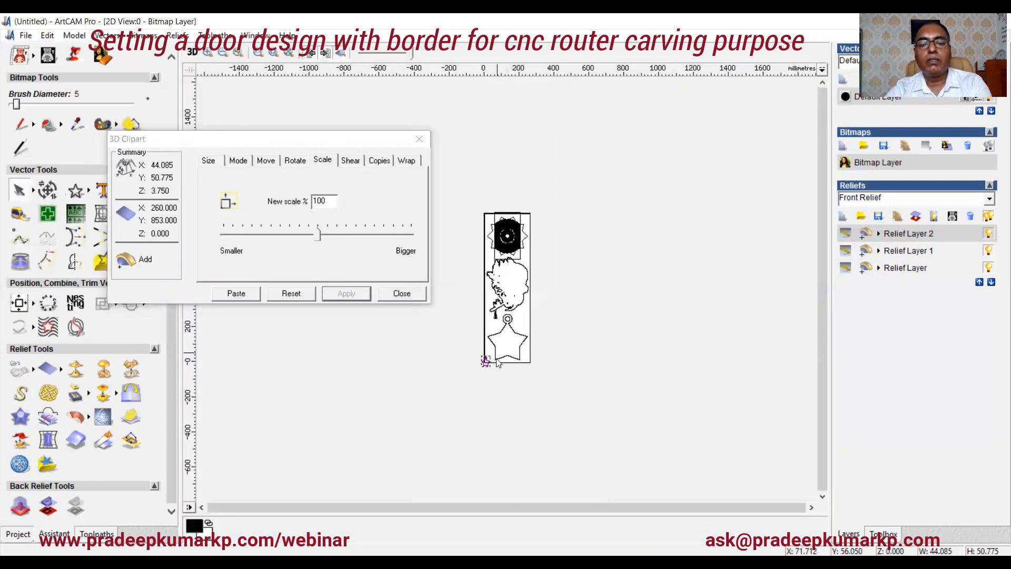
{"action": "scroll", "coordinate": [497, 363], "scroll_direction": "up", "scroll_amount": 1}
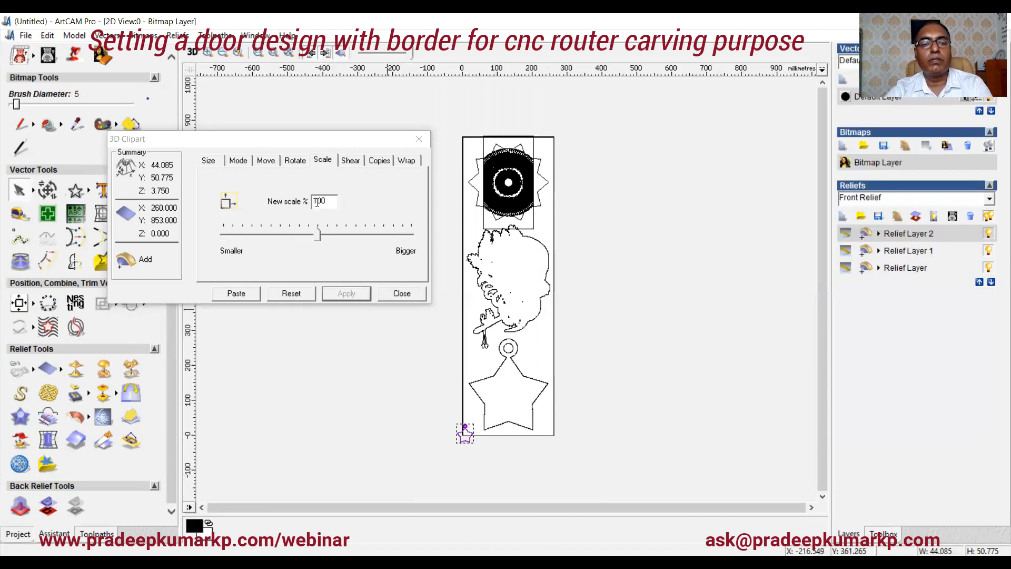
{"action": "double_click", "coordinate": [316, 202]}
{"action": "type", "text": "1000"}
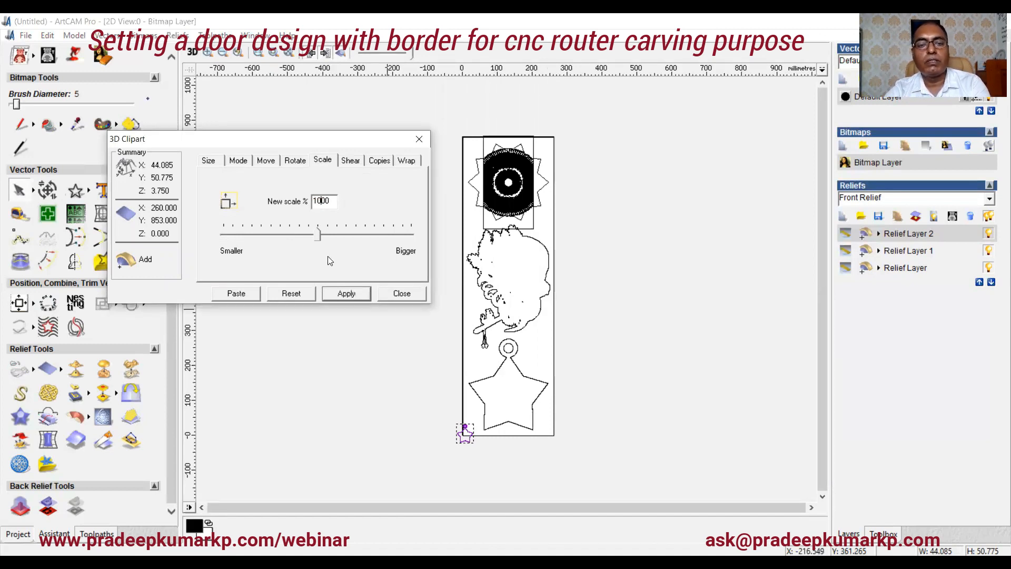
{"action": "left_click", "coordinate": [358, 298]}
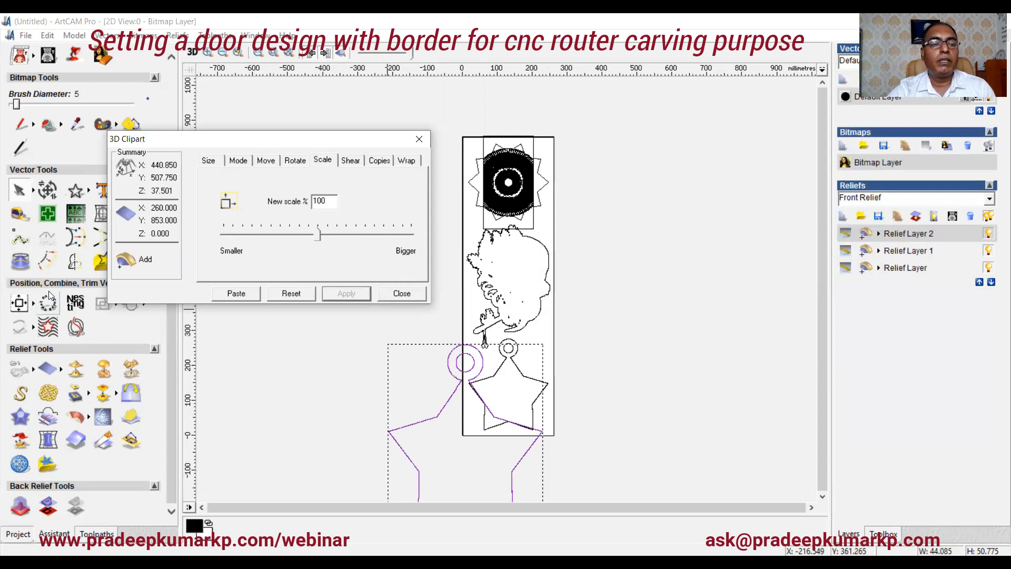
Step: Move the enlarged pendant clipart downward by about 363 mm
{"action": "left_click", "coordinate": [19, 303]}
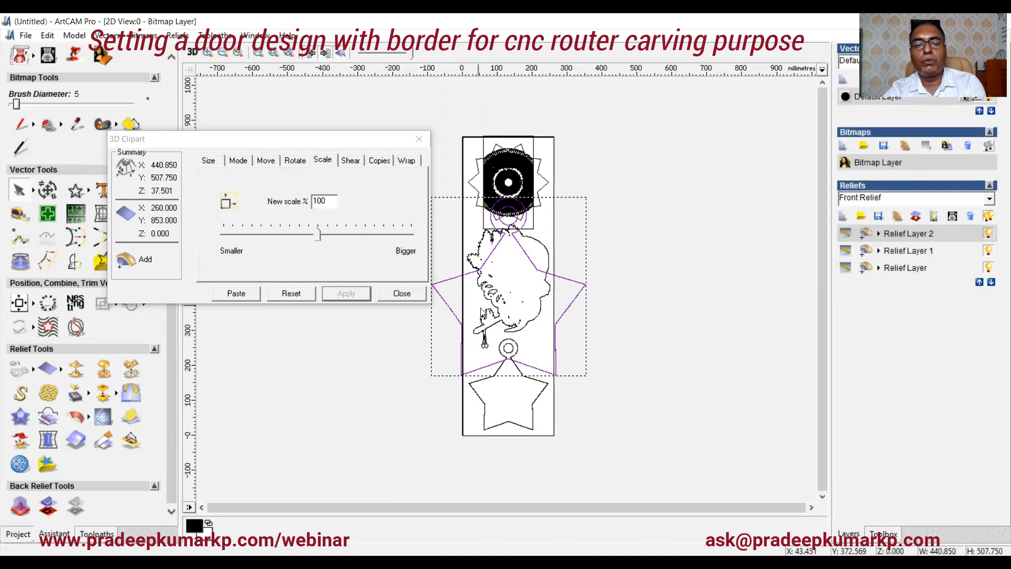
{"action": "left_click", "coordinate": [266, 160]}
{"action": "left_click_drag", "start_coordinate": [243, 232], "coordinate": [241, 255]}
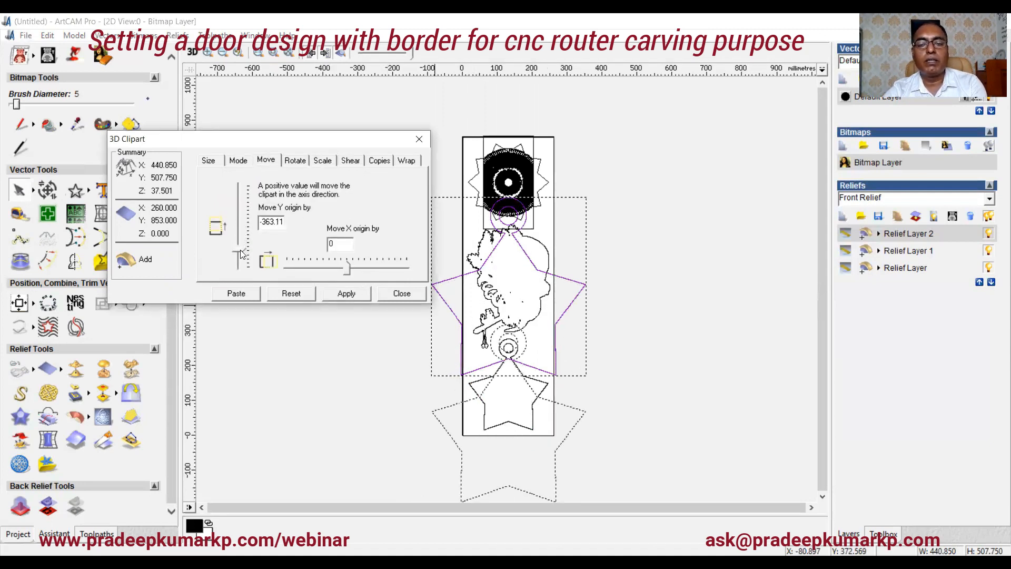
{"action": "left_click", "coordinate": [345, 293]}
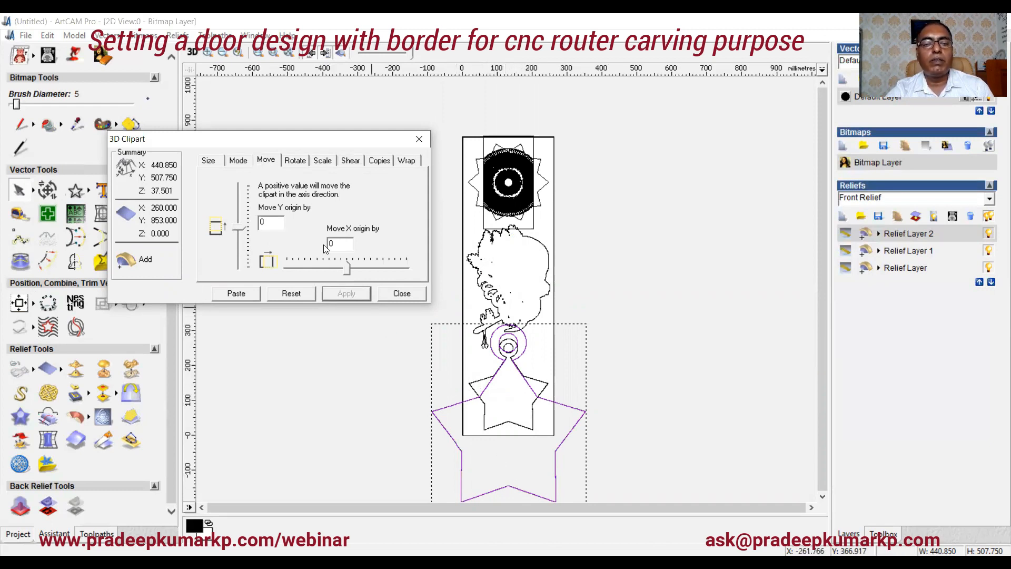
Step: Scale the pendant to 48%, move it up about 94 mm into the panel's lower section, and paste it
{"action": "left_click", "coordinate": [323, 161]}
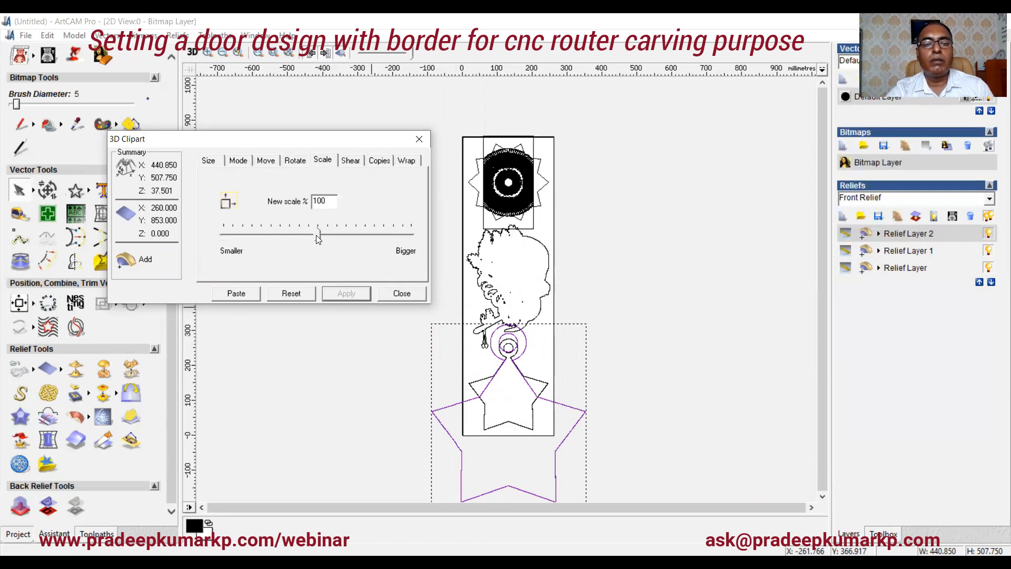
{"action": "left_click_drag", "start_coordinate": [316, 235], "coordinate": [269, 238]}
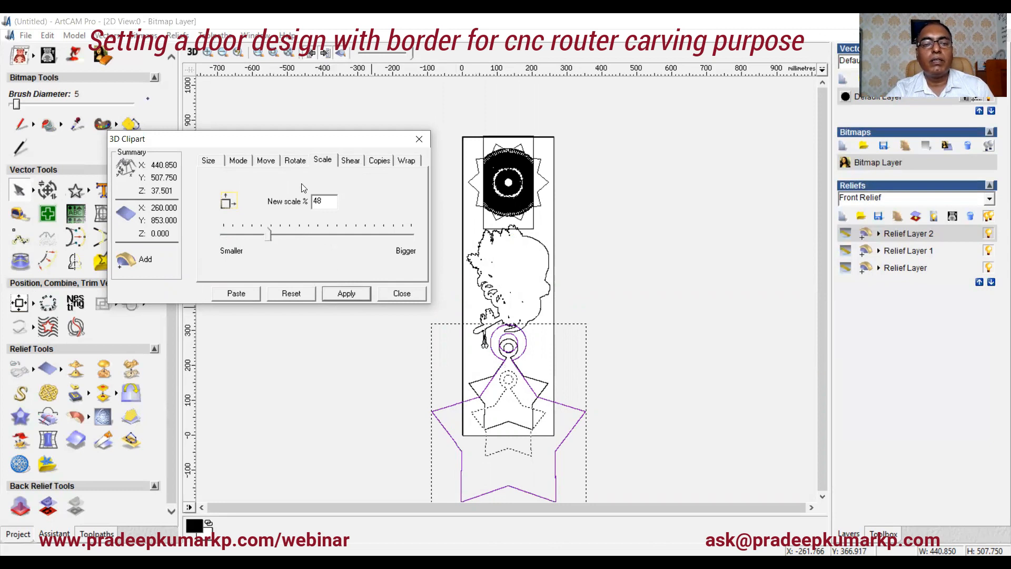
{"action": "left_click", "coordinate": [266, 161]}
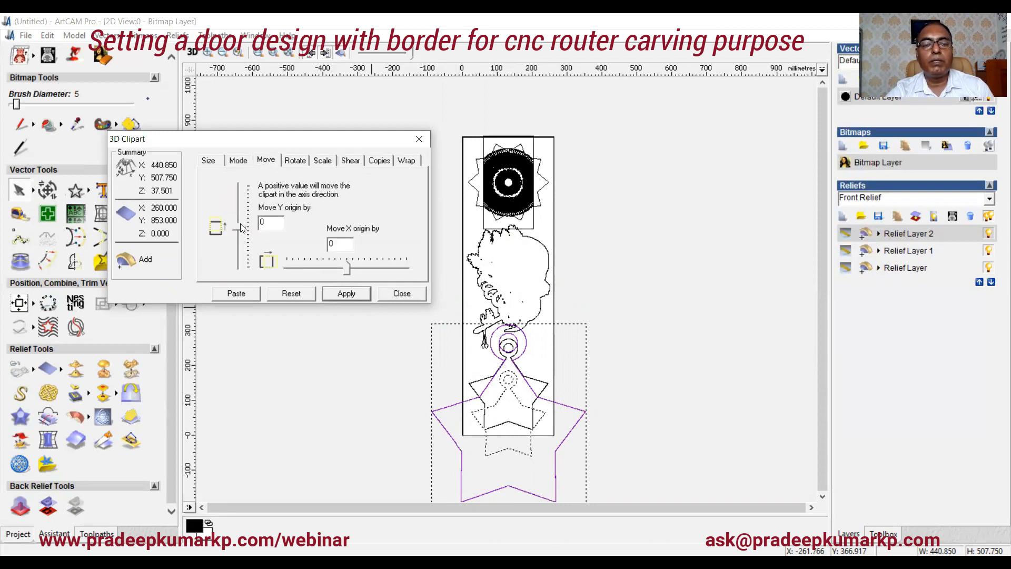
{"action": "left_click_drag", "start_coordinate": [241, 228], "coordinate": [237, 223]}
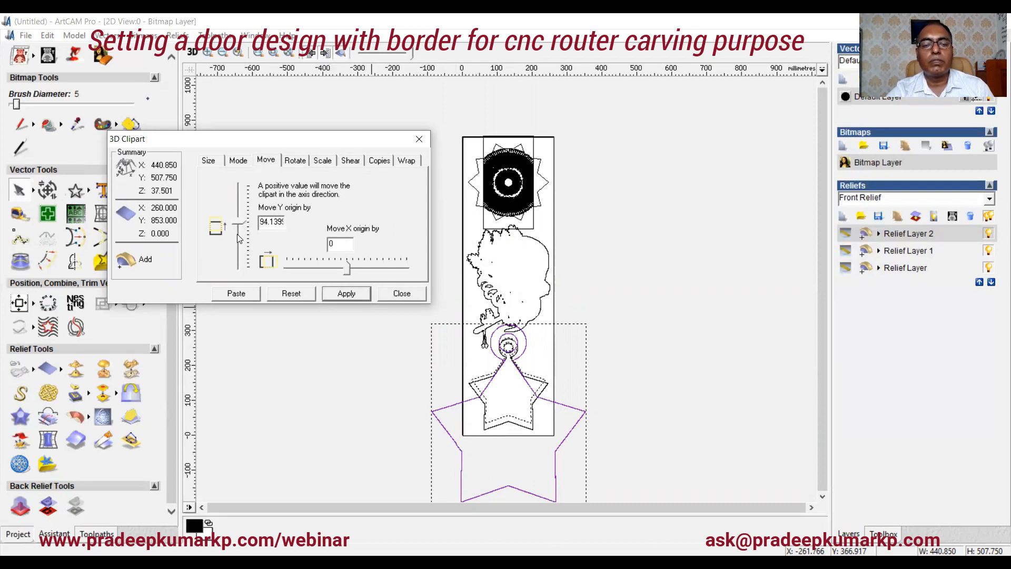
{"action": "left_click", "coordinate": [337, 295]}
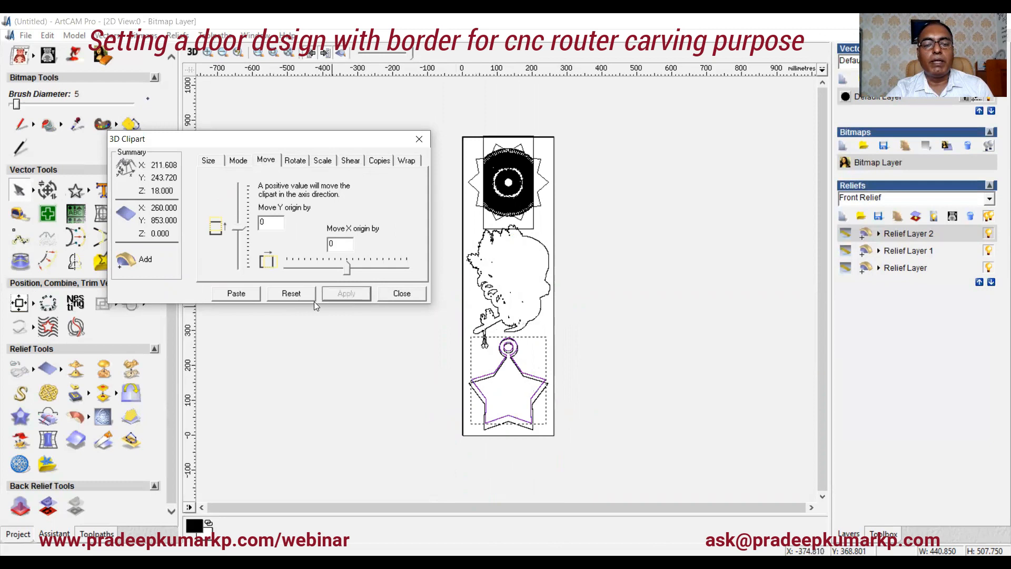
{"action": "left_click", "coordinate": [236, 293]}
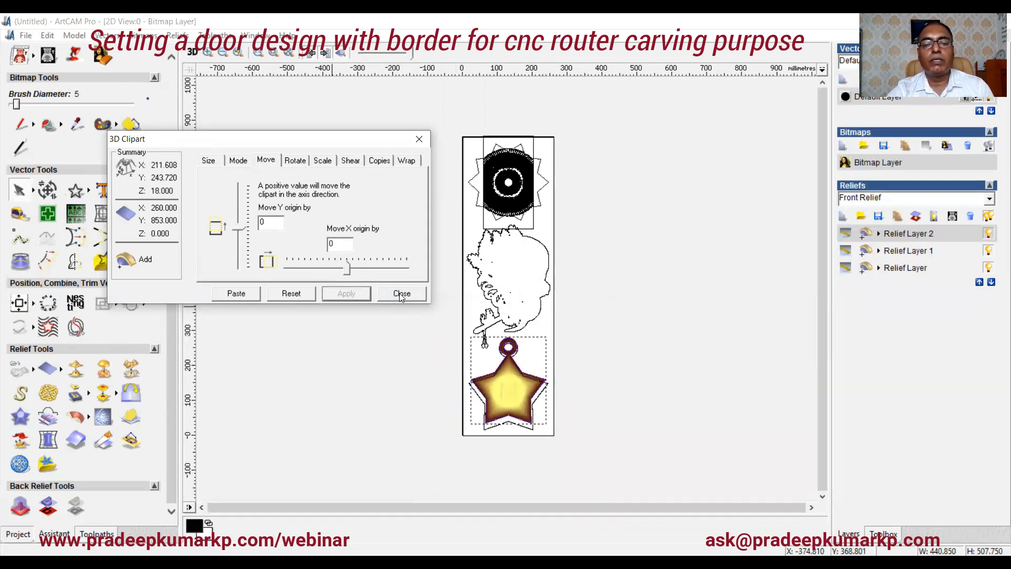
{"action": "left_click", "coordinate": [401, 294]}
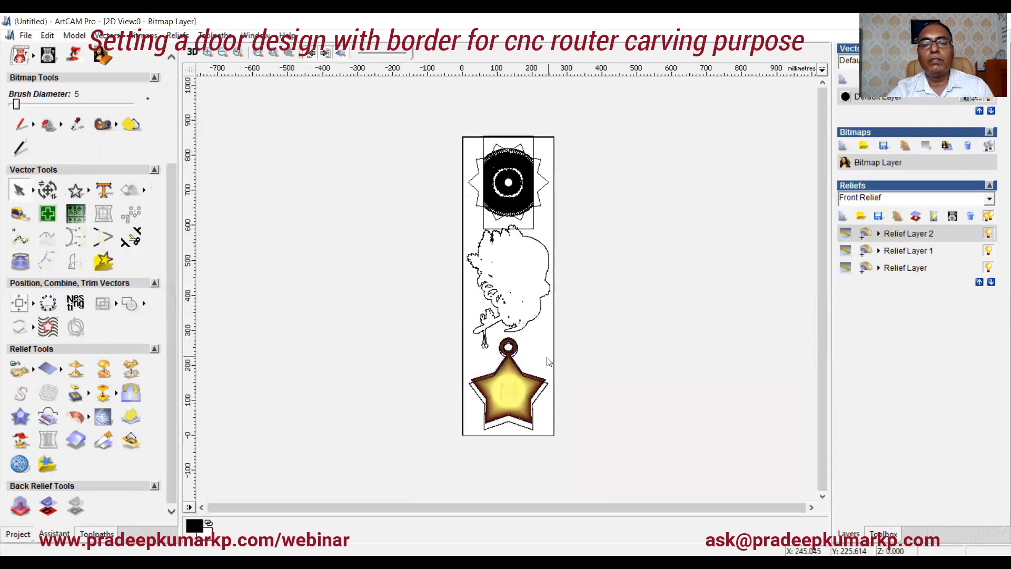
Step: Review the relief layers and inspect the panel with the pendant star relief in the 3D view
{"action": "left_click", "coordinate": [923, 252]}
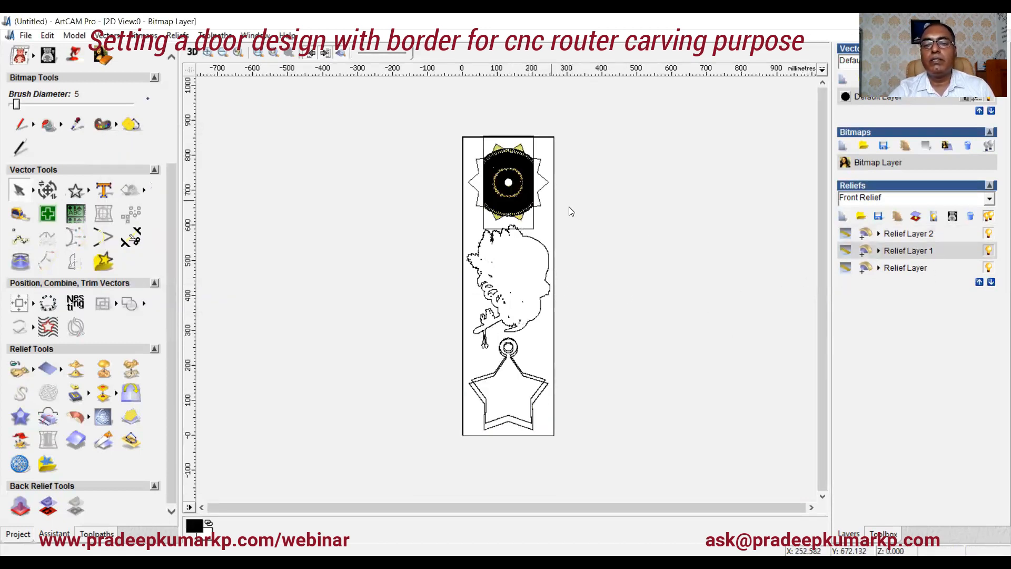
{"action": "left_click", "coordinate": [893, 269]}
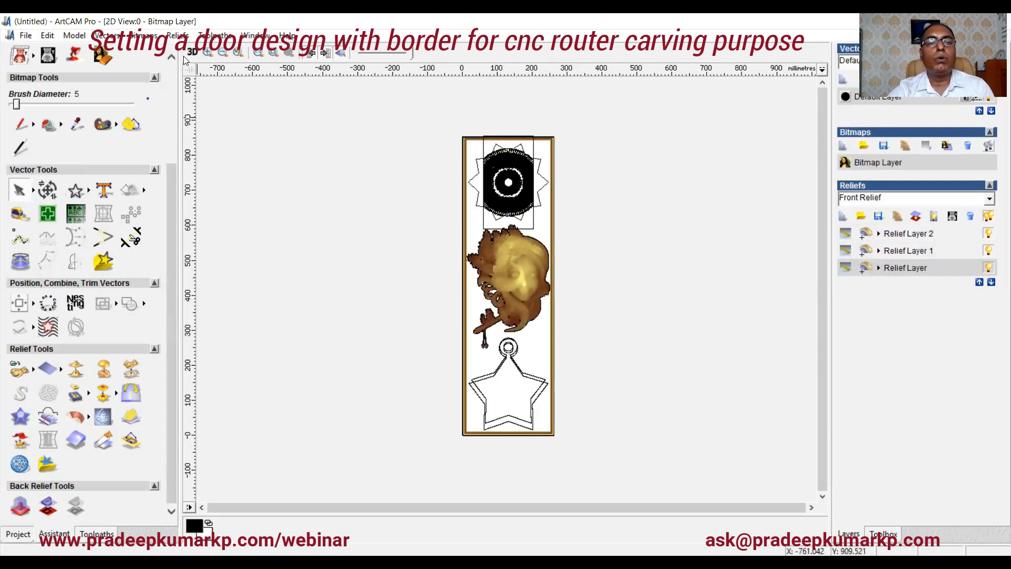
{"action": "left_click", "coordinate": [192, 52]}
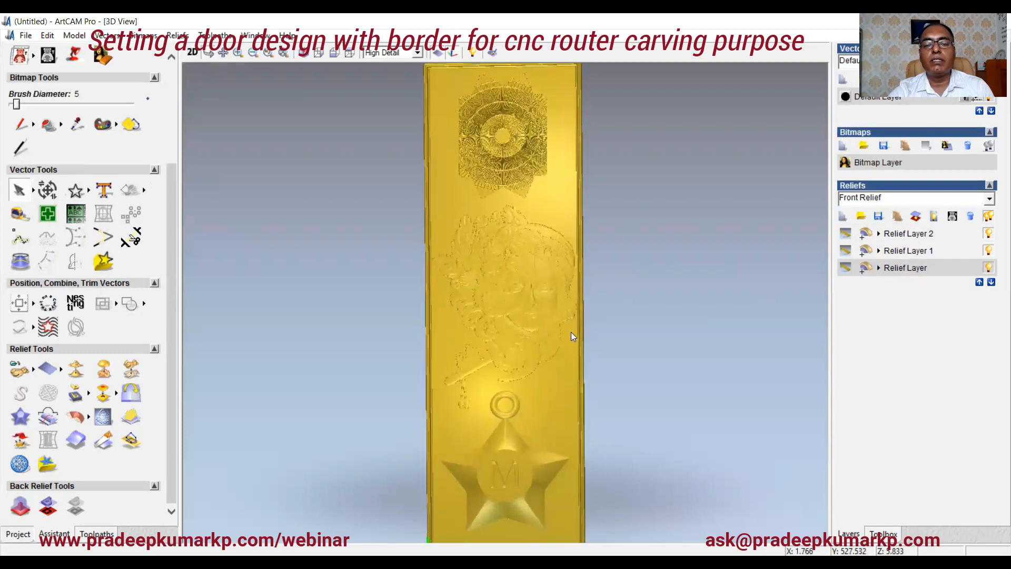
{"action": "mouse_move", "coordinate": [563, 322]}
{"action": "left_mouse_down"}
{"action": "mouse_move", "coordinate": [517, 311]}
{"action": "mouse_move", "coordinate": [507, 368]}
{"action": "mouse_move", "coordinate": [512, 248]}
{"action": "mouse_move", "coordinate": [599, 263]}
{"action": "mouse_move", "coordinate": [564, 325]}
{"action": "mouse_move", "coordinate": [471, 309]}
{"action": "mouse_move", "coordinate": [471, 361]}
{"action": "mouse_move", "coordinate": [489, 354]}
{"action": "mouse_move", "coordinate": [494, 293]}
{"action": "mouse_move", "coordinate": [505, 289]}
{"action": "left_mouse_up"}
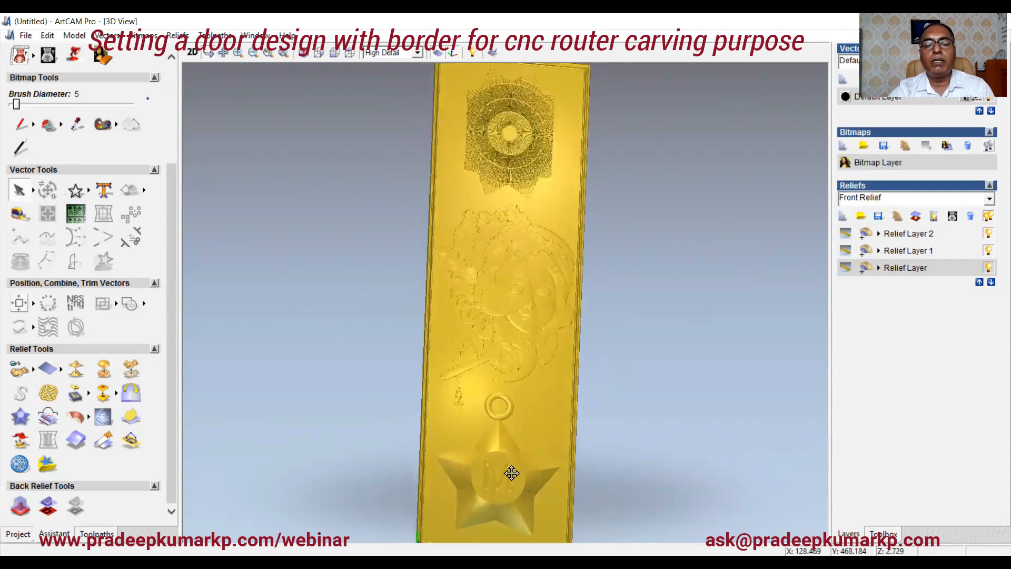
{"action": "left_click_drag", "start_coordinate": [512, 472], "coordinate": [512, 365]}
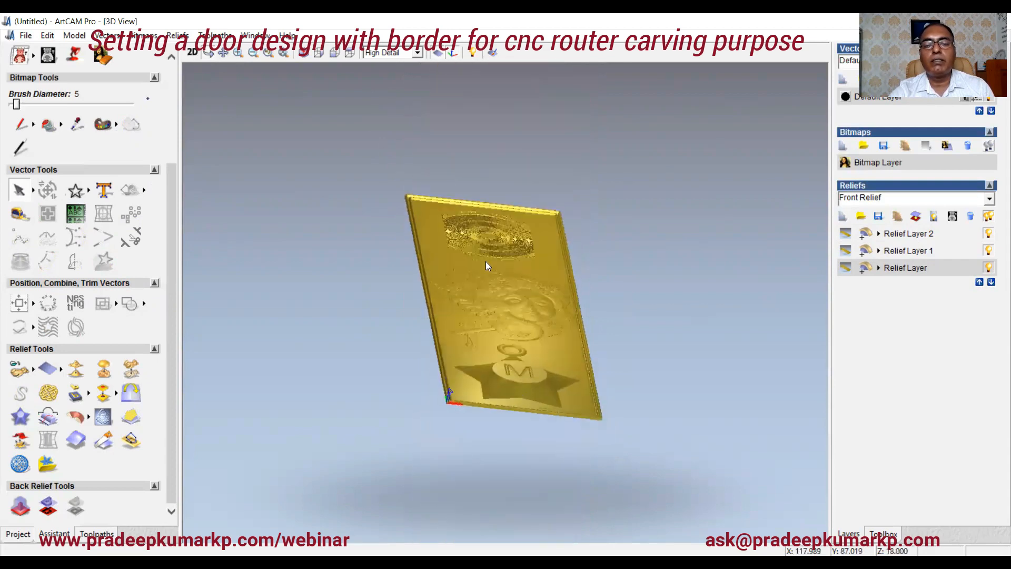
{"action": "left_click_drag", "start_coordinate": [479, 232], "coordinate": [480, 267]}
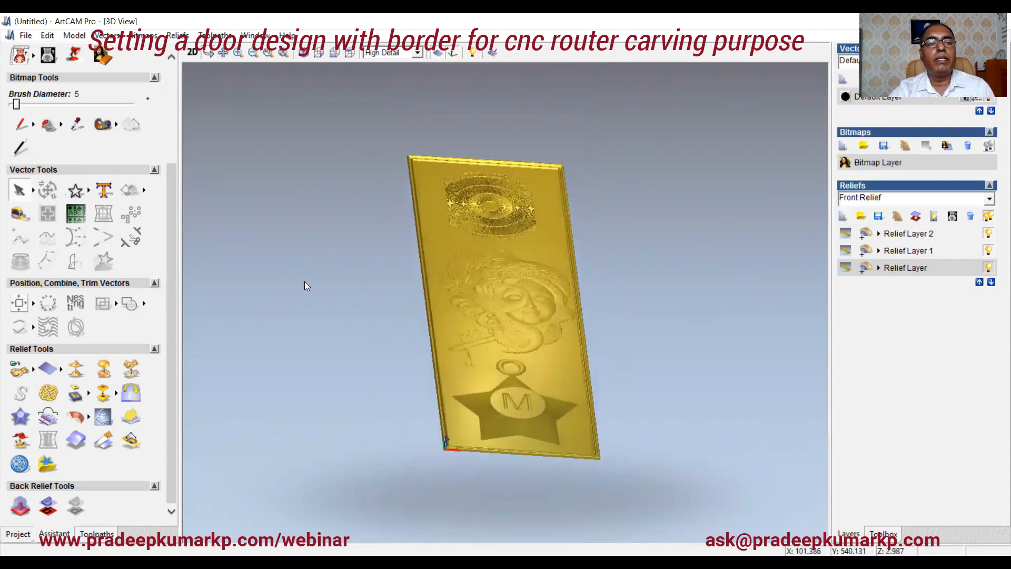
Step: Select Relief Layer 2, hide the base relief layer, and scale Relief Layer 2's height to 5.96 mm
{"action": "scroll", "coordinate": [174, 226], "scroll_direction": "up", "scroll_amount": 3}
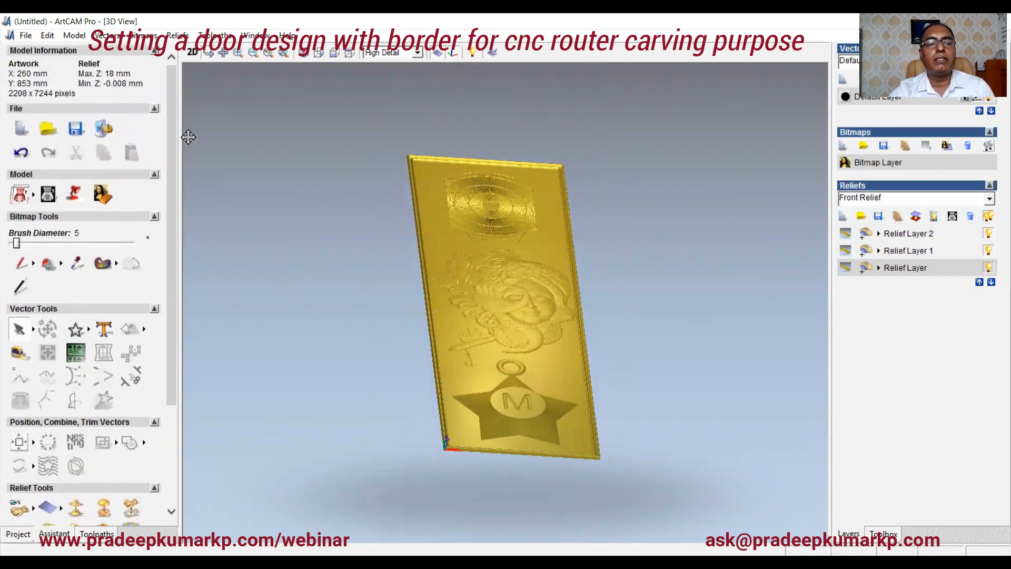
{"action": "left_click", "coordinate": [912, 251]}
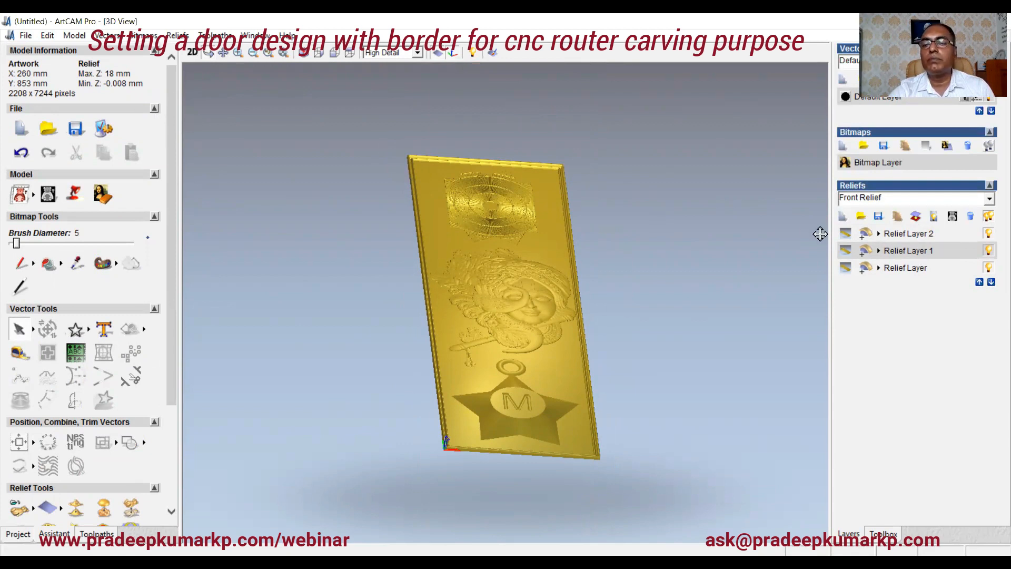
{"action": "left_click", "coordinate": [898, 235]}
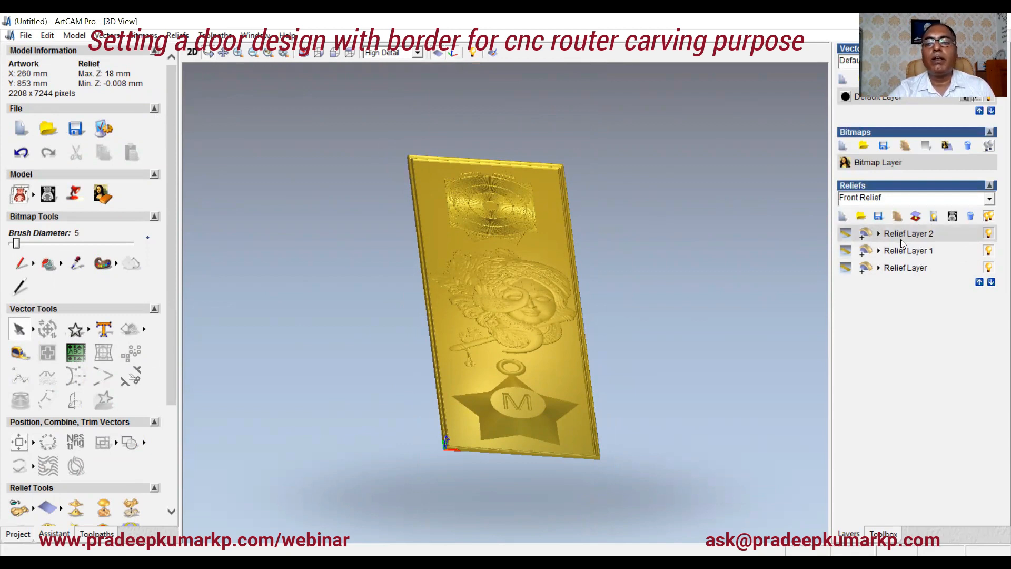
{"action": "left_click", "coordinate": [989, 234]}
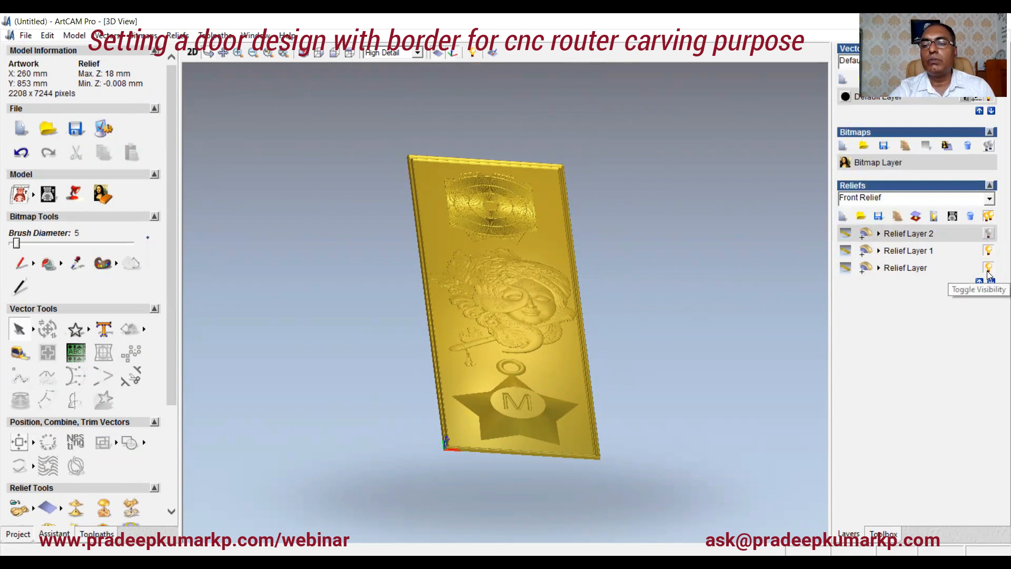
{"action": "left_click", "coordinate": [988, 270]}
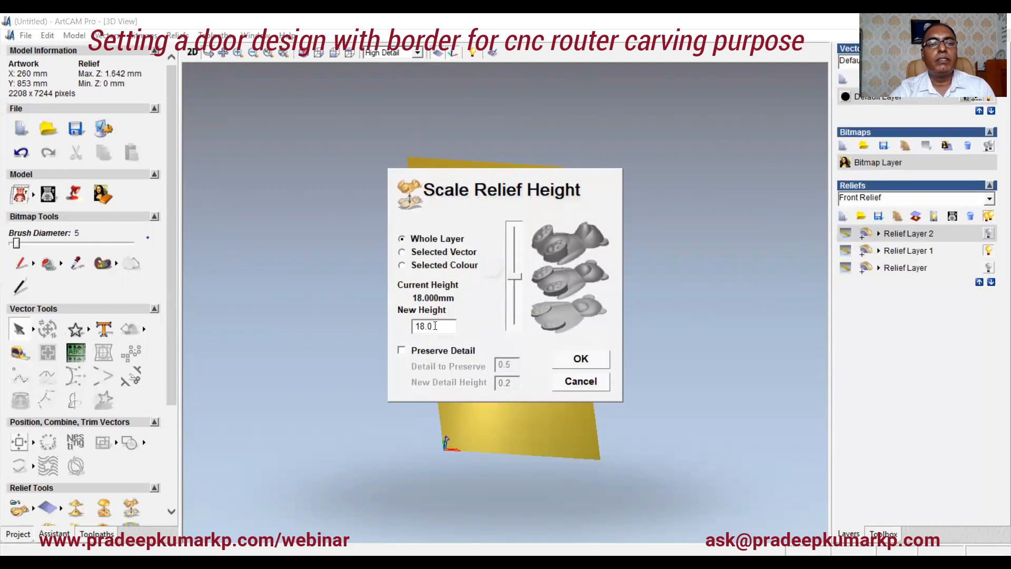
{"action": "left_click_drag", "start_coordinate": [435, 326], "coordinate": [379, 321]}
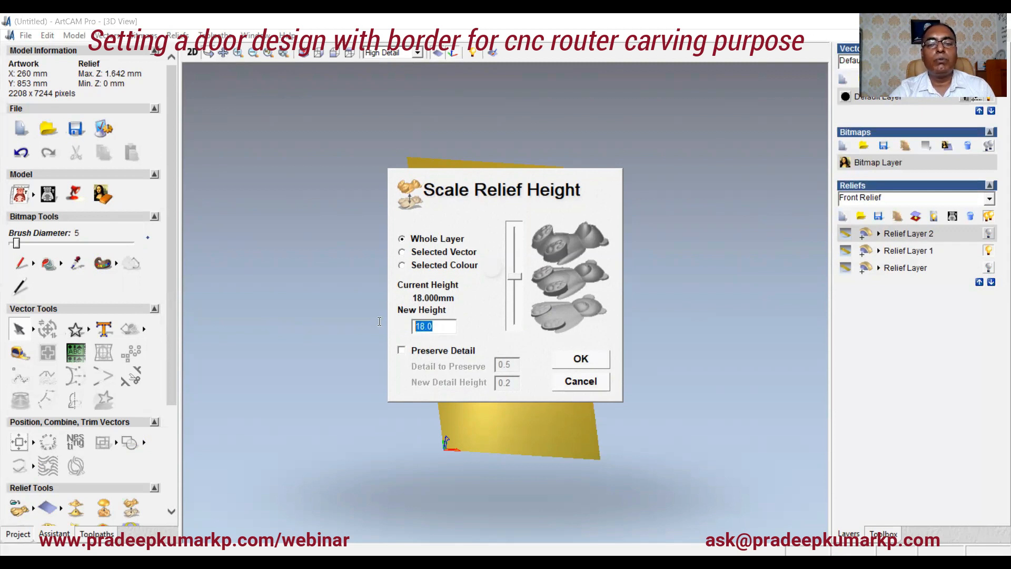
{"action": "type", "text": "5"}
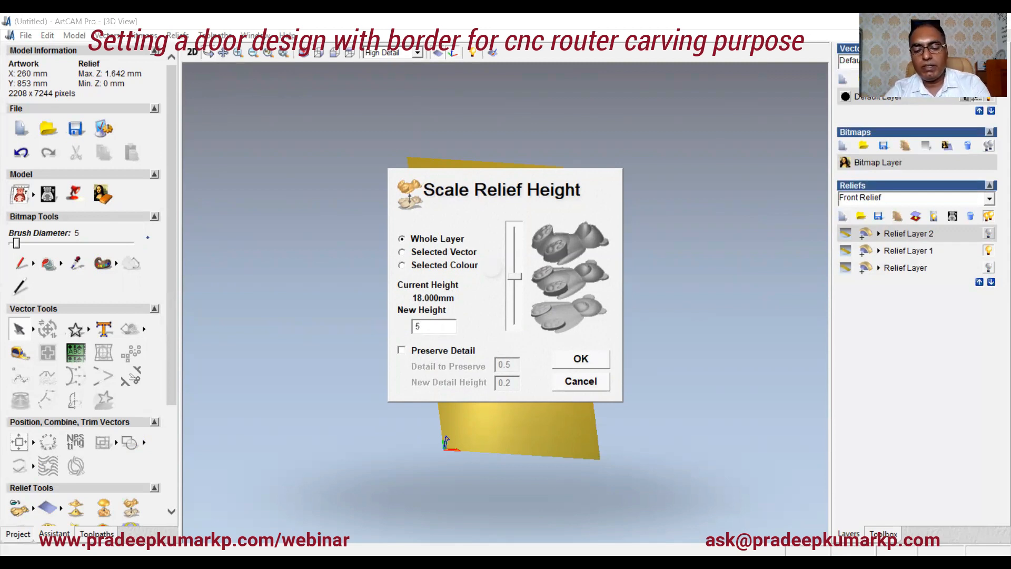
{"action": "type", "text": ".96"}
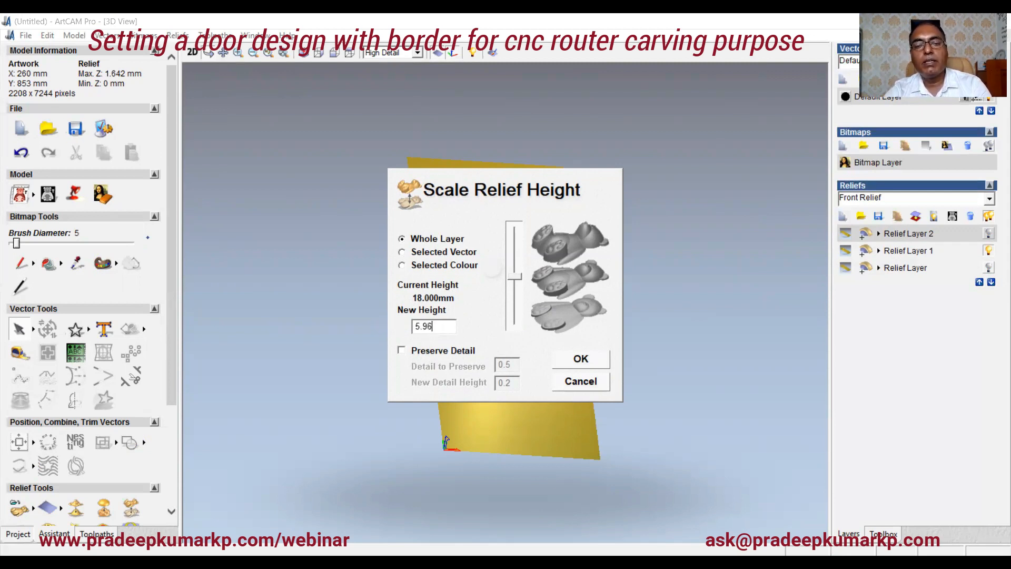
{"action": "left_click", "coordinate": [579, 358]}
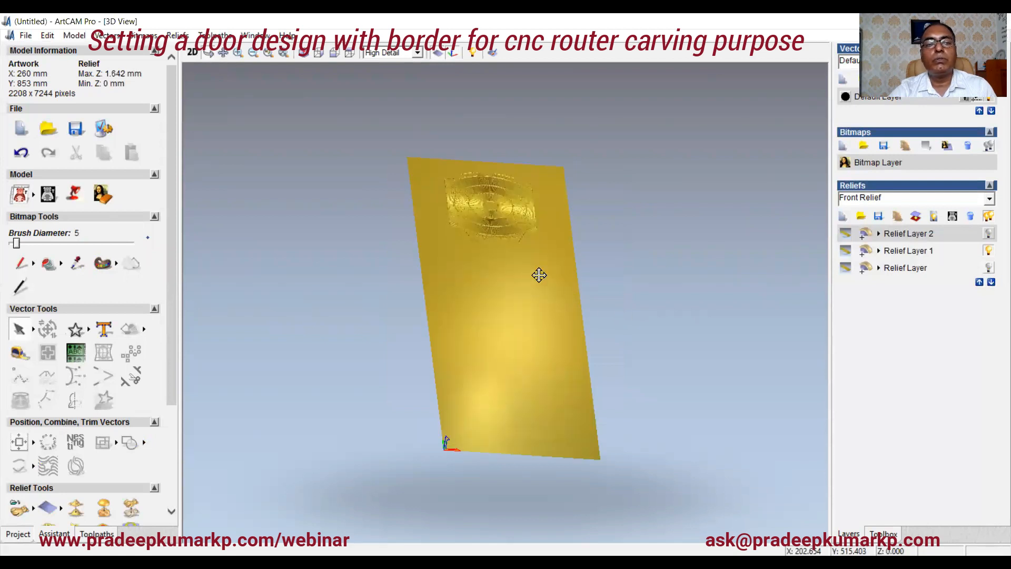
Step: Inspect the lowered pendant star relief in the 3D view, showing only Relief Layer 2
{"action": "left_click_drag", "start_coordinate": [469, 282], "coordinate": [513, 358]}
{"action": "left_click_drag", "start_coordinate": [525, 272], "coordinate": [522, 311]}
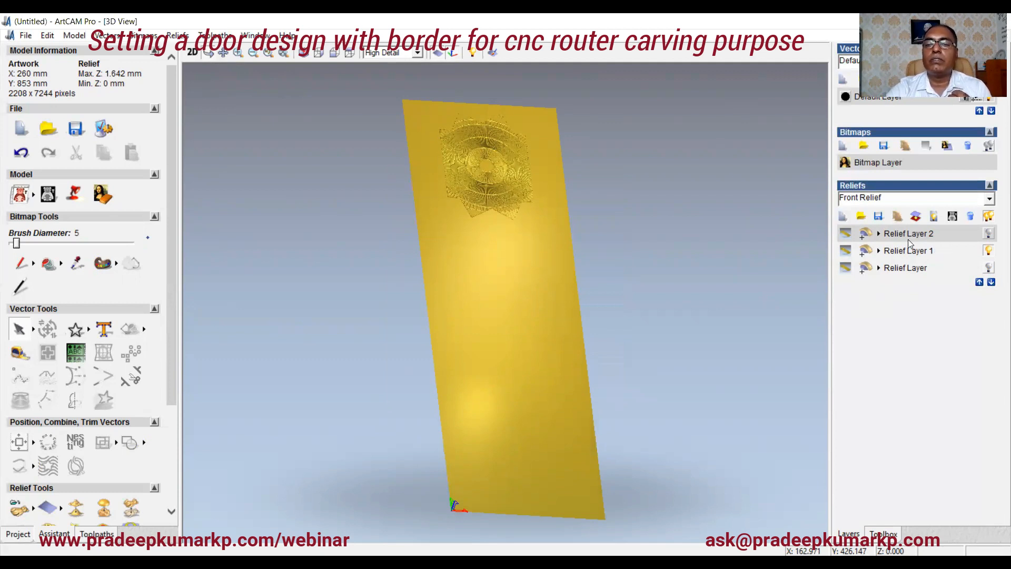
{"action": "left_click", "coordinate": [191, 55]}
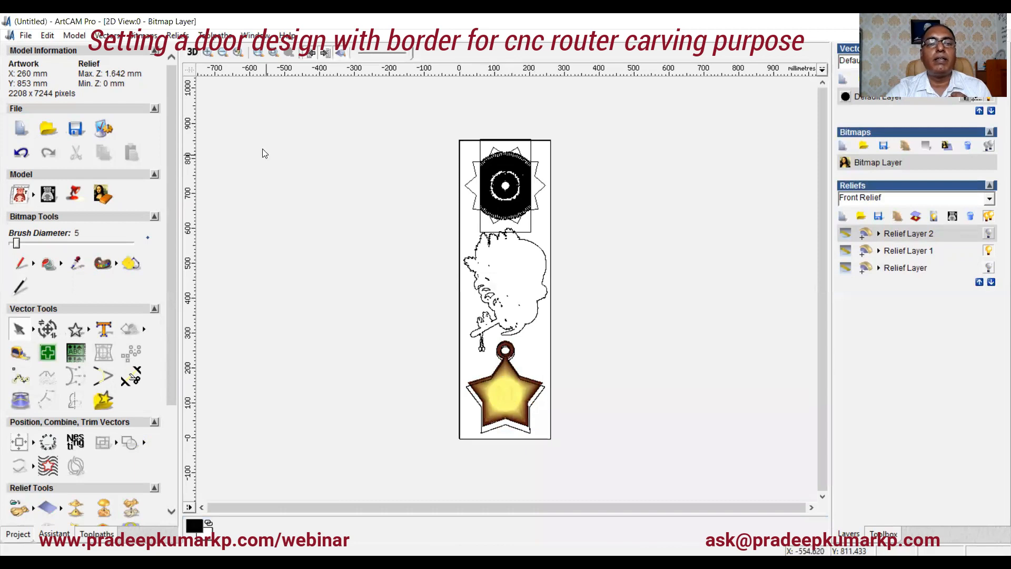
{"action": "left_click", "coordinate": [192, 52]}
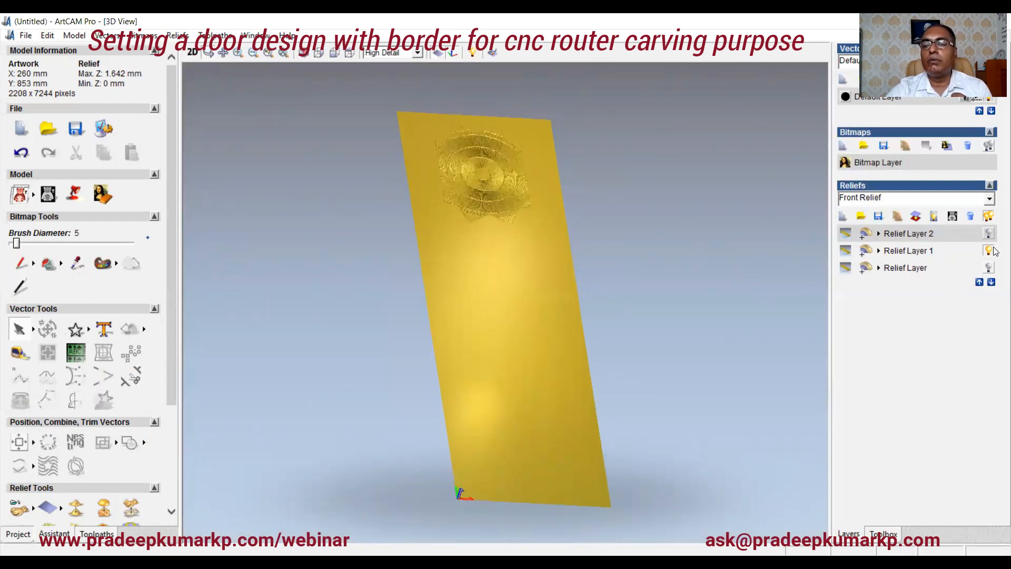
{"action": "left_click", "coordinate": [989, 234]}
{"action": "left_click", "coordinate": [992, 267]}
{"action": "left_click", "coordinate": [990, 253]}
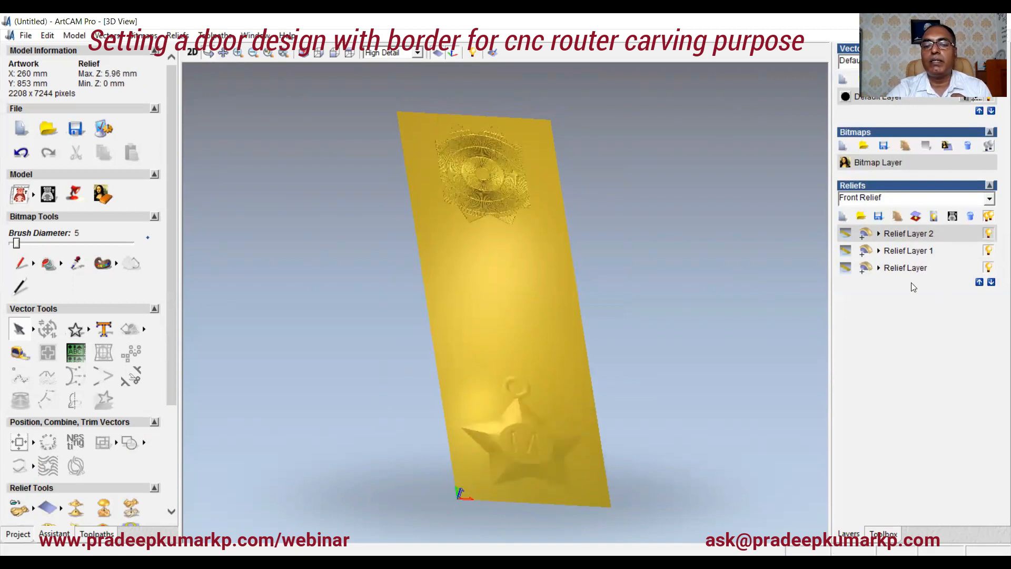
{"action": "left_click", "coordinate": [988, 268]}
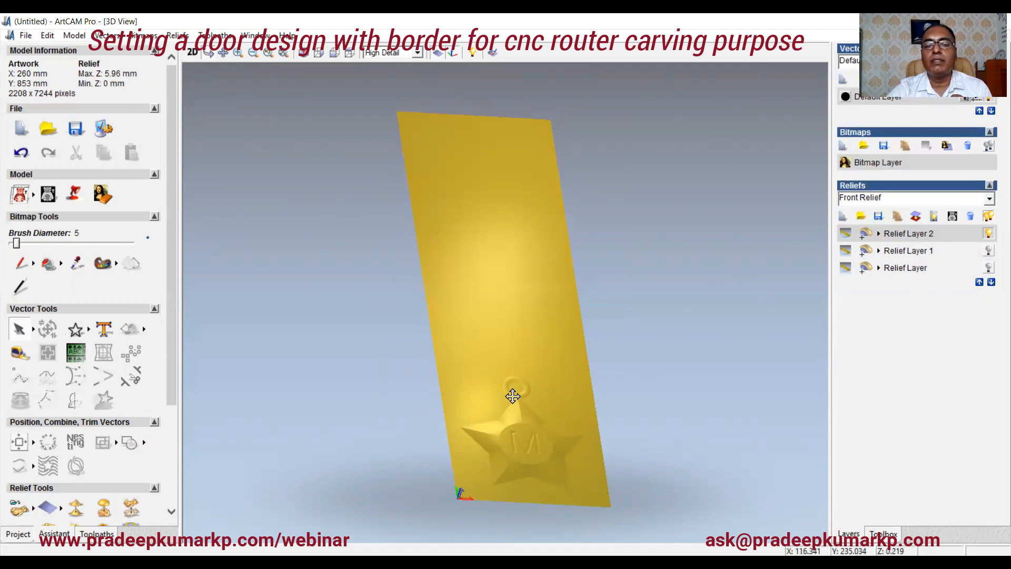
{"action": "mouse_move", "coordinate": [524, 449]}
{"action": "left_mouse_down"}
{"action": "mouse_move", "coordinate": [522, 415]}
{"action": "mouse_move", "coordinate": [524, 439]}
{"action": "left_mouse_up"}
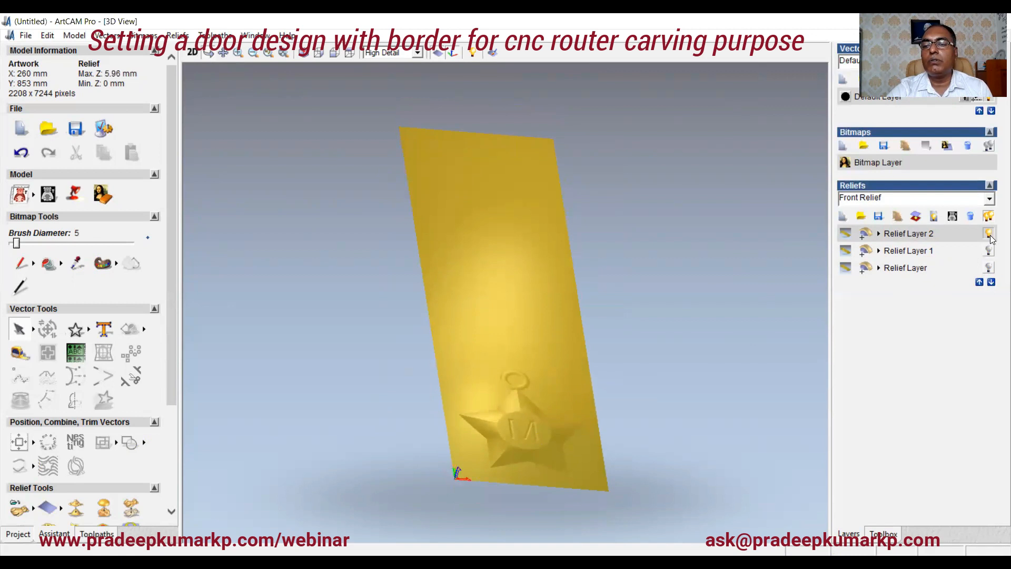
Step: Select Relief Layer 1 and scale its height to 5.96 mm
{"action": "left_click", "coordinate": [936, 255]}
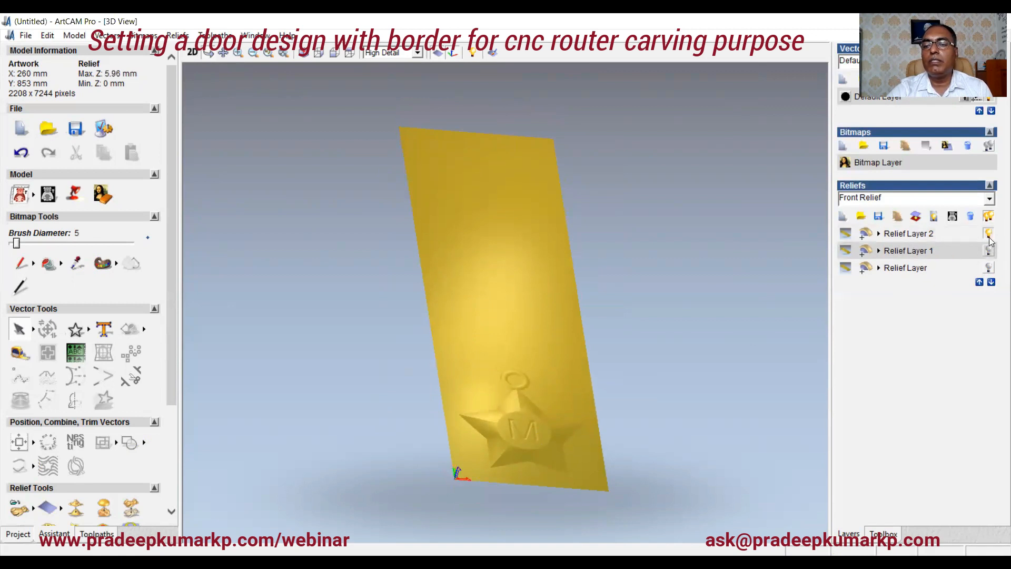
{"action": "left_click", "coordinate": [989, 250]}
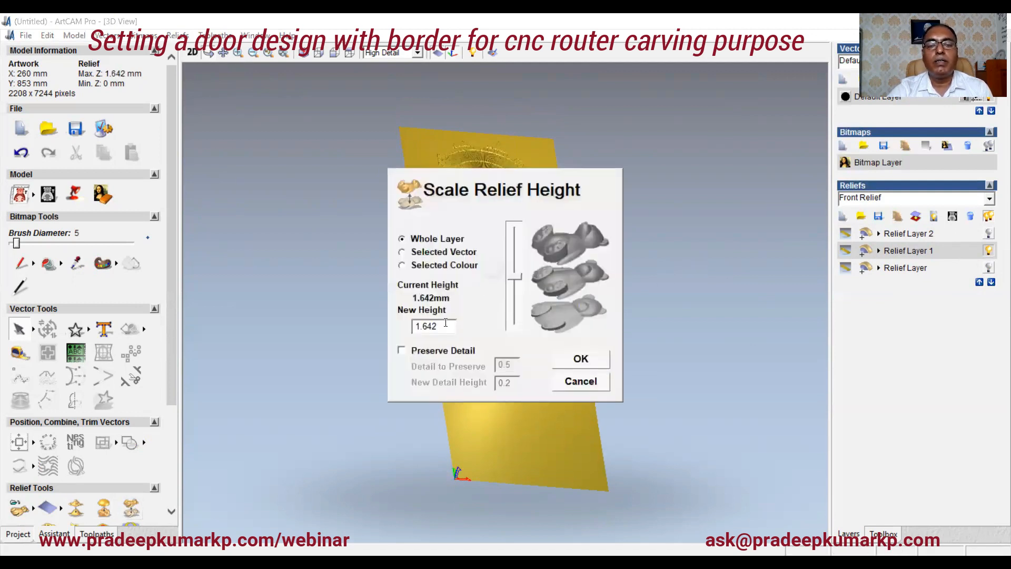
{"action": "left_click_drag", "start_coordinate": [445, 322], "coordinate": [387, 328]}
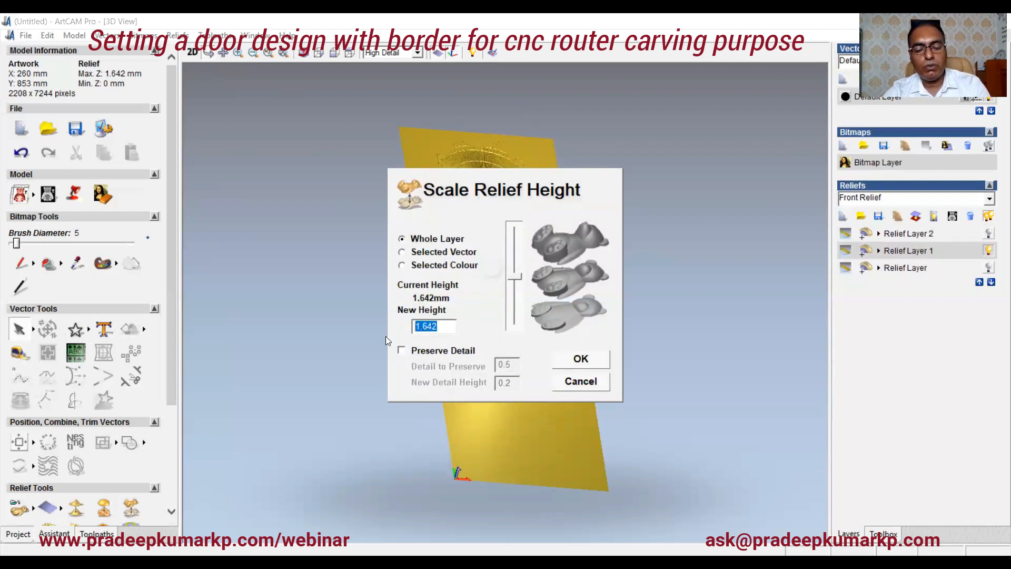
{"action": "type", "text": "5.96"}
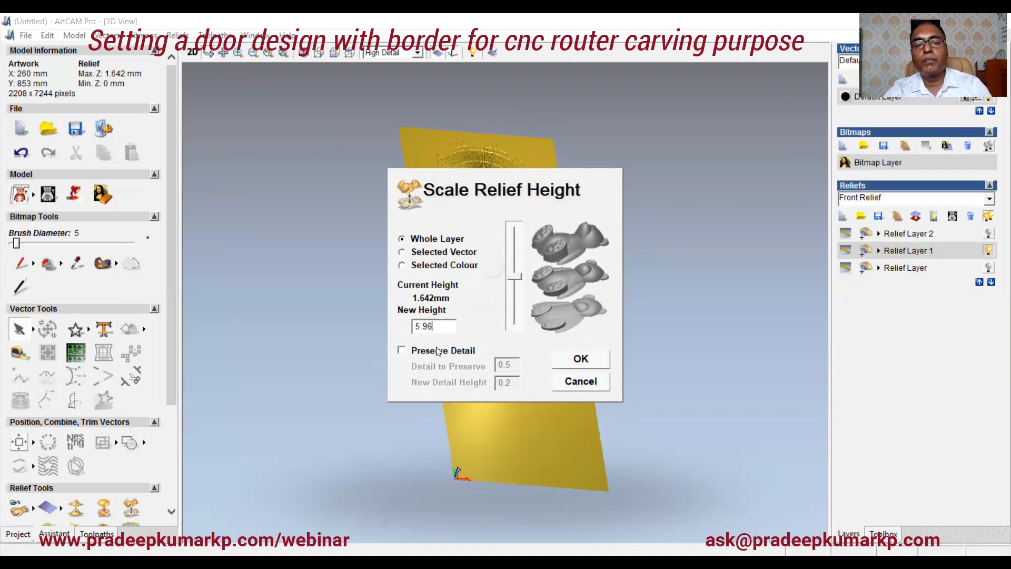
{"action": "left_click", "coordinate": [602, 362]}
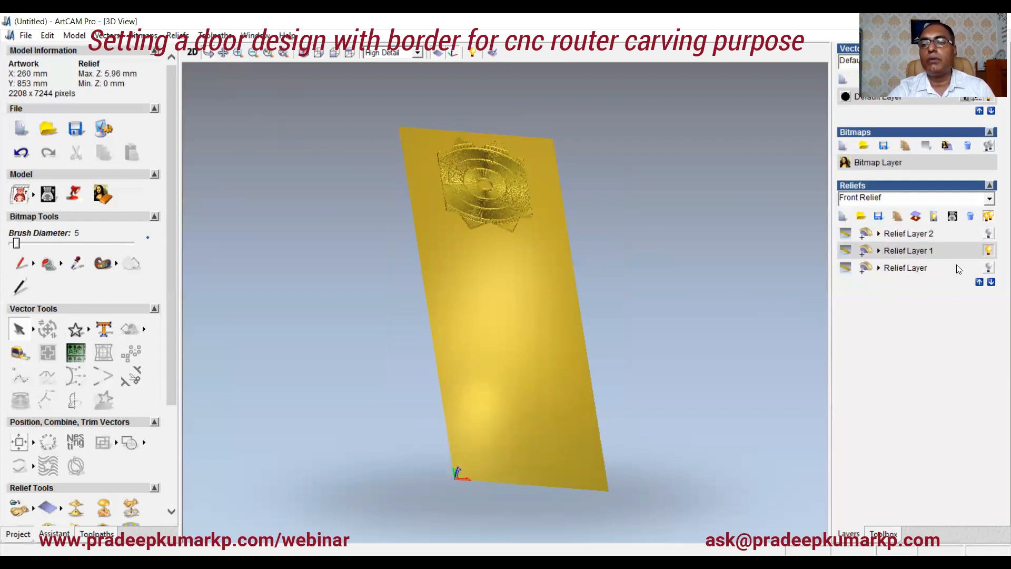
Step: Show all relief layers and inspect the complete door panel in the 3D view
{"action": "left_click", "coordinate": [989, 232]}
{"action": "left_click", "coordinate": [989, 268]}
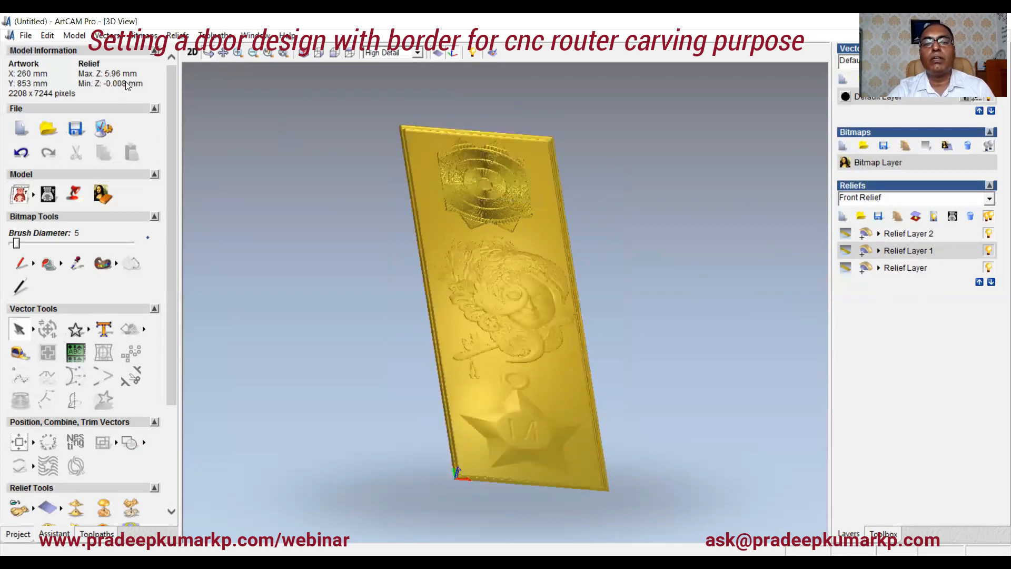
{"action": "left_click_drag", "start_coordinate": [463, 287], "coordinate": [414, 271]}
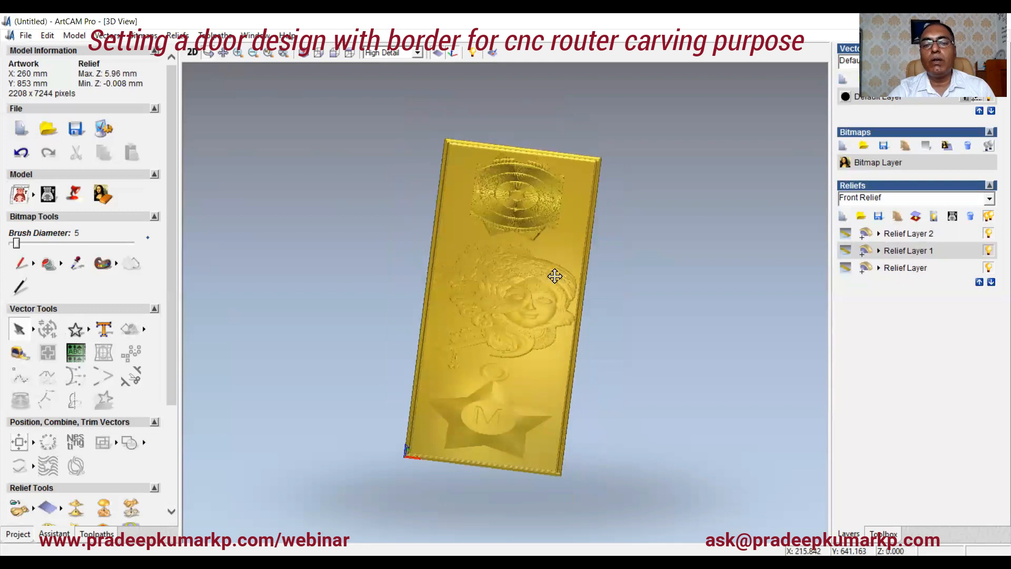
{"action": "left_click_drag", "start_coordinate": [493, 418], "coordinate": [541, 432]}
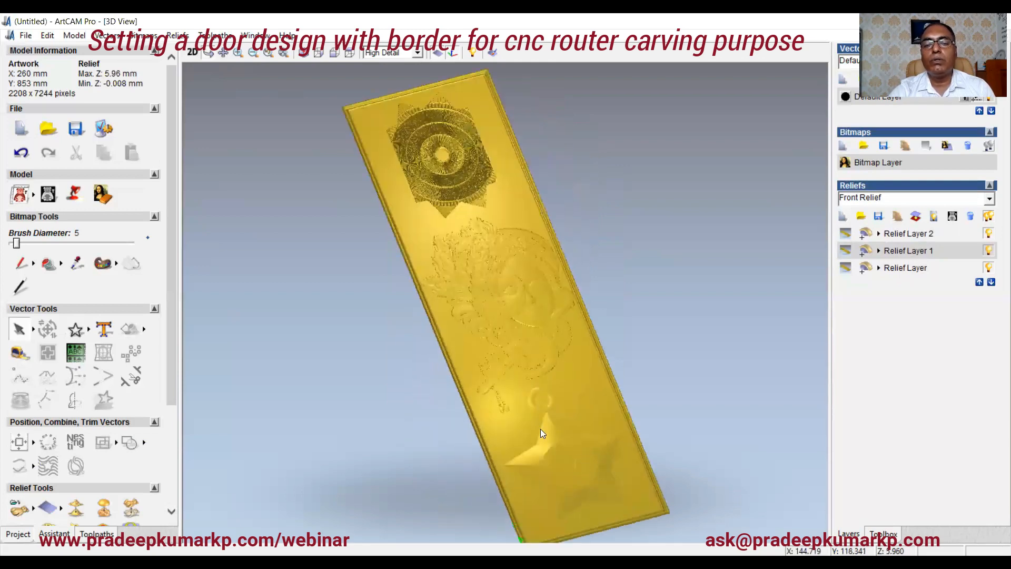
{"action": "mouse_move", "coordinate": [489, 336]}
{"action": "left_mouse_down"}
{"action": "mouse_move", "coordinate": [567, 244]}
{"action": "mouse_move", "coordinate": [632, 303]}
{"action": "mouse_move", "coordinate": [497, 319]}
{"action": "left_mouse_up"}
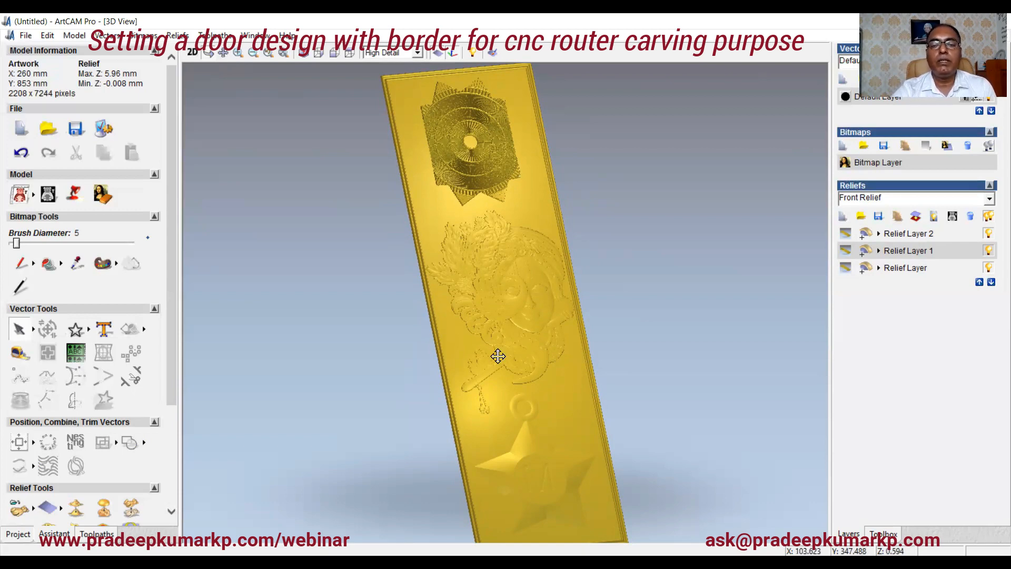
{"action": "left_click_drag", "start_coordinate": [497, 354], "coordinate": [474, 346]}
{"action": "scroll", "coordinate": [501, 374], "scroll_direction": "down", "scroll_amount": 2}
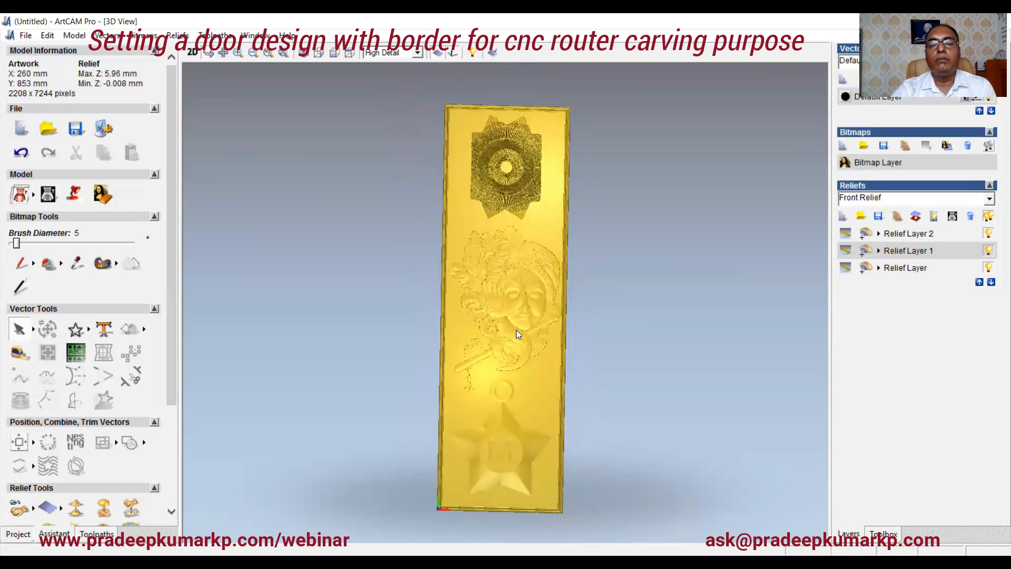
{"action": "scroll", "coordinate": [516, 329], "scroll_direction": "up", "scroll_amount": 1}
{"action": "scroll", "coordinate": [516, 329], "scroll_direction": "down", "scroll_amount": 1}
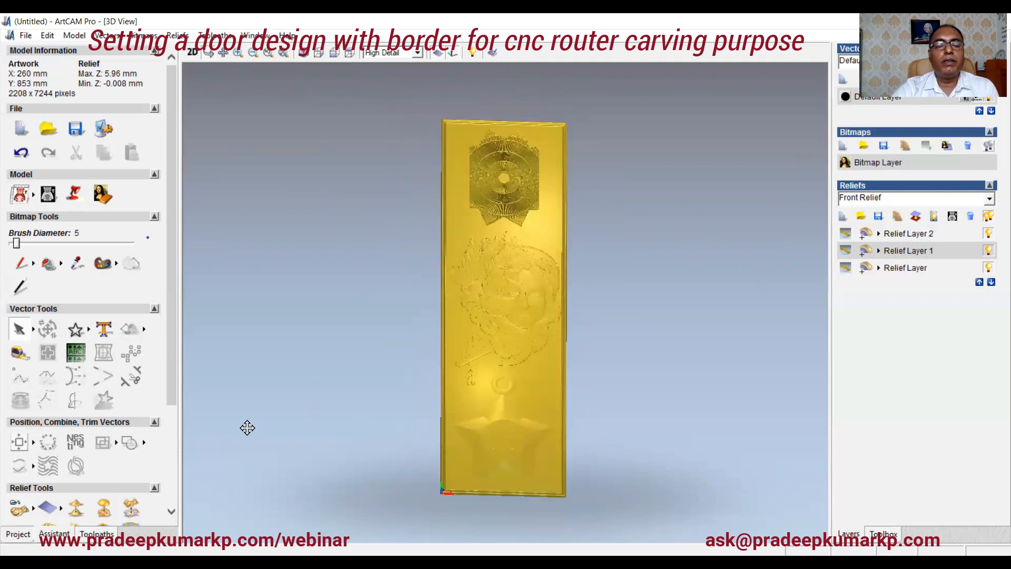
Step: Start a Machine Relief toolpath restricted to the selected vector, selecting the panel's outer border vector
{"action": "left_click_drag", "start_coordinate": [167, 373], "coordinate": [172, 467]}
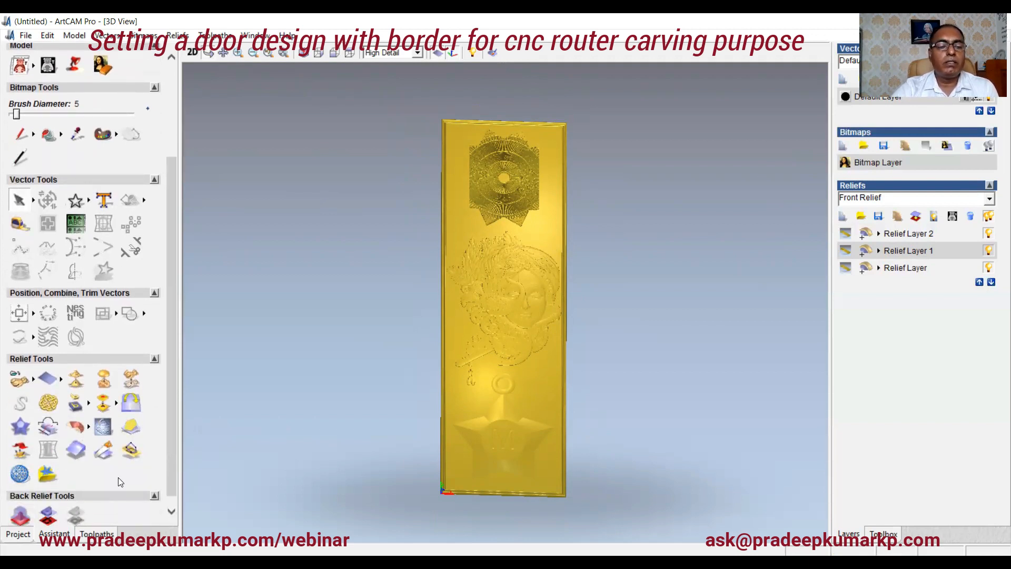
{"action": "left_click", "coordinate": [96, 533]}
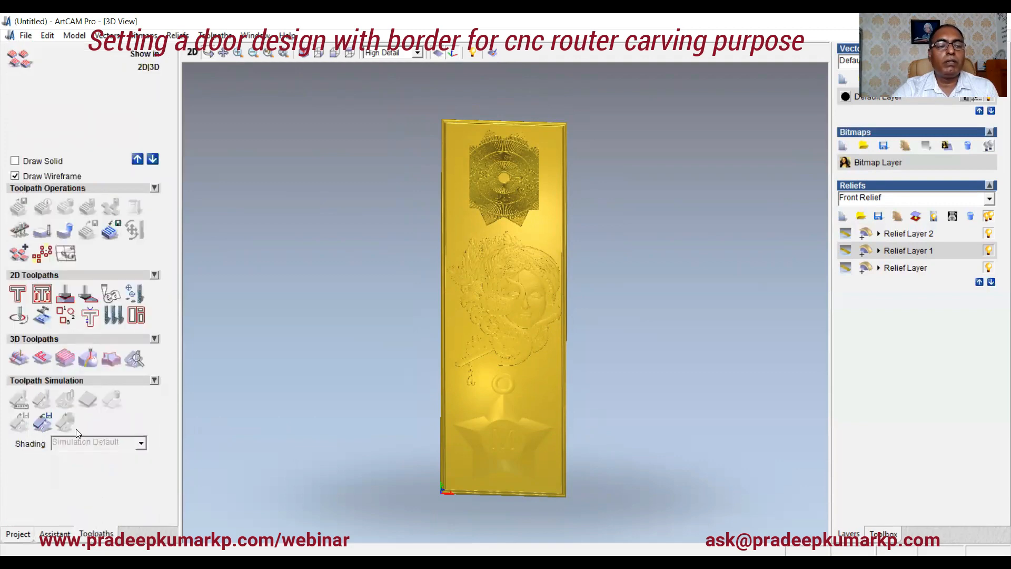
{"action": "left_click", "coordinate": [18, 358]}
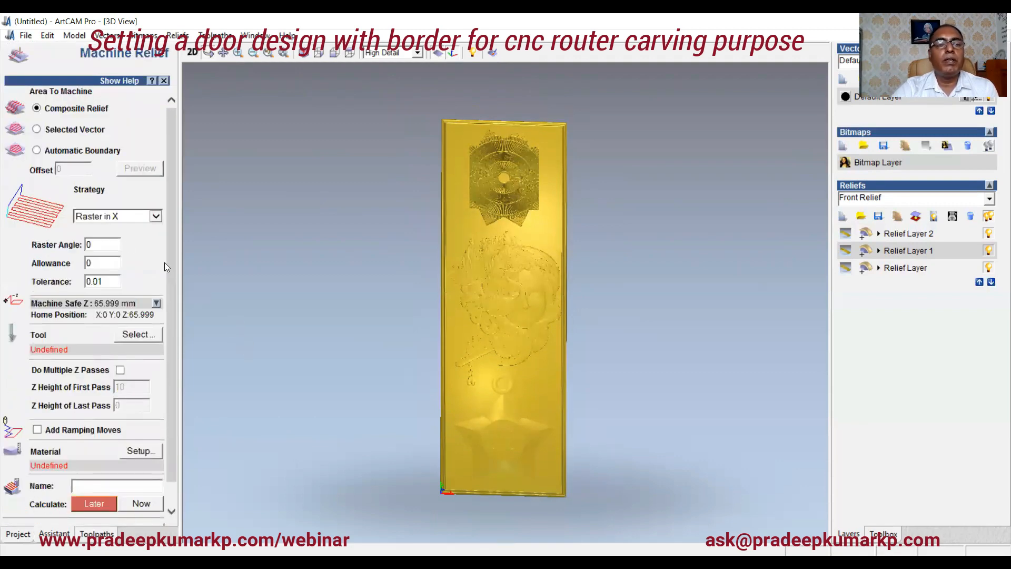
{"action": "left_click", "coordinate": [192, 51]}
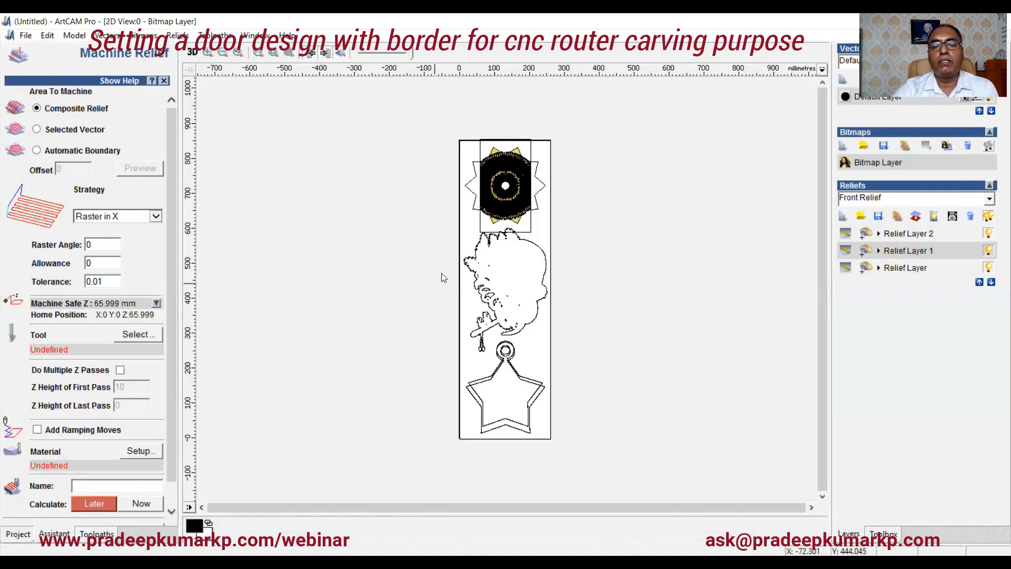
{"action": "left_click", "coordinate": [37, 132]}
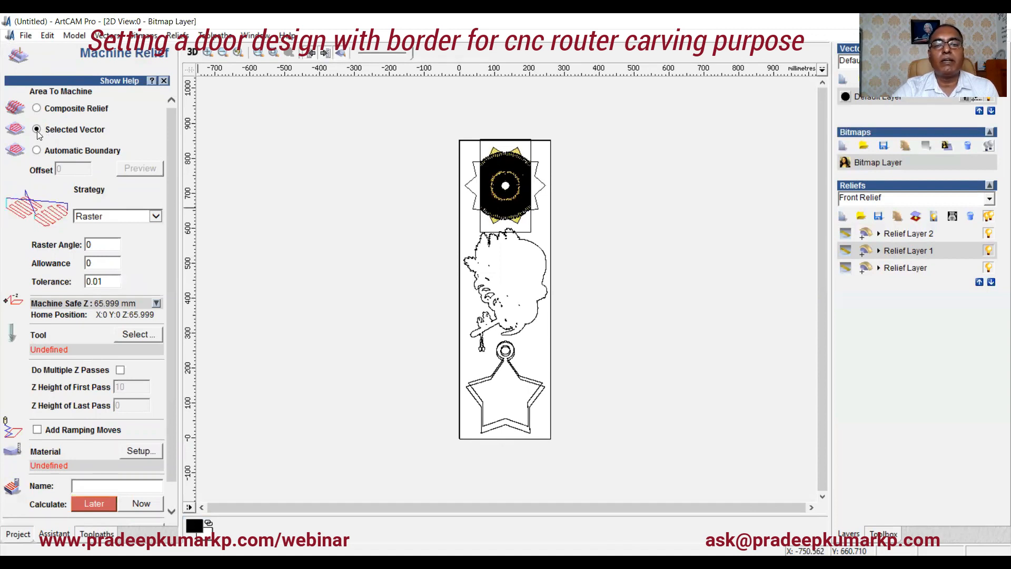
{"action": "left_click", "coordinate": [460, 246]}
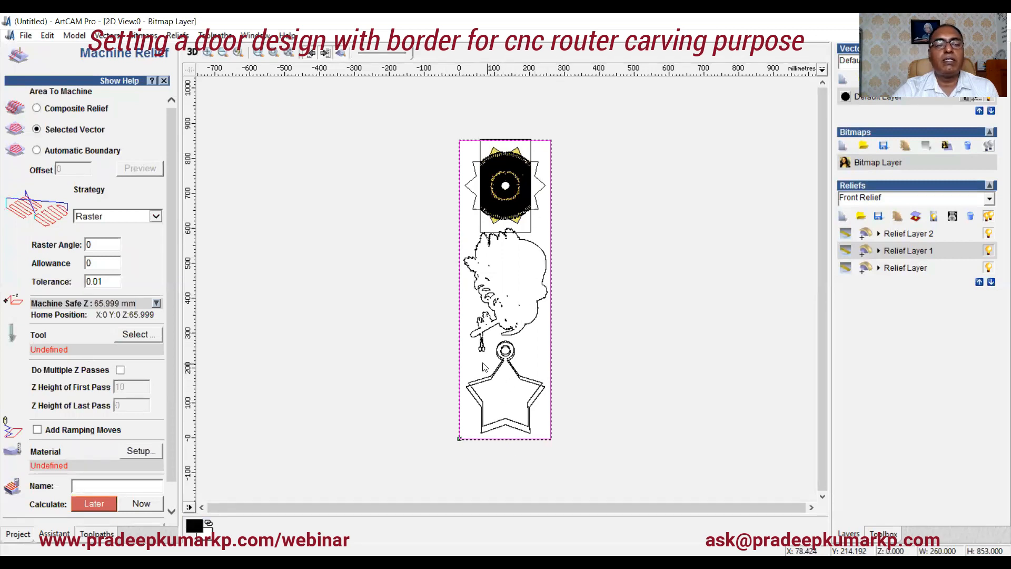
Step: Choose the Ball Nose 3 mm tool from the tool database for the relief toolpath
{"action": "left_click", "coordinate": [139, 336]}
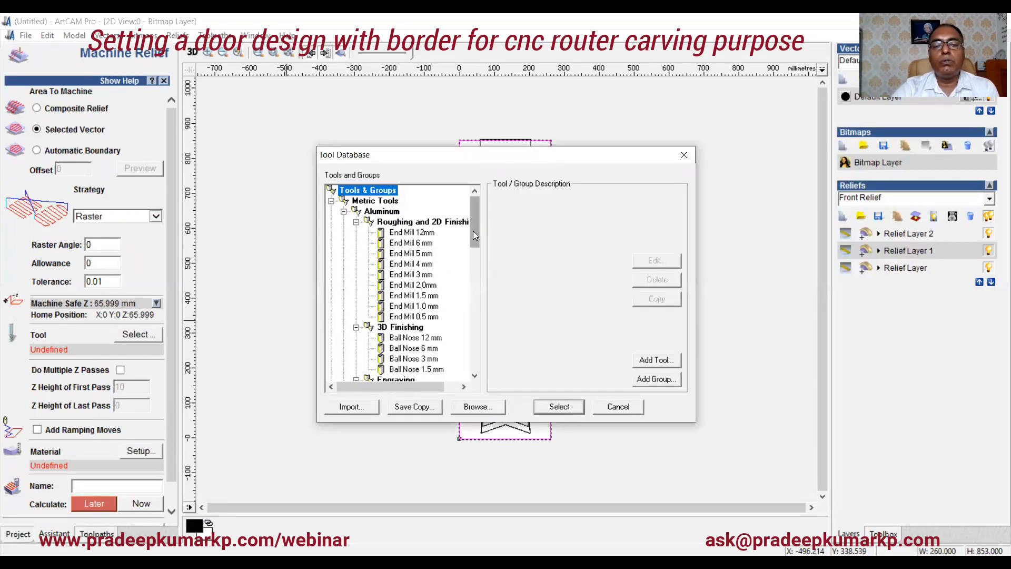
{"action": "left_click_drag", "start_coordinate": [473, 234], "coordinate": [483, 210]}
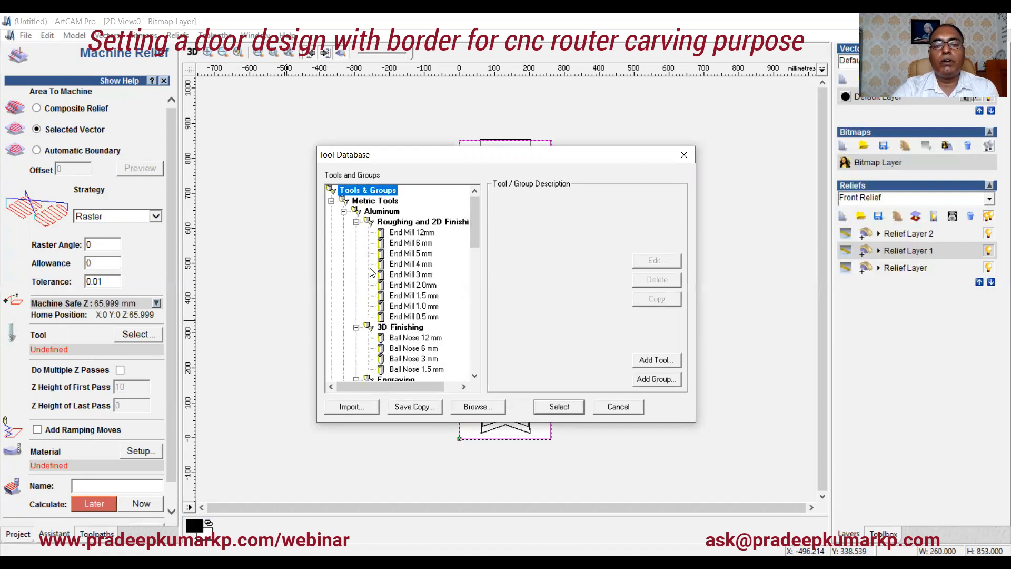
{"action": "left_click", "coordinate": [433, 358]}
{"action": "left_click", "coordinate": [570, 410]}
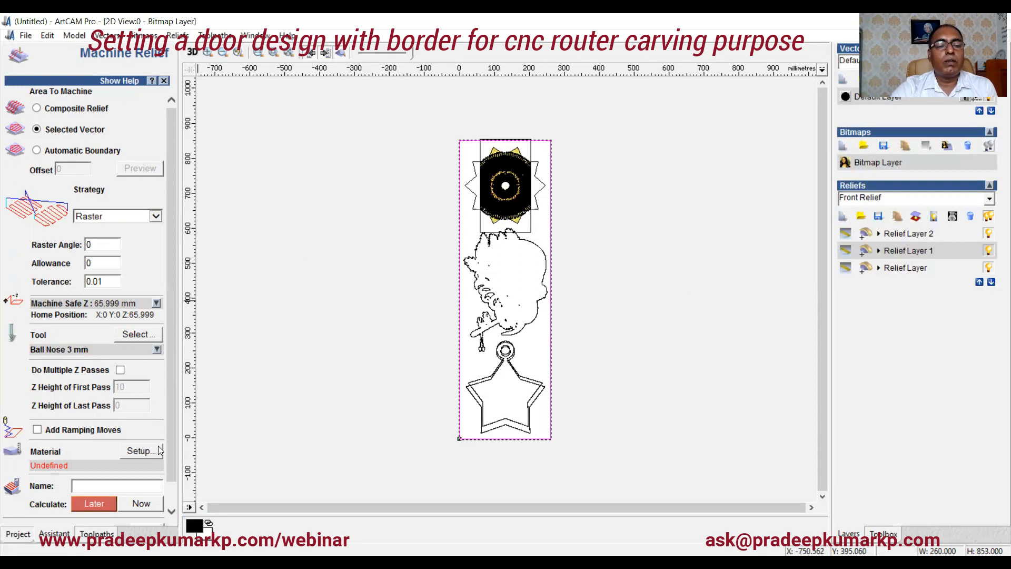
Step: Set up the material thickness as 10 mm with the model at the top offset of the material
{"action": "left_click", "coordinate": [140, 451]}
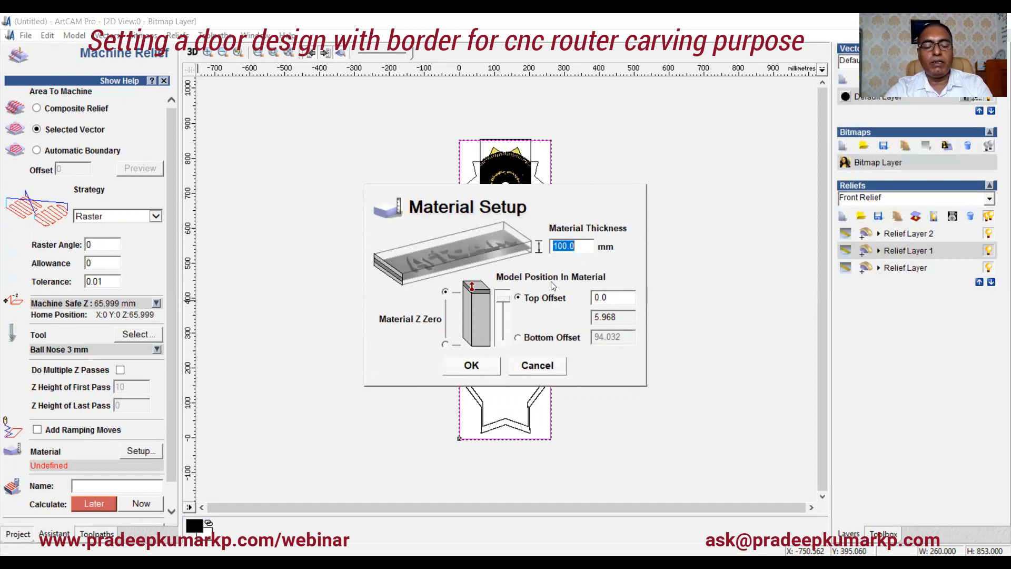
{"action": "type", "text": "10"}
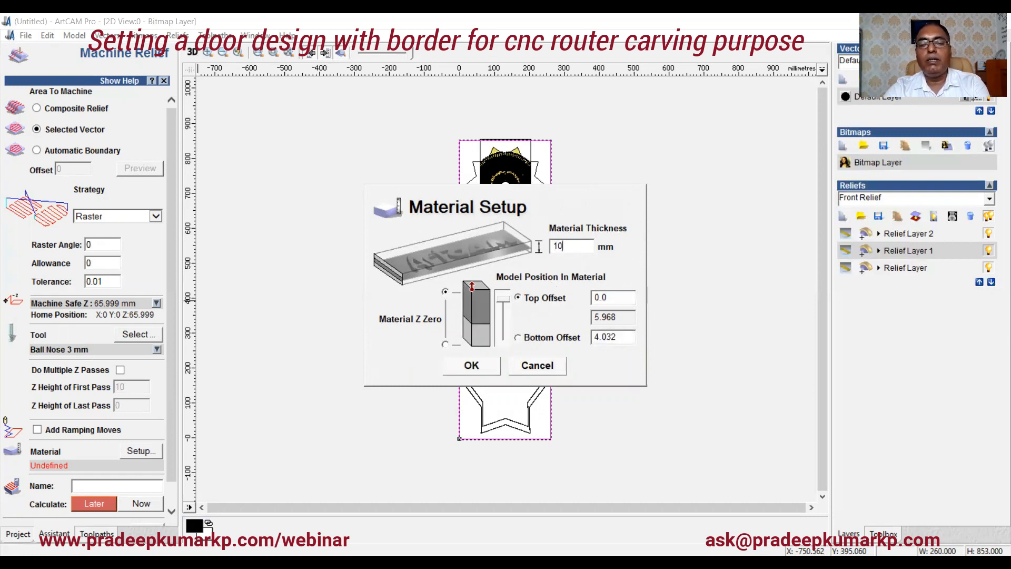
{"action": "left_click", "coordinate": [475, 373]}
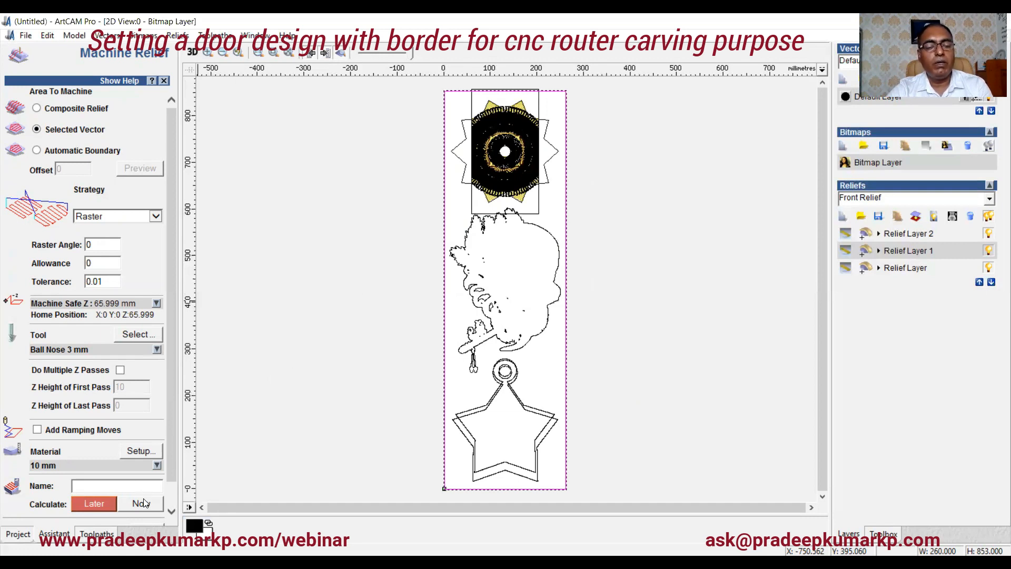
Step: Calculate the Machine Relief toolpath now, switch to the 3D view and continue generation instead of abandoning it
{"action": "left_click", "coordinate": [143, 503]}
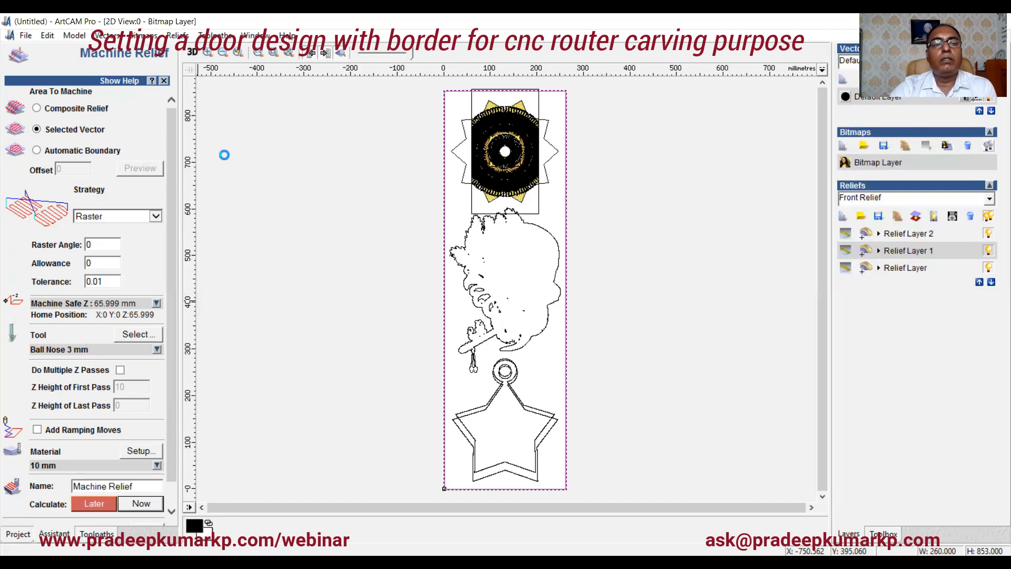
{"action": "left_click", "coordinate": [193, 52]}
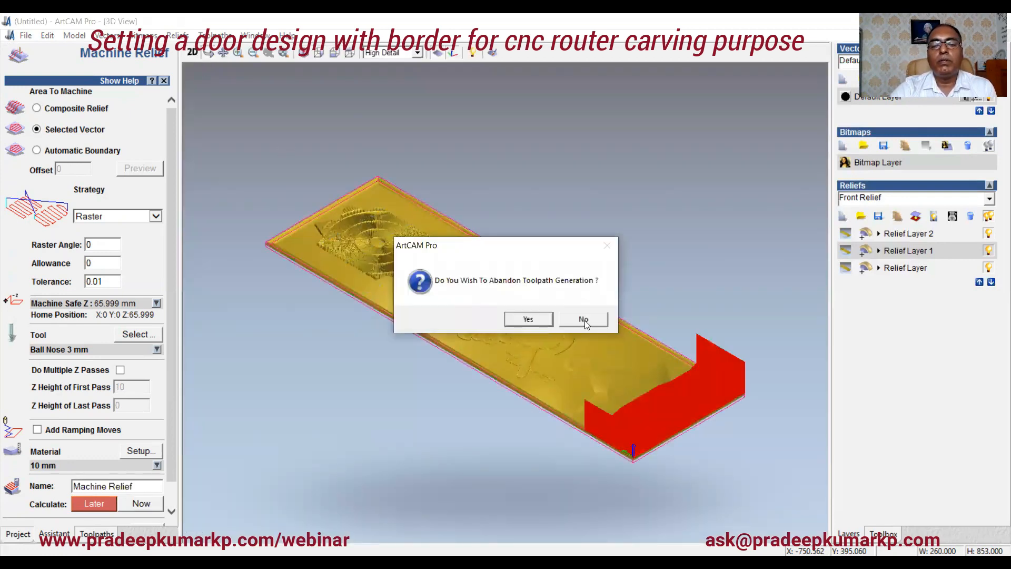
{"action": "left_click", "coordinate": [584, 319]}
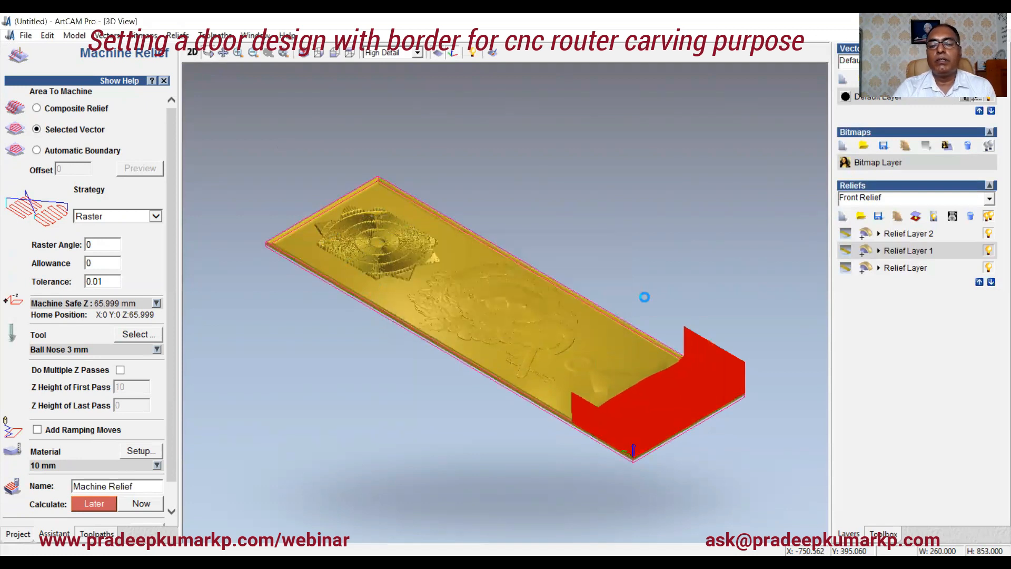